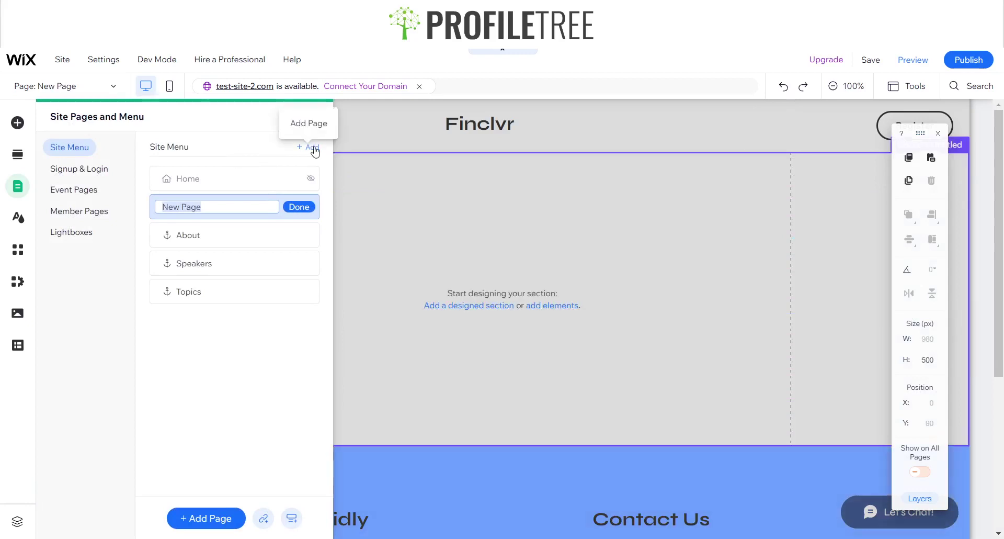
- Add a new page named 'New Page', then close the Add Page dialog and Pages panel
click(196, 515)
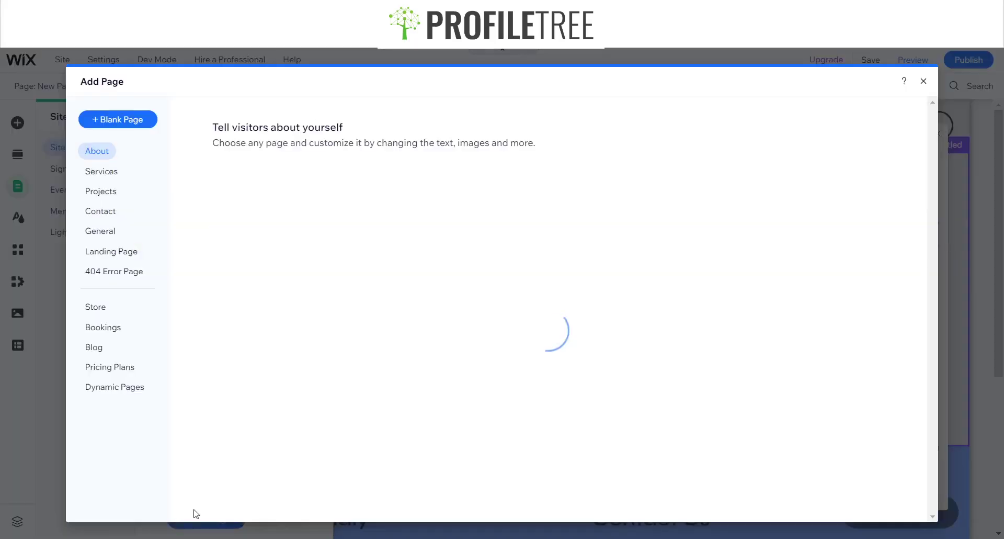
click(923, 82)
click(529, 285)
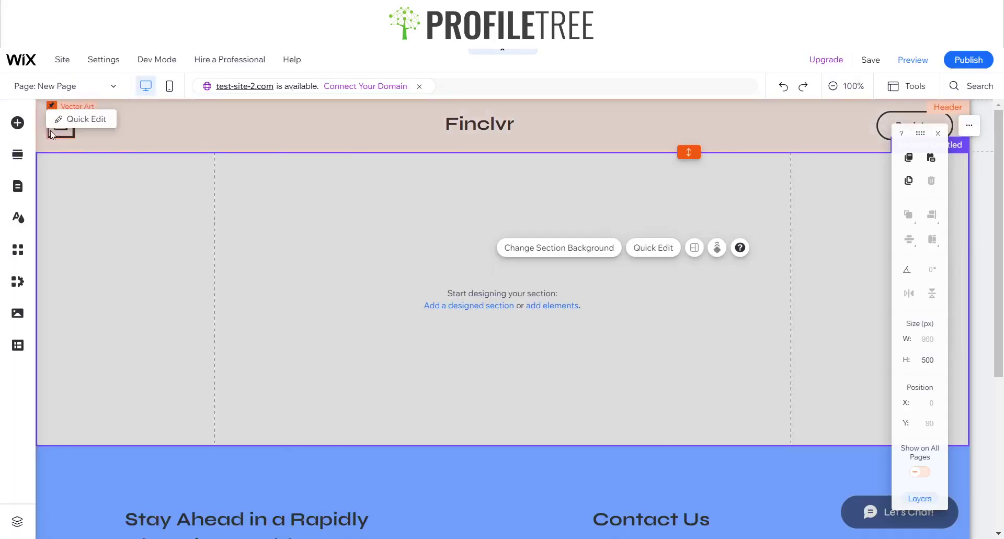
- Drag a themed container box from Add Elements into the new page's empty section
click(18, 124)
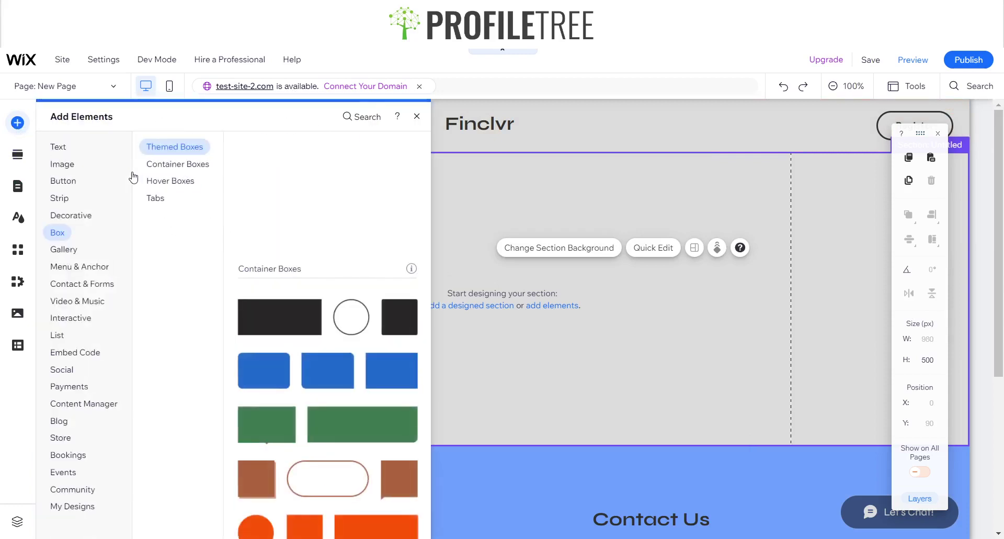
click(170, 165)
scroll(293, 197, up, 3)
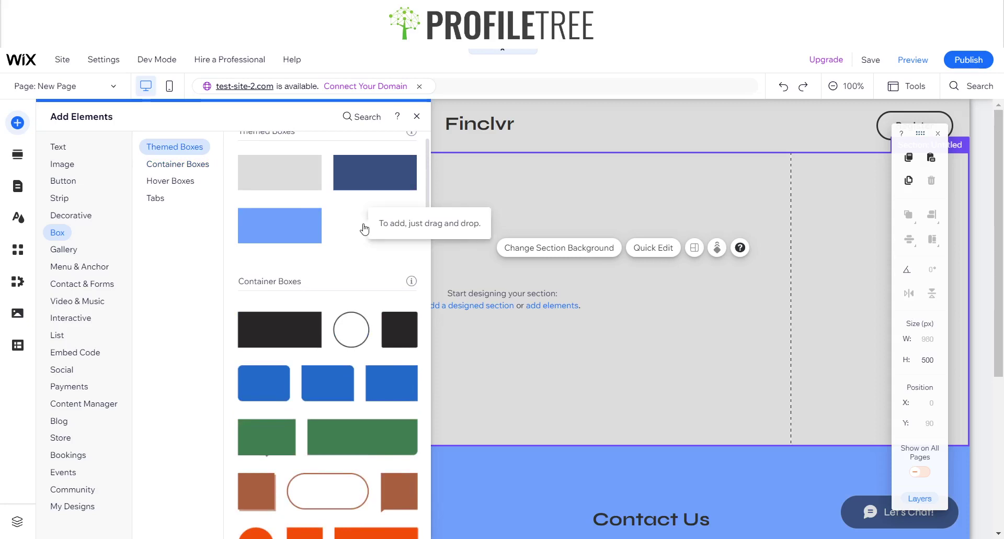
drag(256, 174, 395, 299)
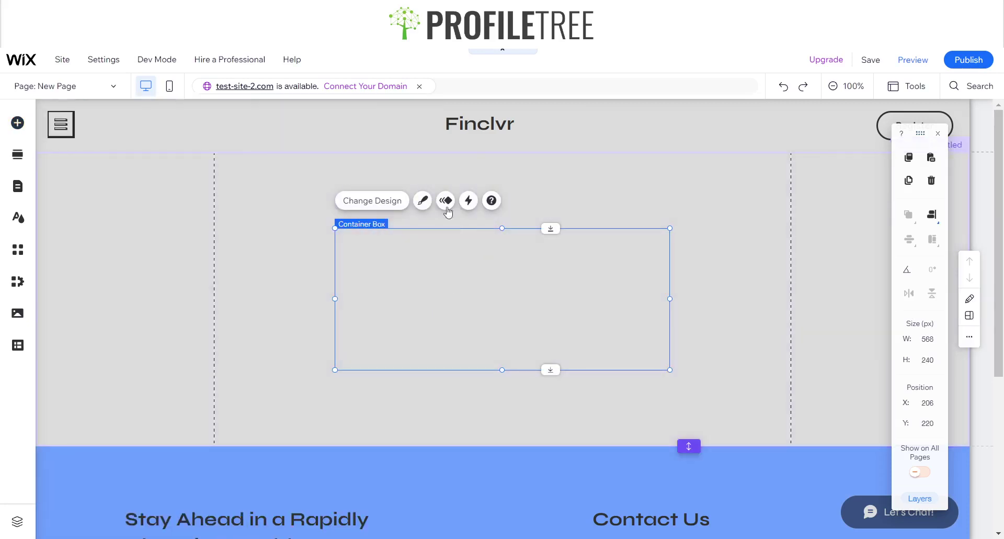
- Set the box's fill opacity to 0% and stretch it to 568 × 338 px
click(424, 201)
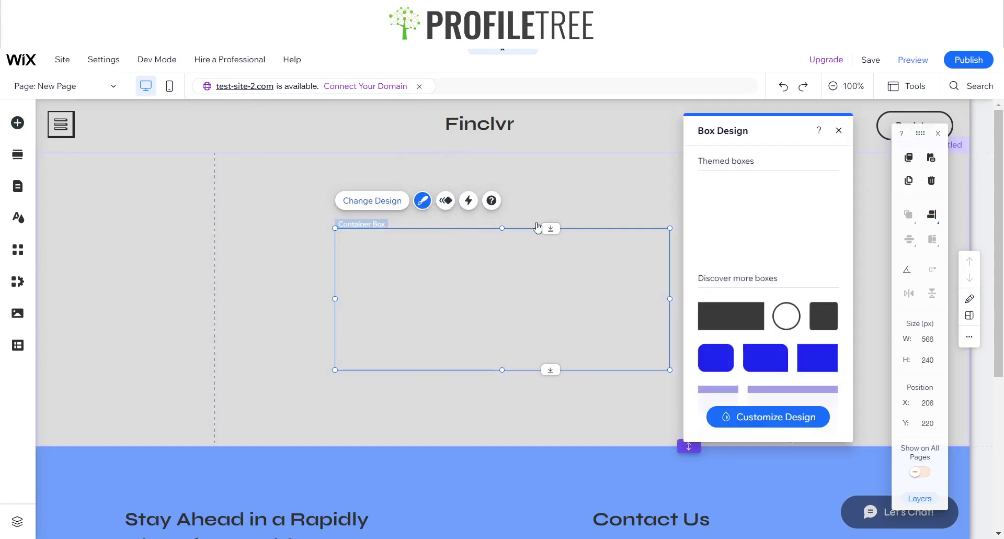
click(757, 413)
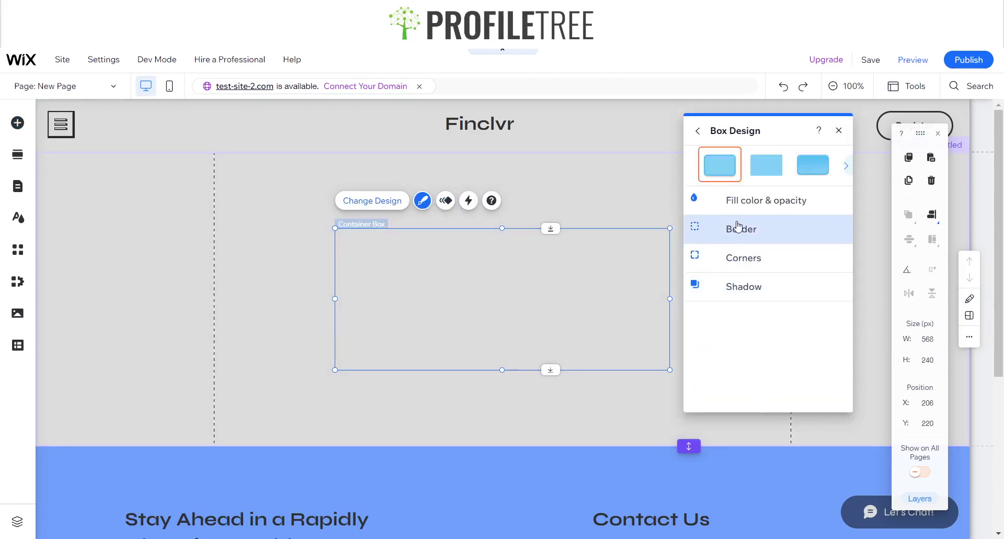
click(744, 207)
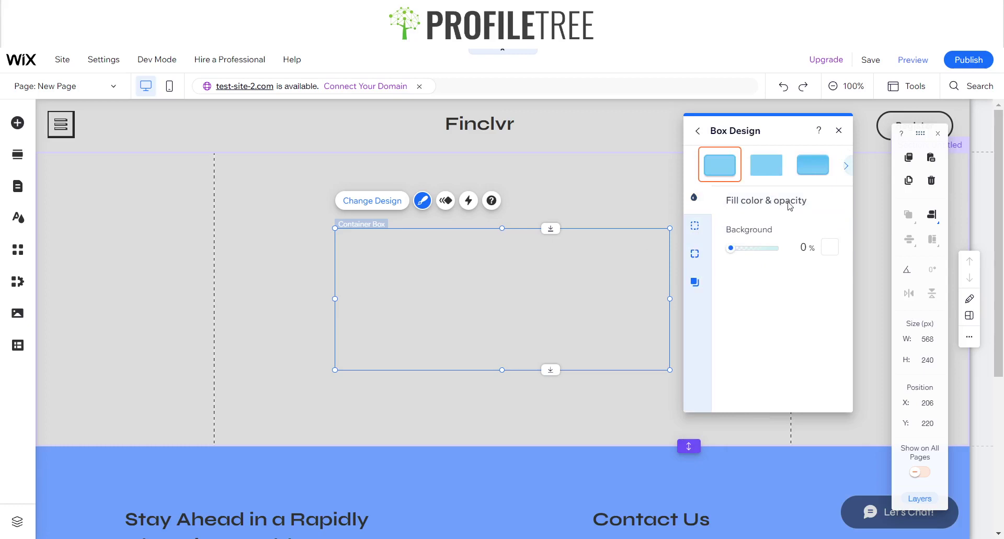
click(769, 249)
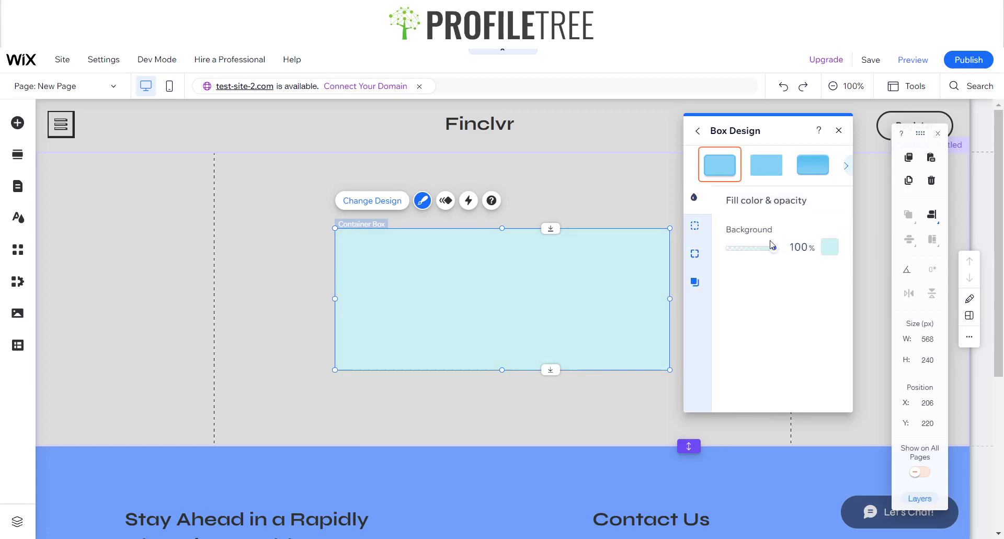
drag(775, 251, 726, 252)
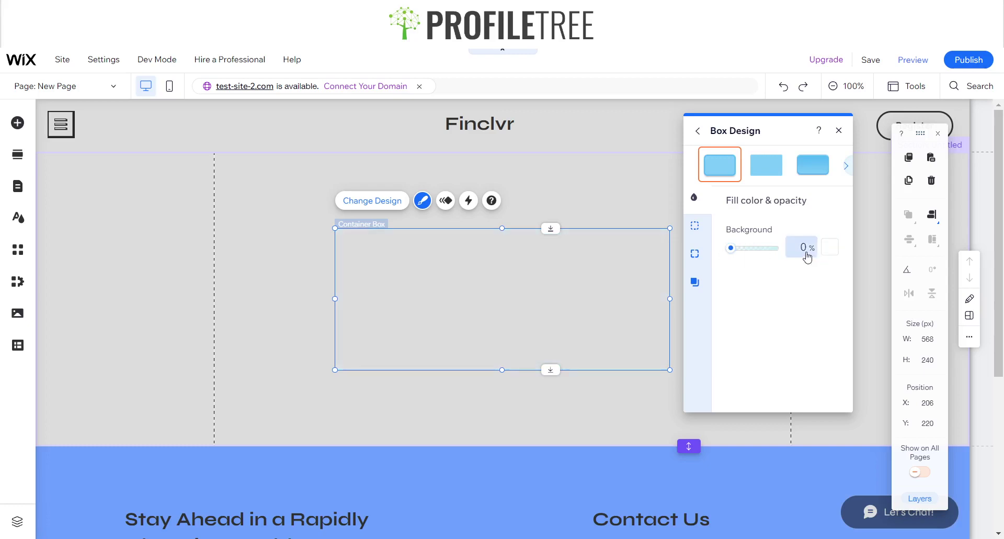
click(839, 130)
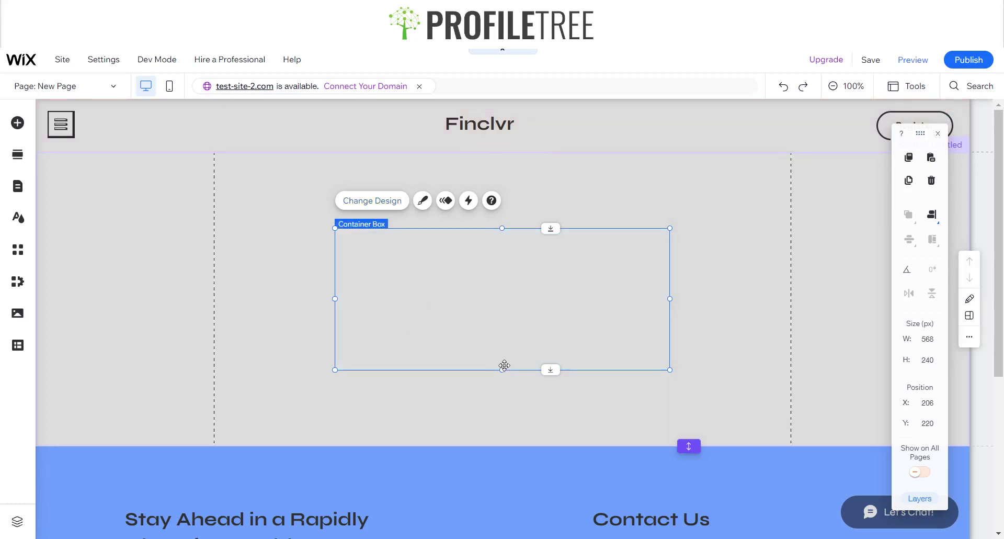
drag(502, 370, 502, 427)
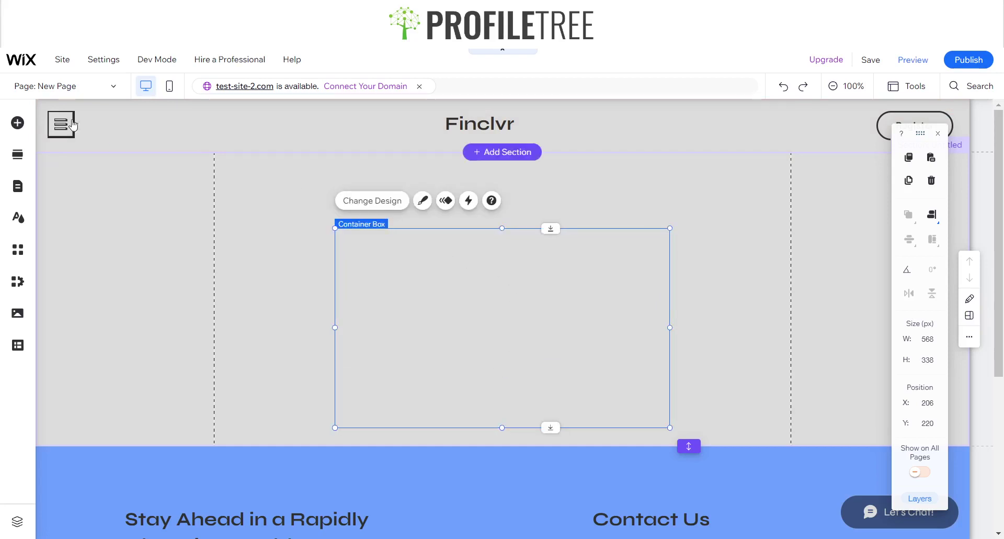
click(17, 122)
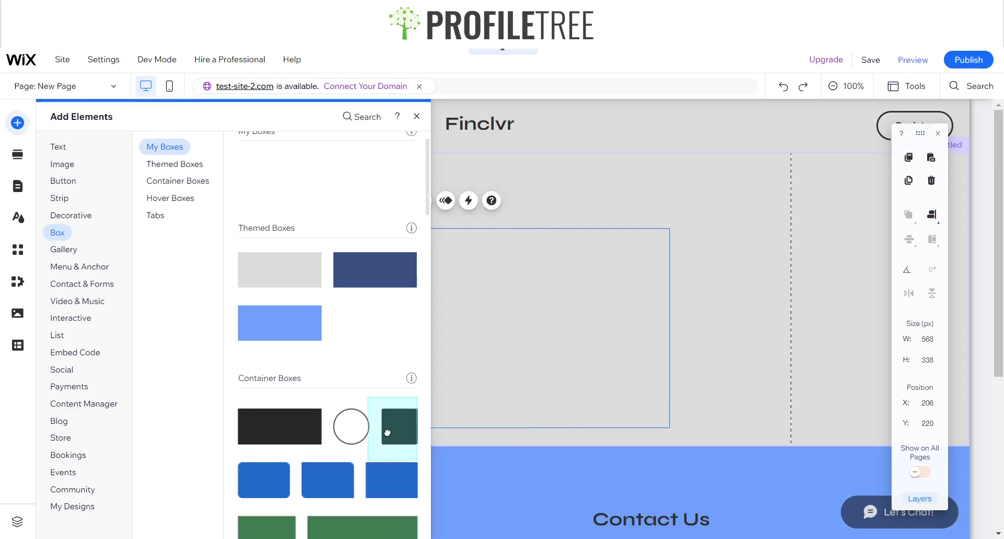
- Place a dark container box inside the transparent box, then widen the outer box and heighten the section
drag(302, 432, 500, 362)
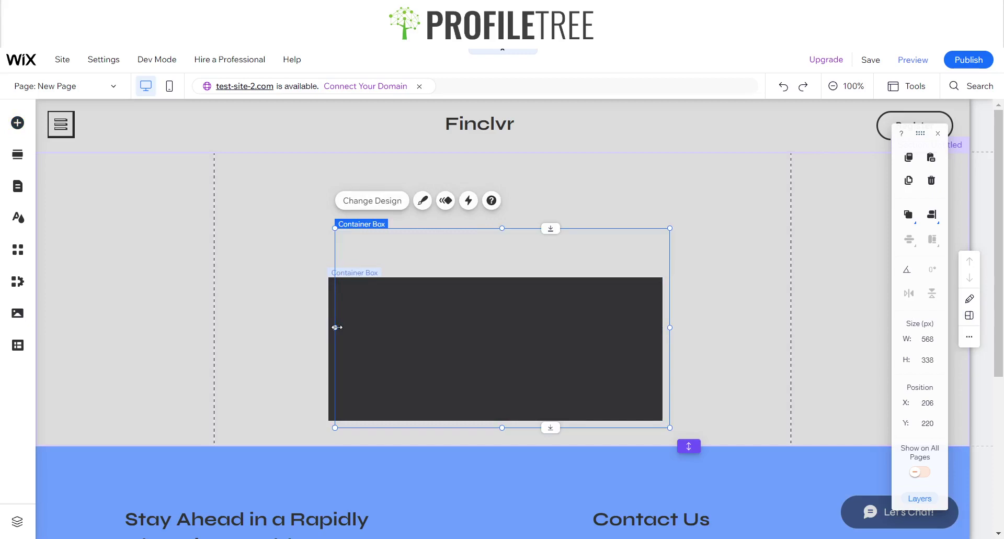
drag(338, 327, 195, 327)
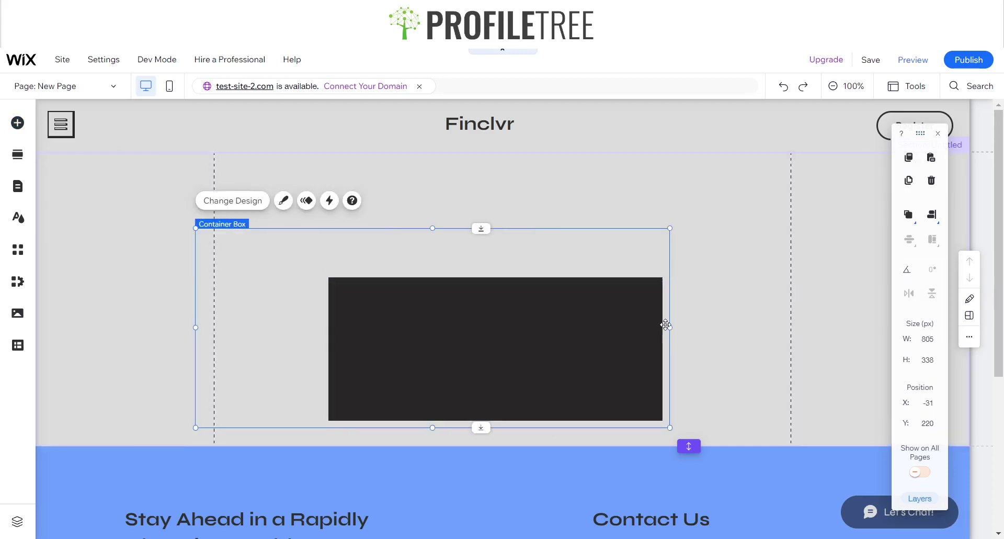
drag(670, 325, 804, 326)
scroll(575, 314, down, 4)
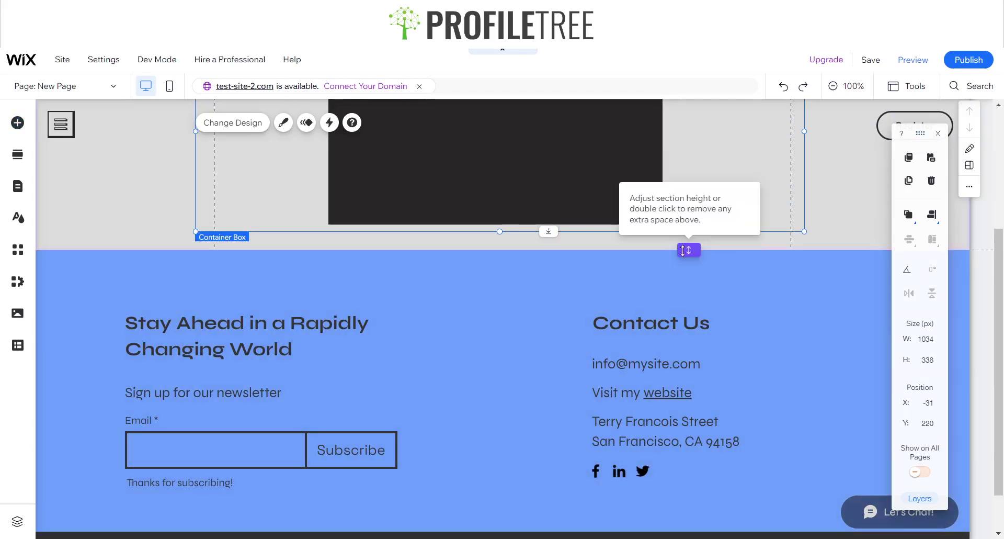
drag(683, 251, 683, 387)
click(516, 202)
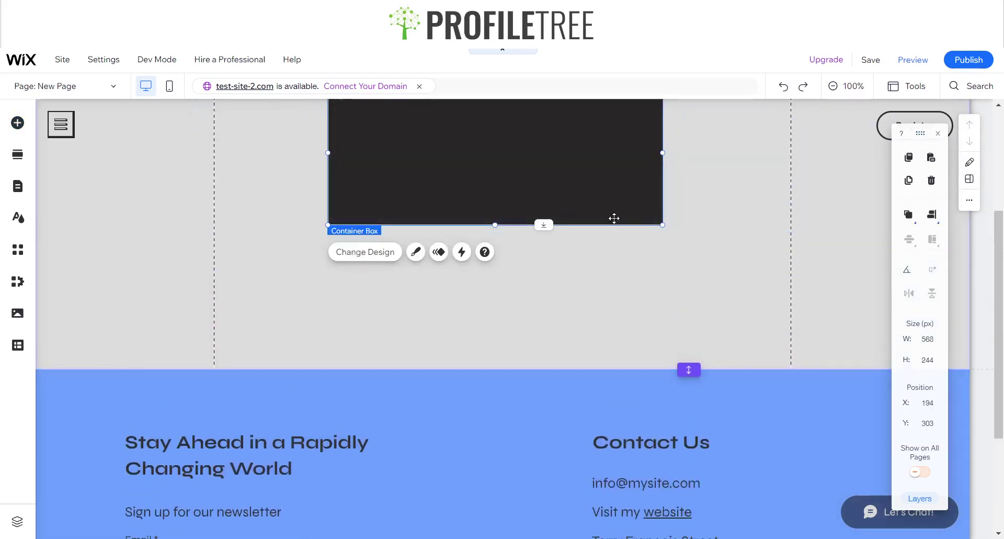
drag(500, 231, 504, 333)
scroll(555, 293, up, 3)
click(541, 303)
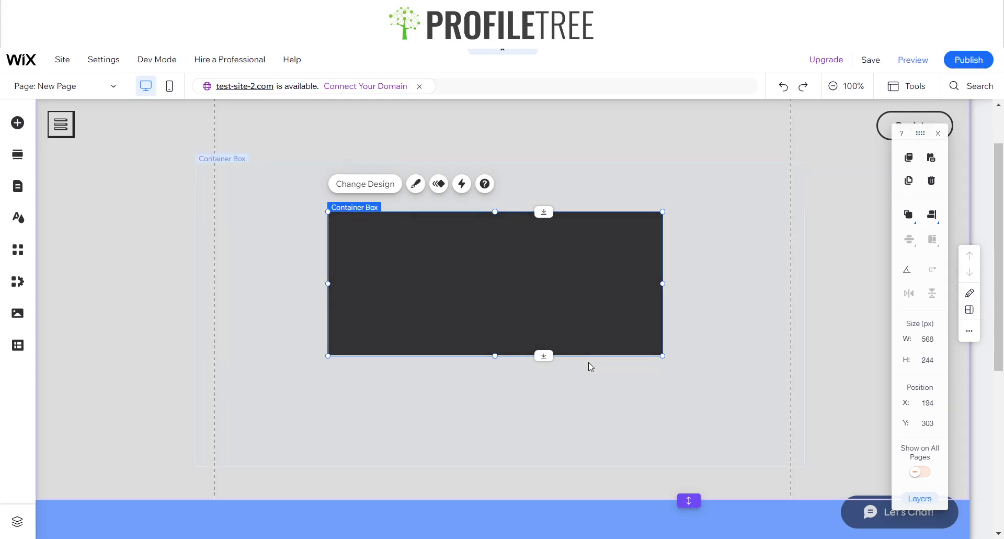
click(677, 367)
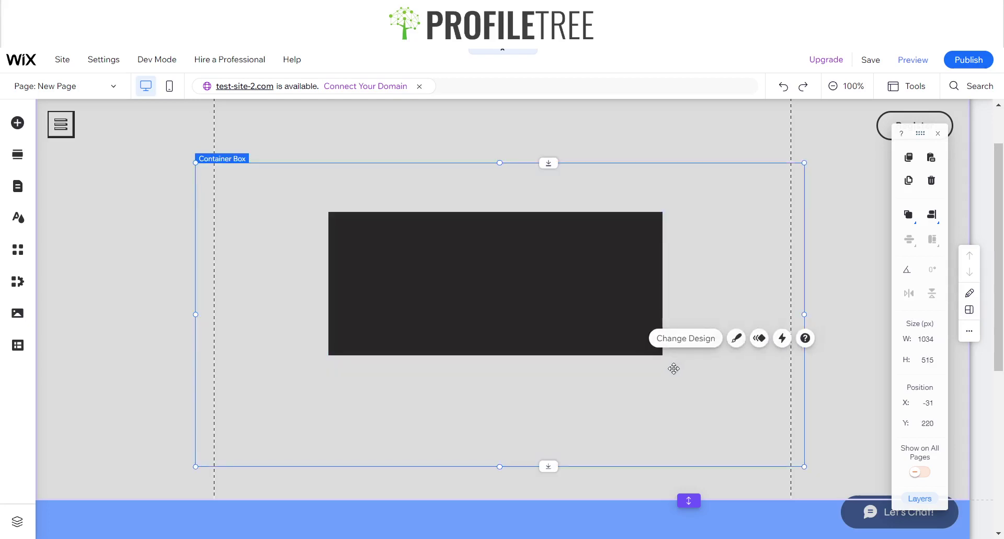
- Copy and paste the dark box, moving the copy to overlap offset down-right
right_click(510, 304)
click(518, 272)
right_click(499, 388)
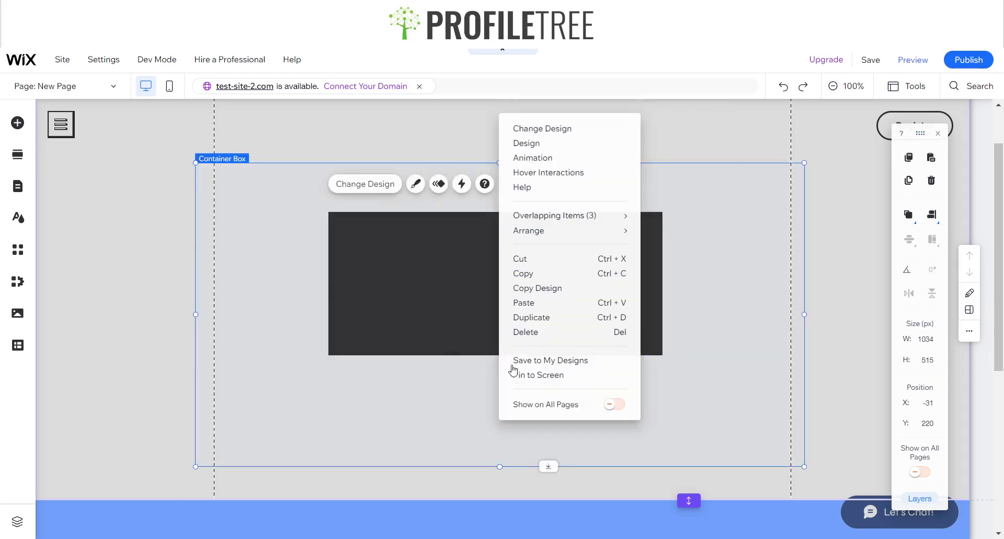
click(521, 301)
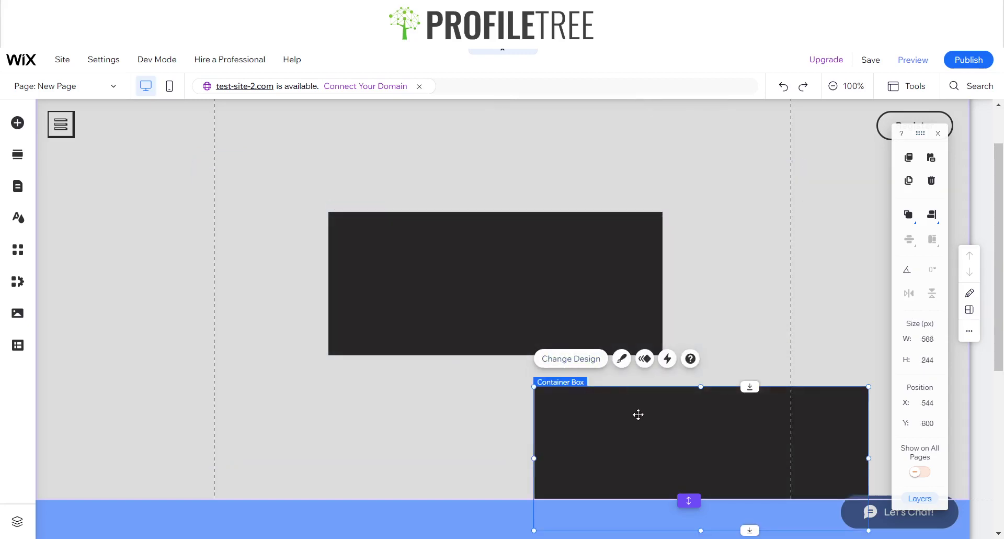
drag(638, 413, 471, 283)
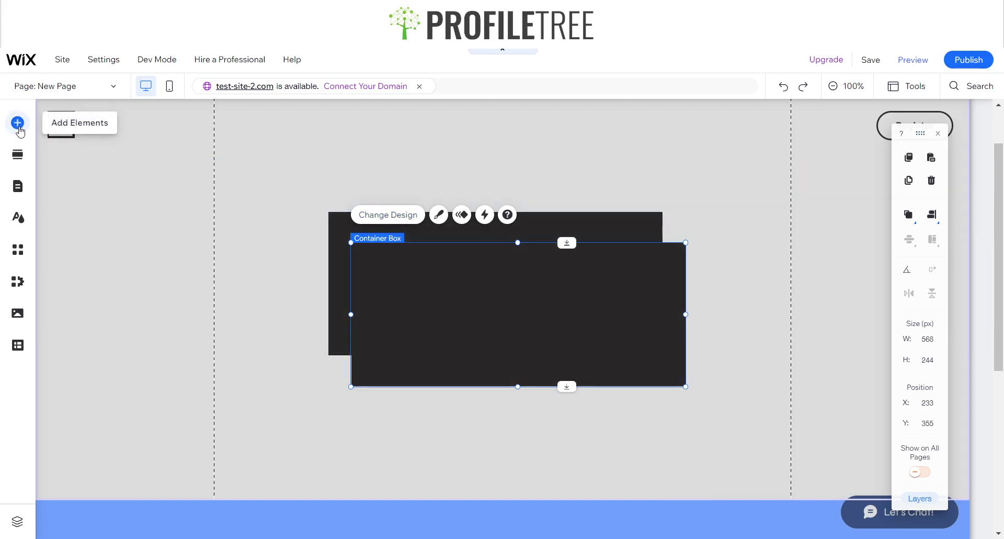
- Add the Red Building photo and shift it left behind the dark boxes
click(18, 123)
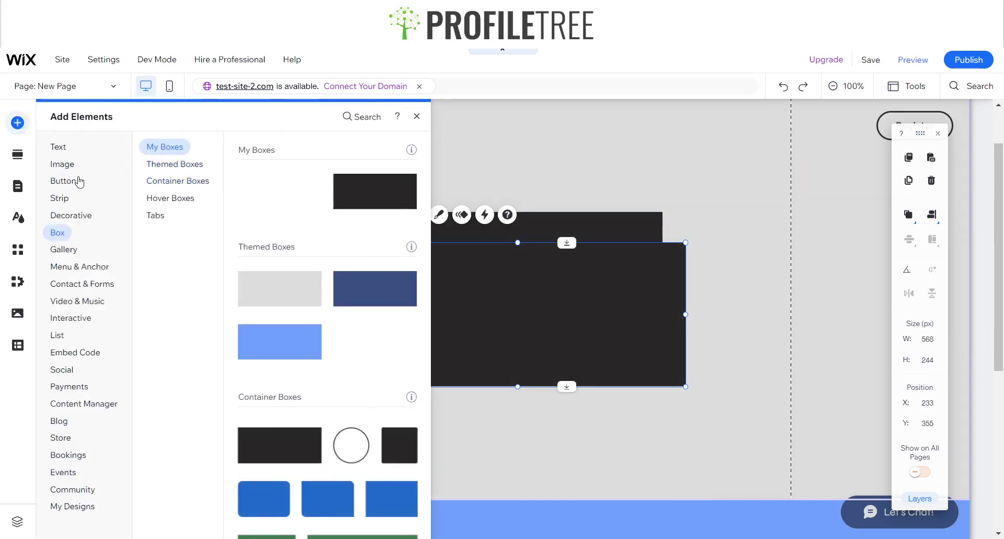
click(69, 178)
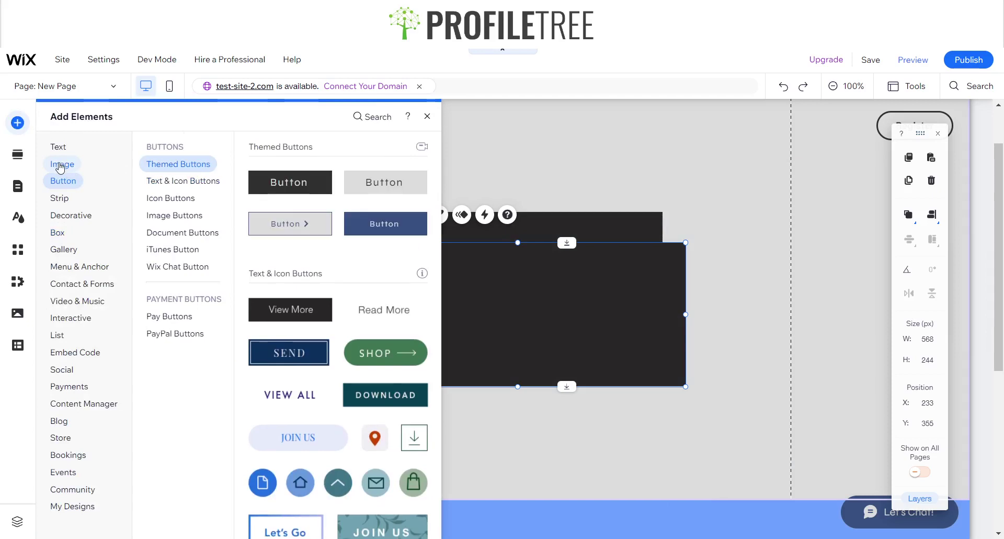
click(61, 166)
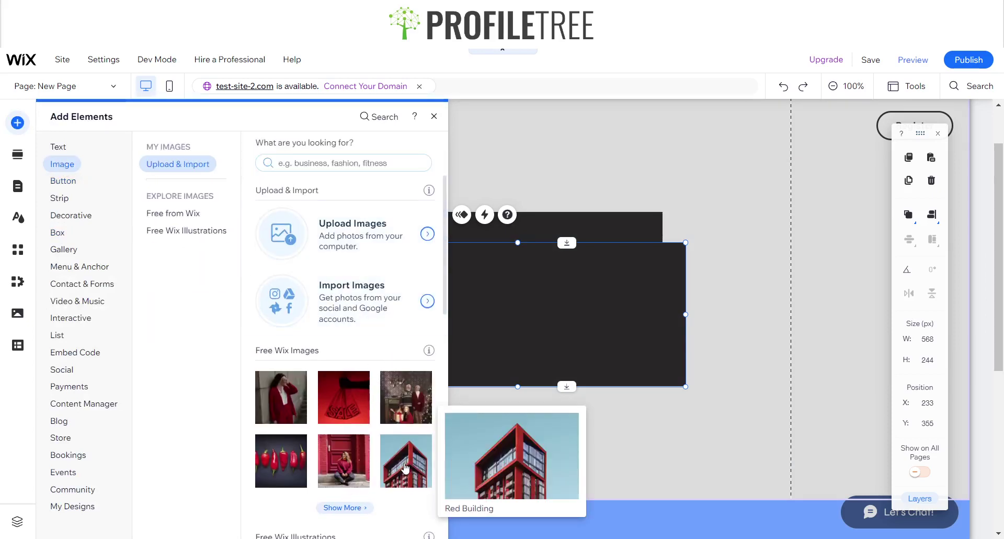
click(411, 462)
drag(532, 307, 448, 319)
- Resize the original dark box to 600 × 387 px
click(651, 306)
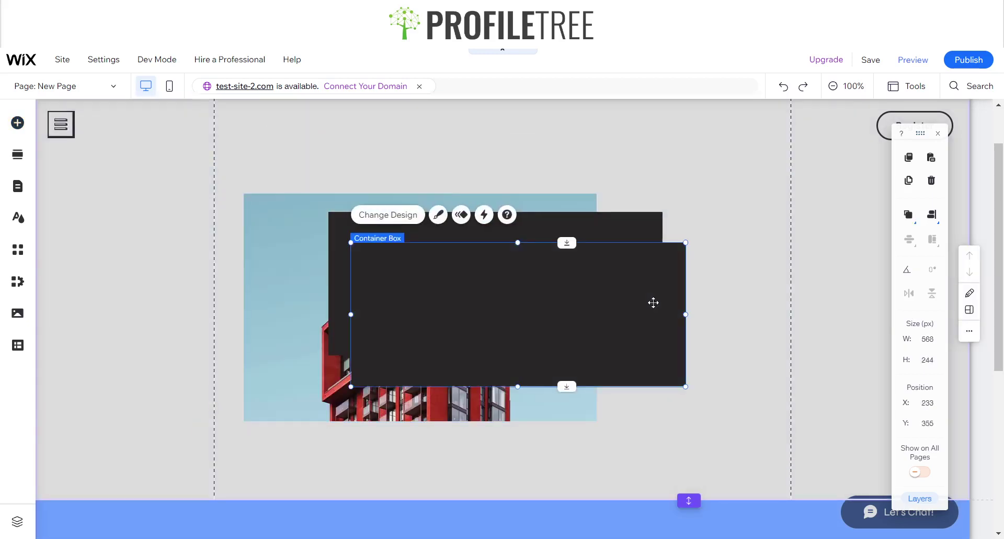
click(300, 240)
click(340, 229)
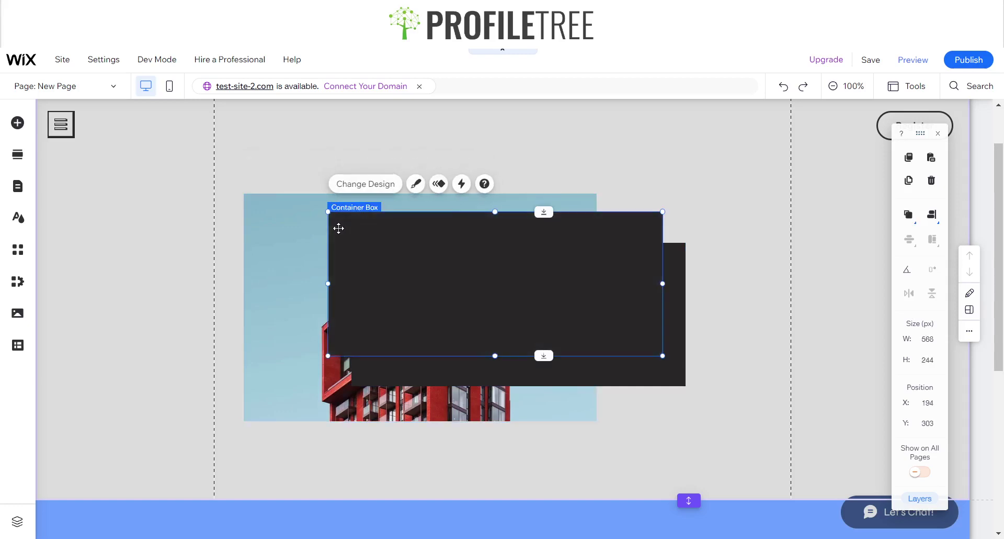
click(291, 304)
click(527, 246)
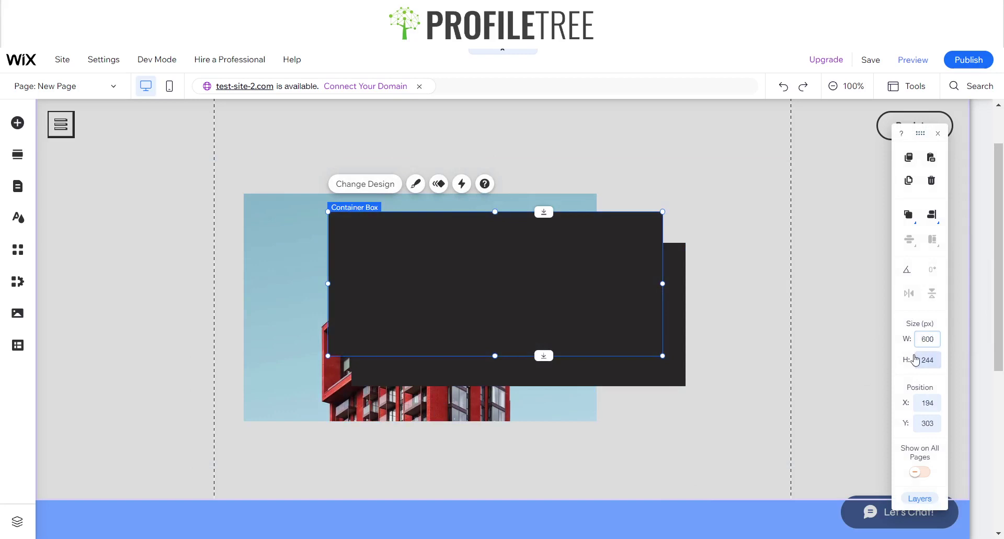
key(Return)
click(281, 319)
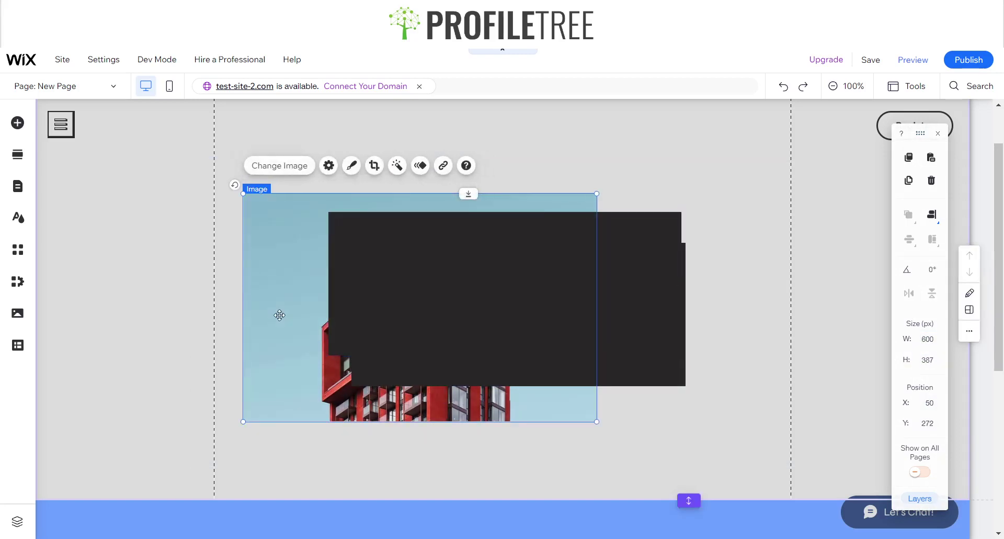
click(630, 238)
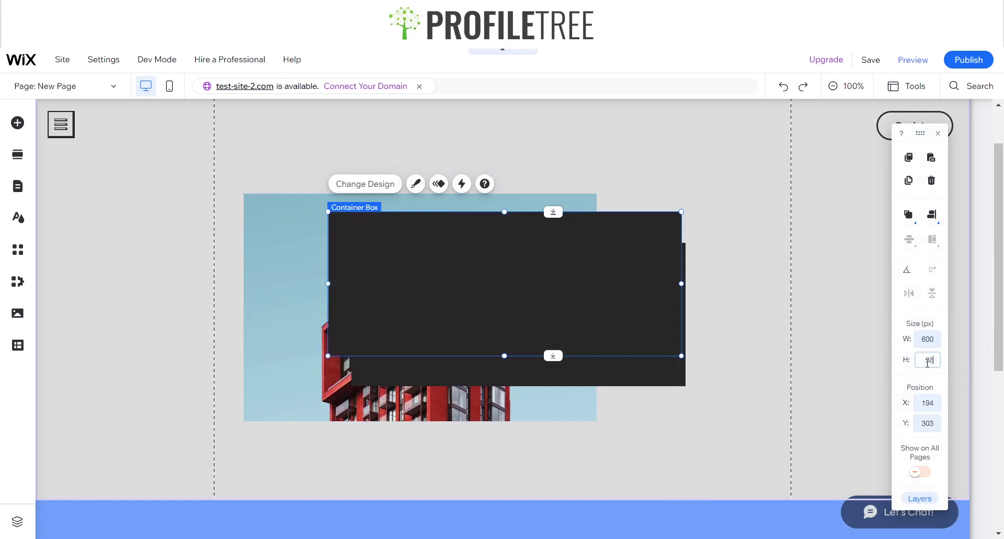
key(Return)
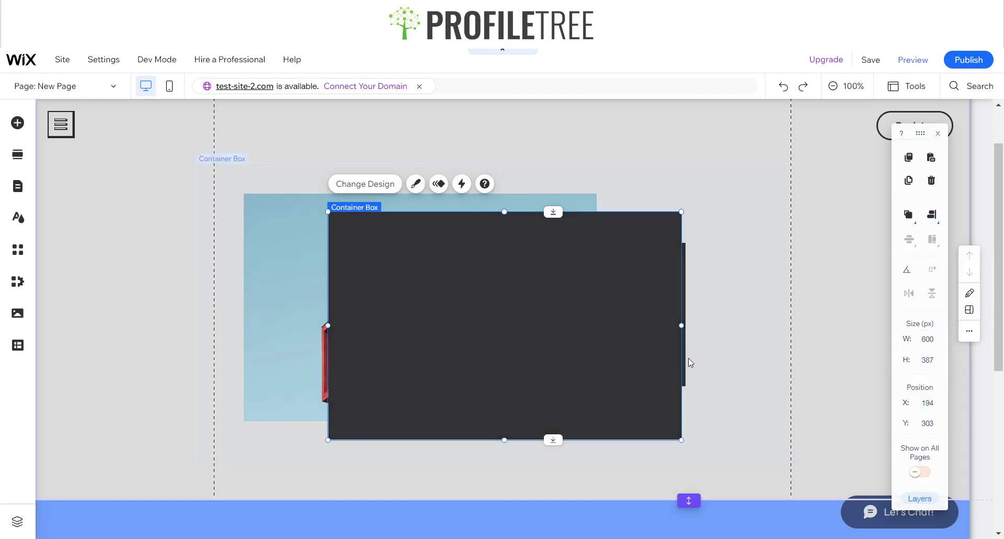
- Resize the second dark box to 600 × 387 px
click(683, 360)
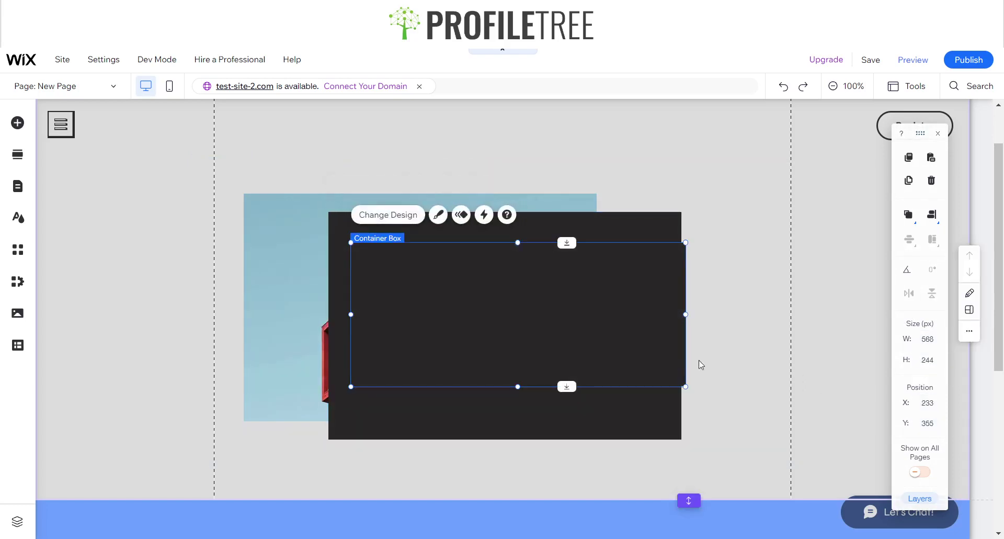
click(928, 343)
text(600)
click(929, 363)
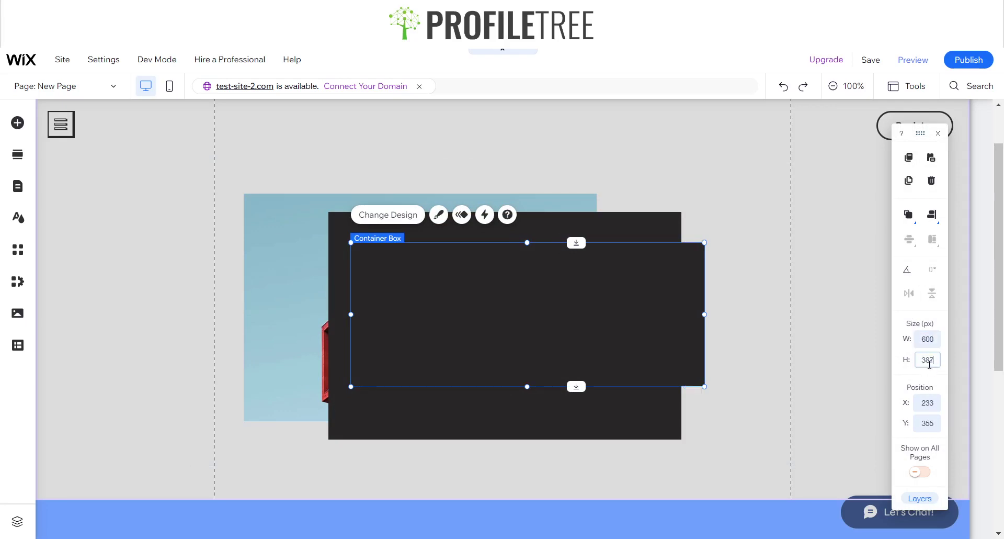
text(387)
key(Return)
click(728, 209)
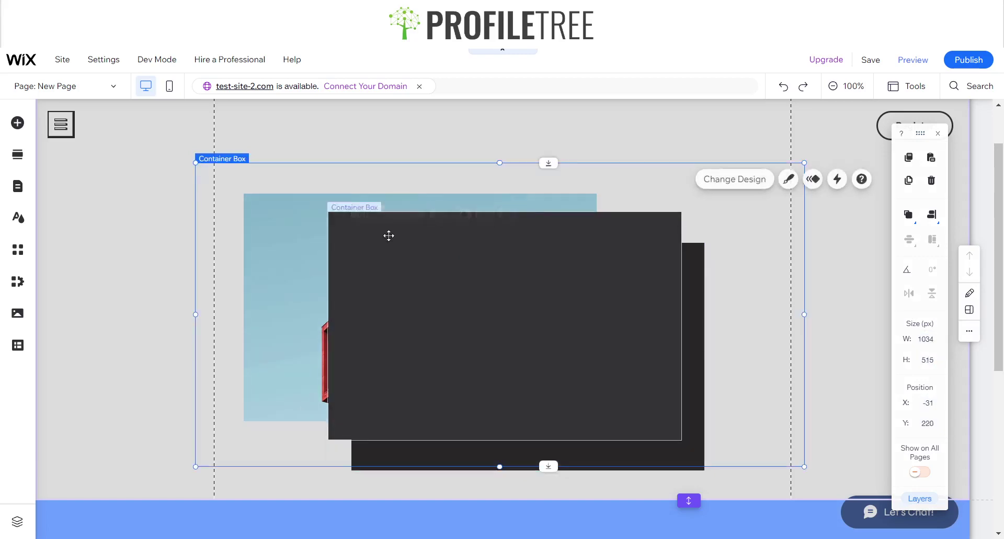
- Move the building photo up and to the right
drag(278, 242, 343, 233)
click(758, 191)
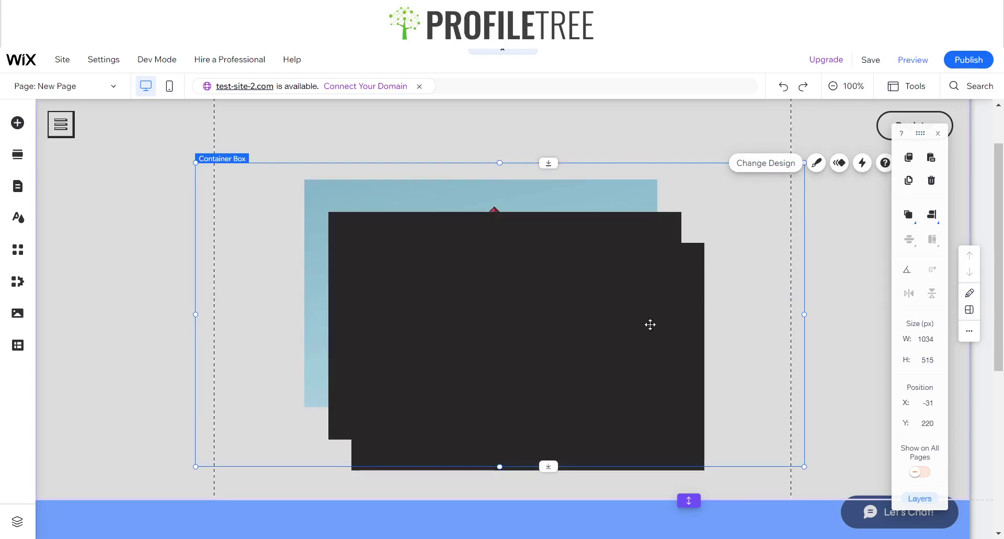
click(644, 406)
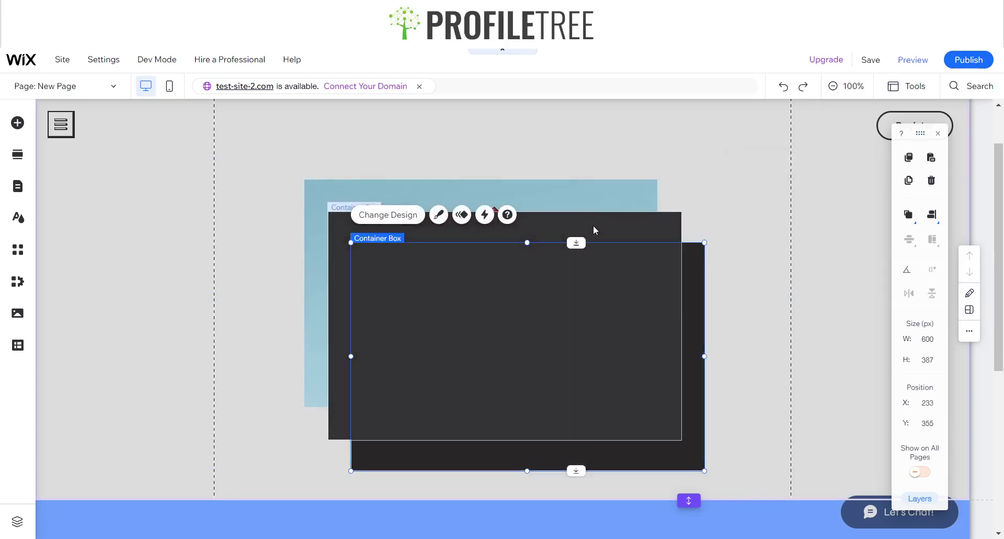
click(594, 230)
click(574, 193)
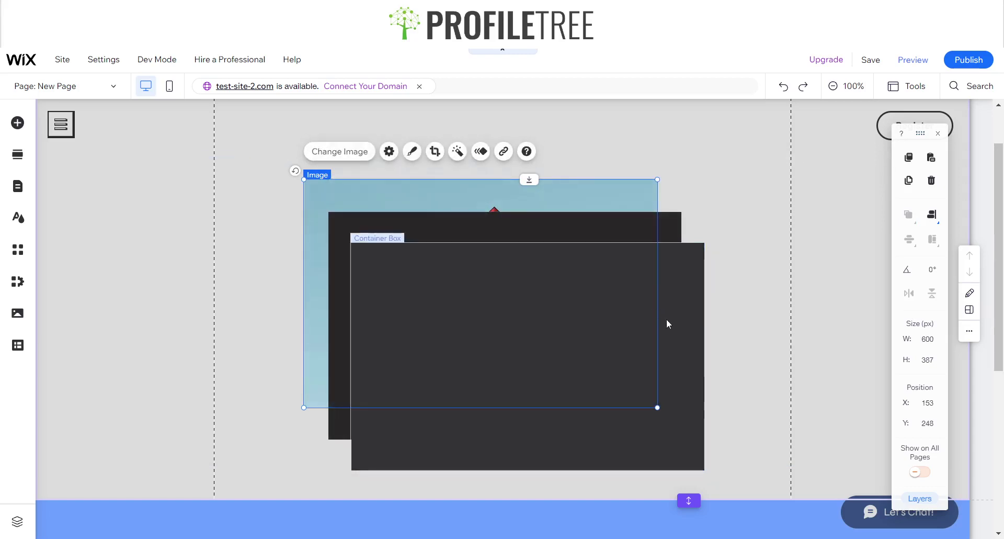
- Send the lower-right dark box to the back of the stack
click(667, 321)
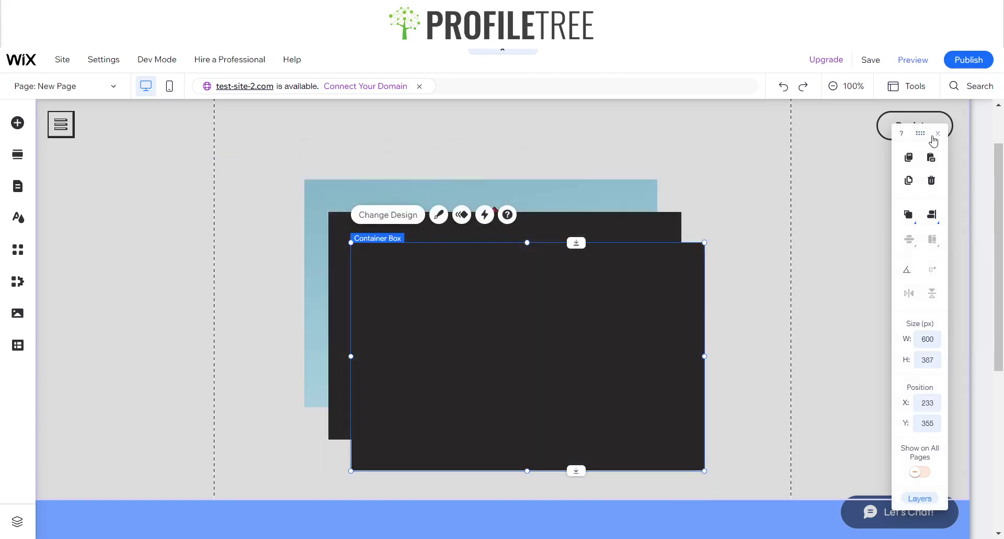
click(909, 214)
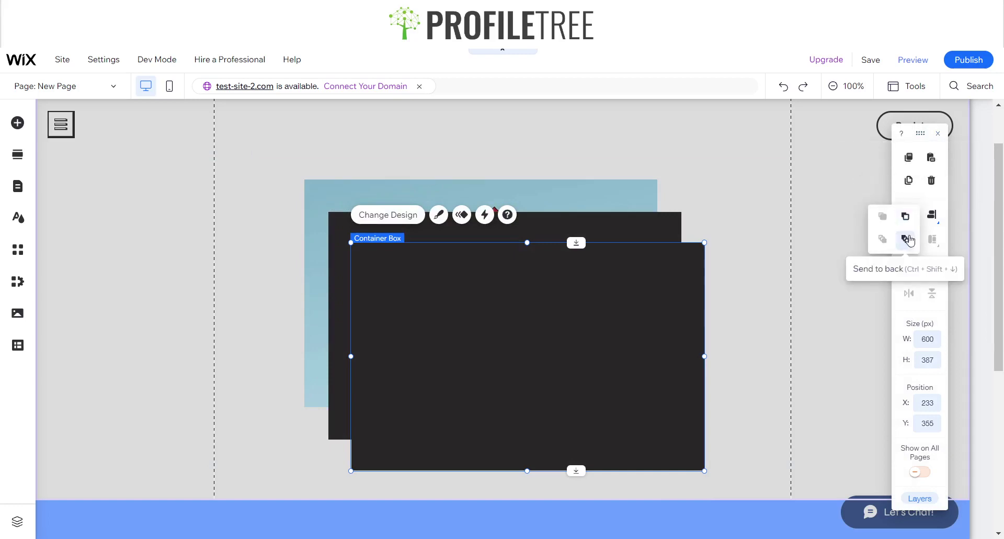
click(908, 239)
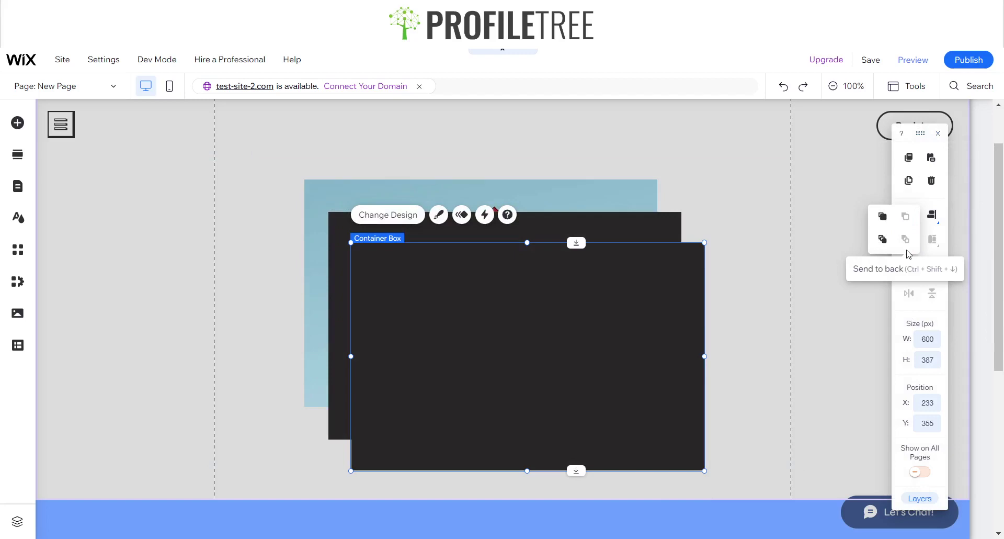
- Change the rear lower-right box's background fill from dark grey to yellow
click(438, 216)
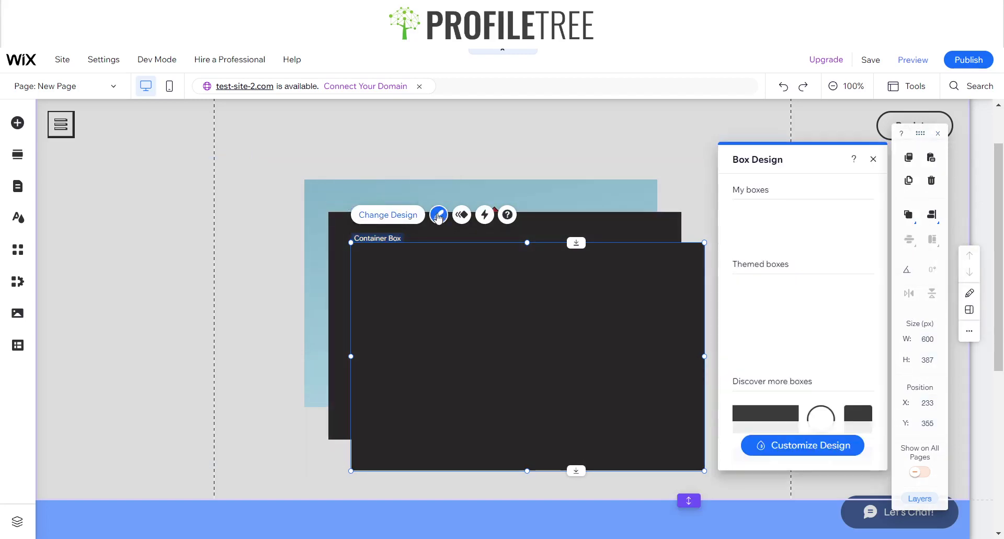
click(800, 444)
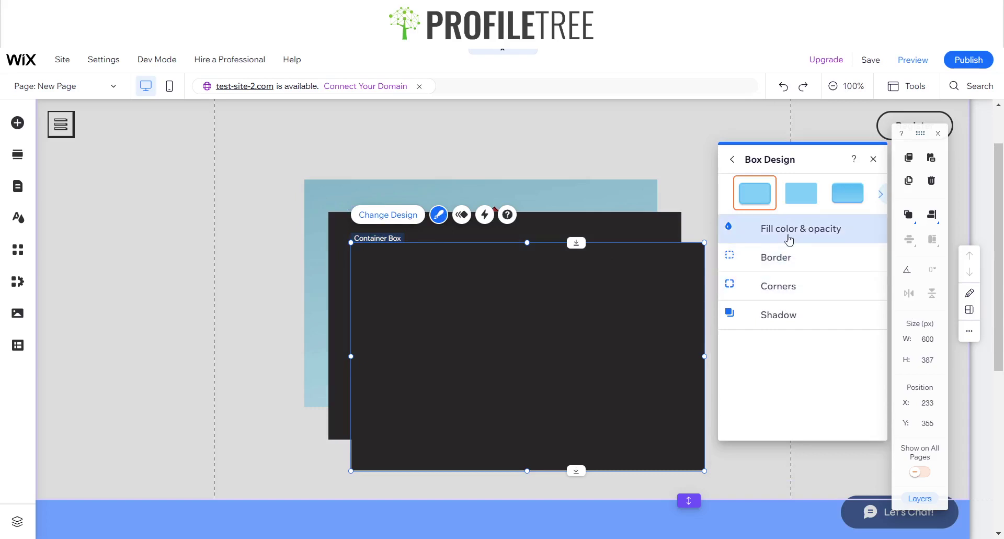
click(787, 230)
click(864, 275)
click(923, 372)
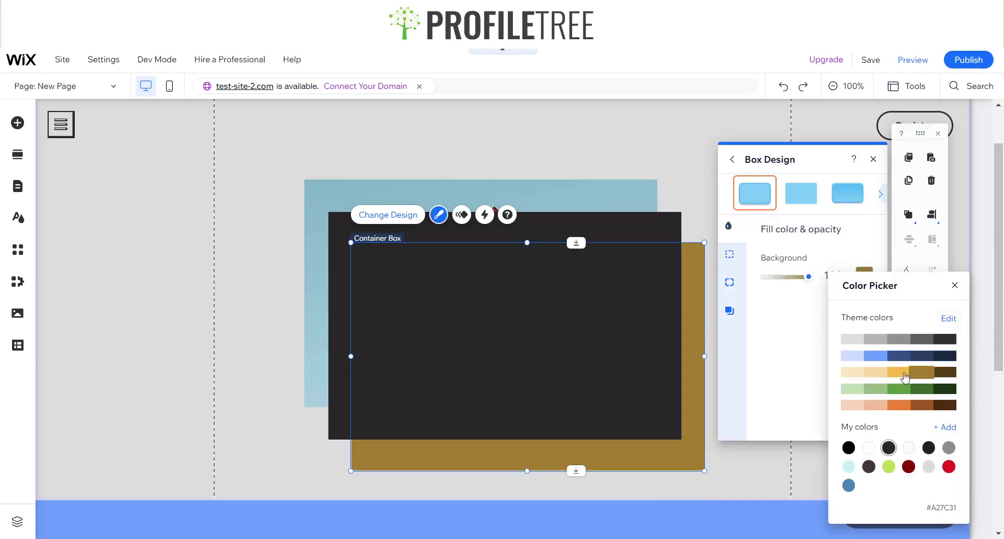
click(955, 285)
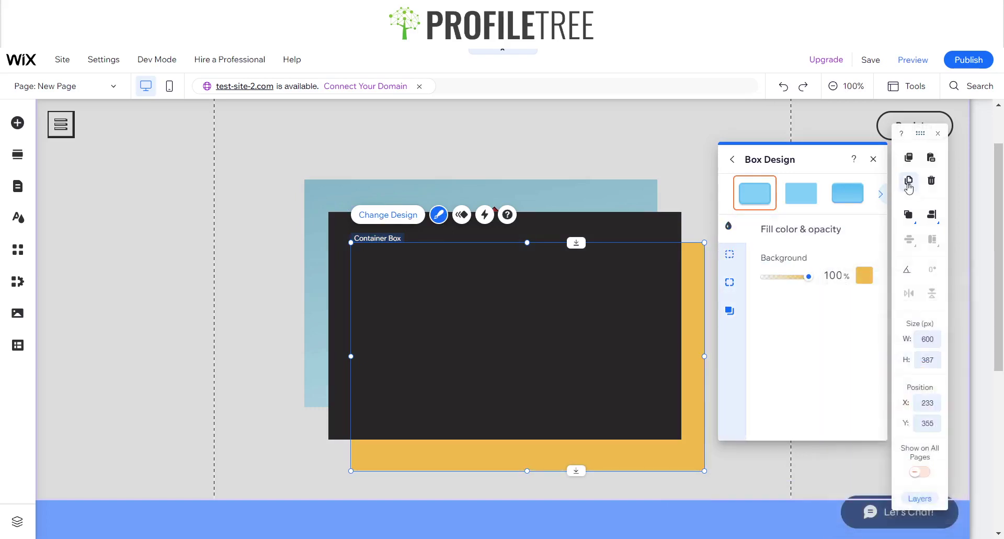
click(873, 159)
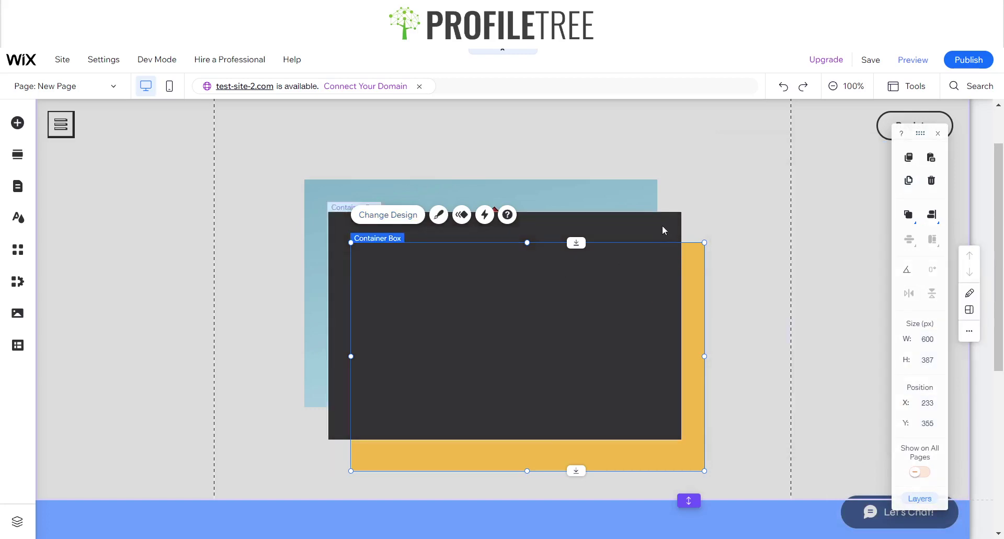
click(663, 230)
mouse_move(909, 215)
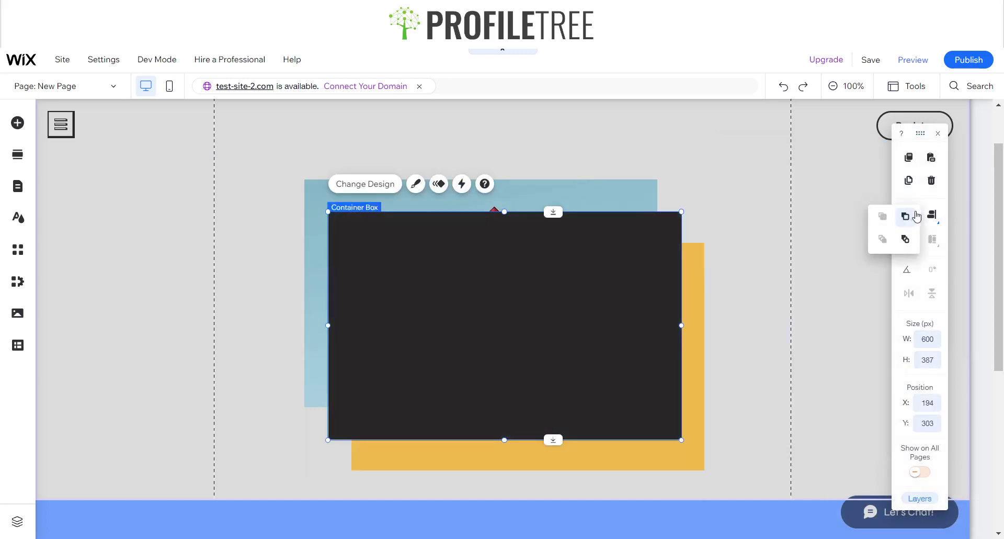
- Move the middle dark box one layer backward so the building photo sits on top
click(904, 240)
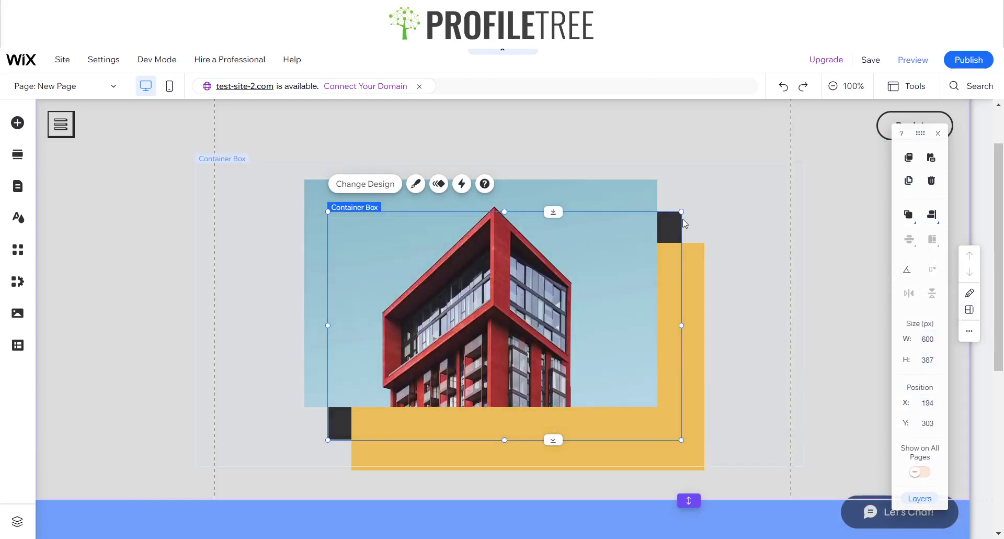
key(ctrl+z)
mouse_move(908, 217)
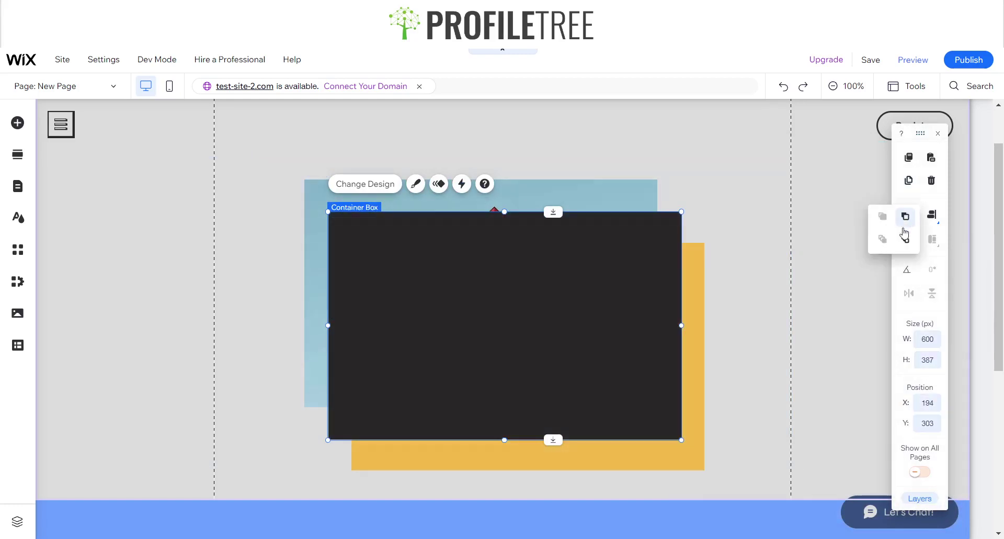
click(904, 218)
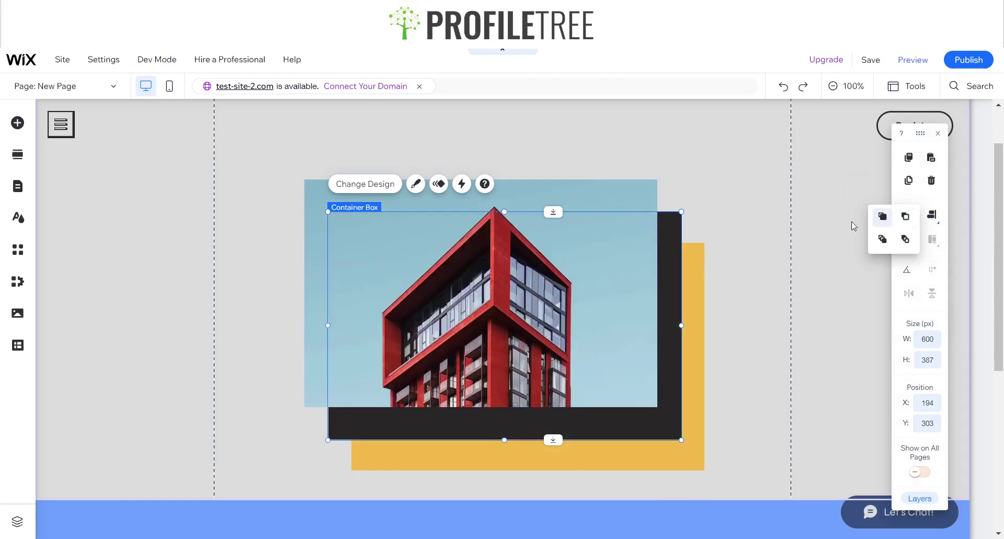
click(936, 135)
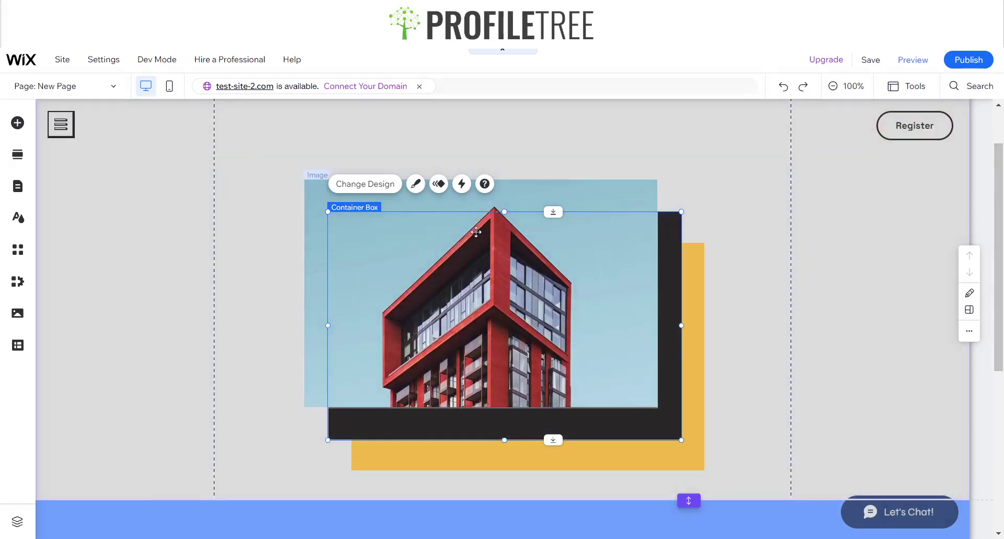
- Apply the dark blue themed style to the middle box
click(415, 185)
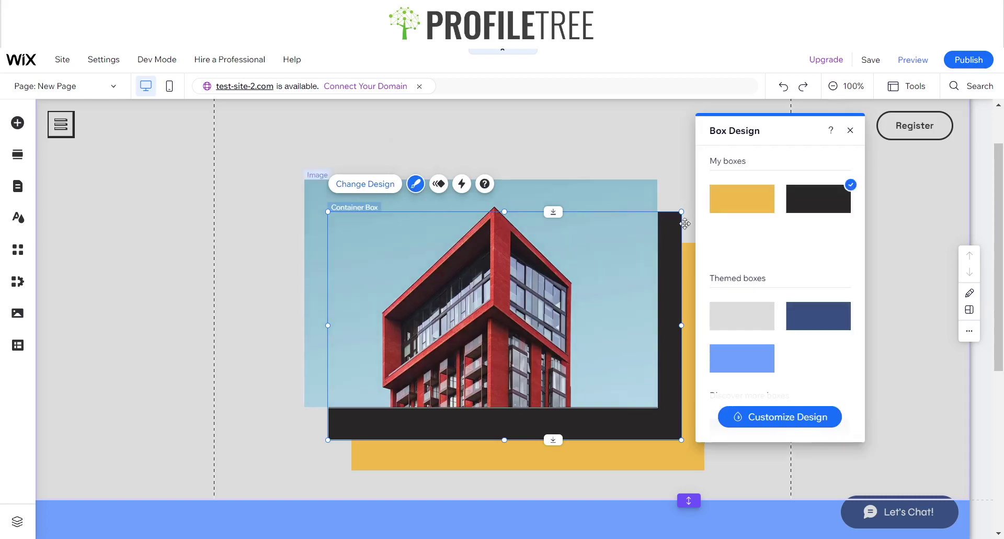
click(818, 320)
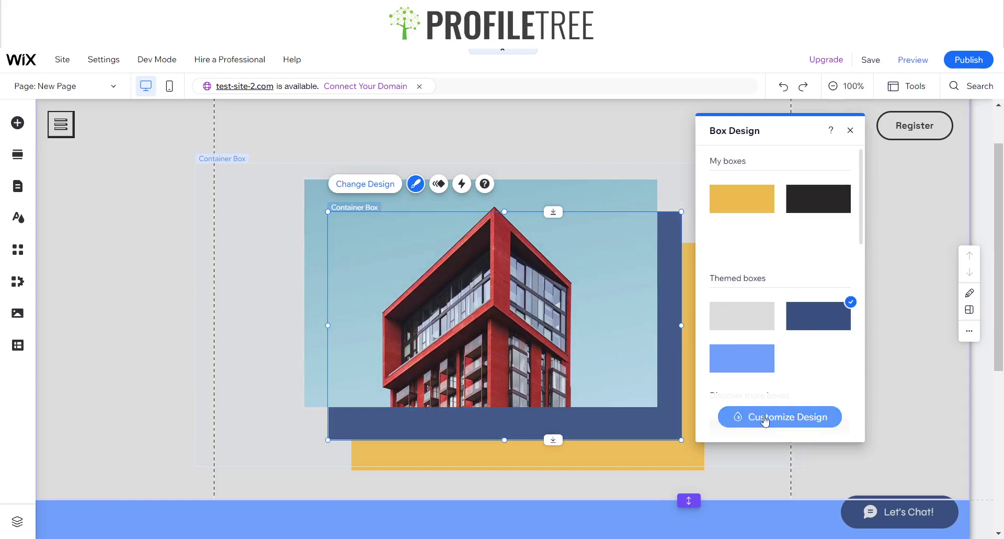
click(851, 131)
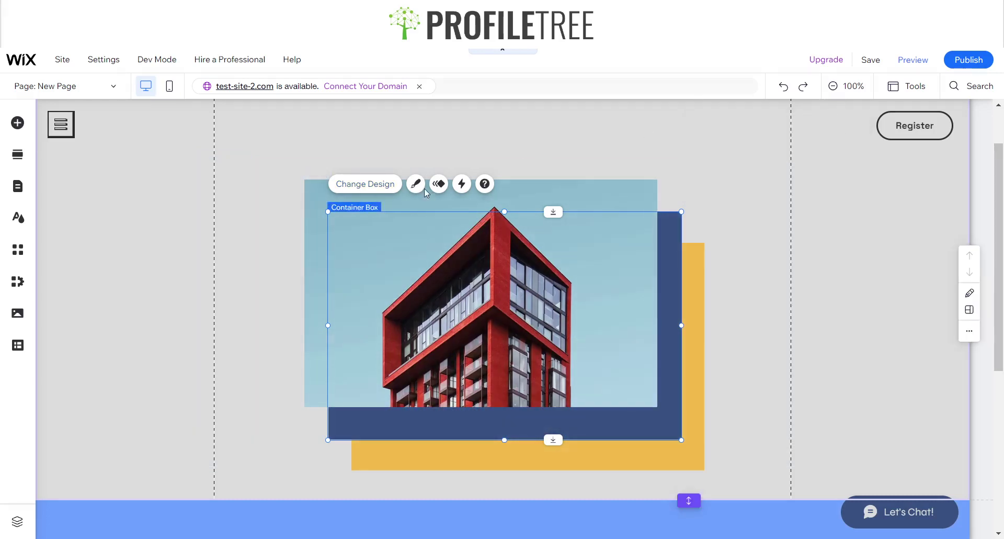
- Stretch the outer container to 1034 × 573 px and heighten the section to hold it
click(601, 183)
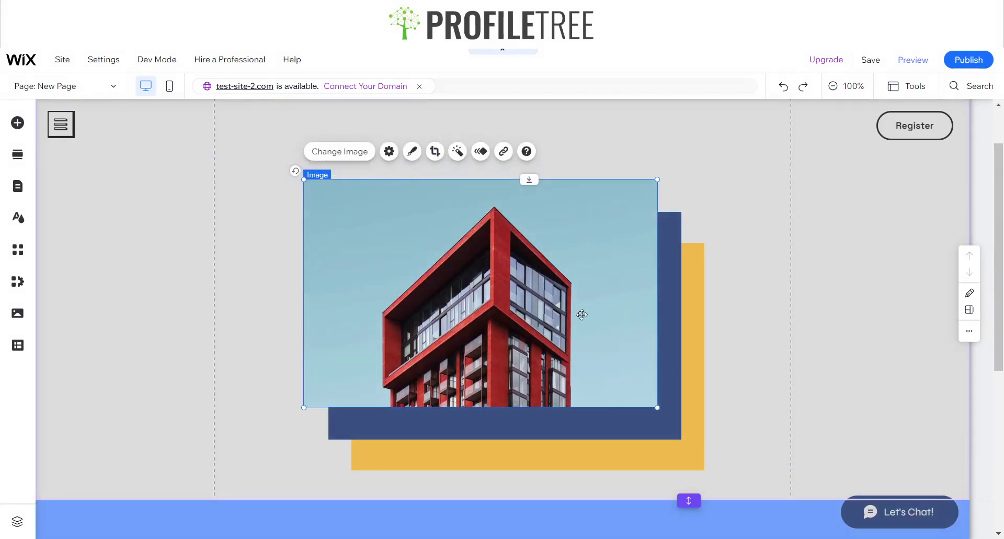
click(673, 387)
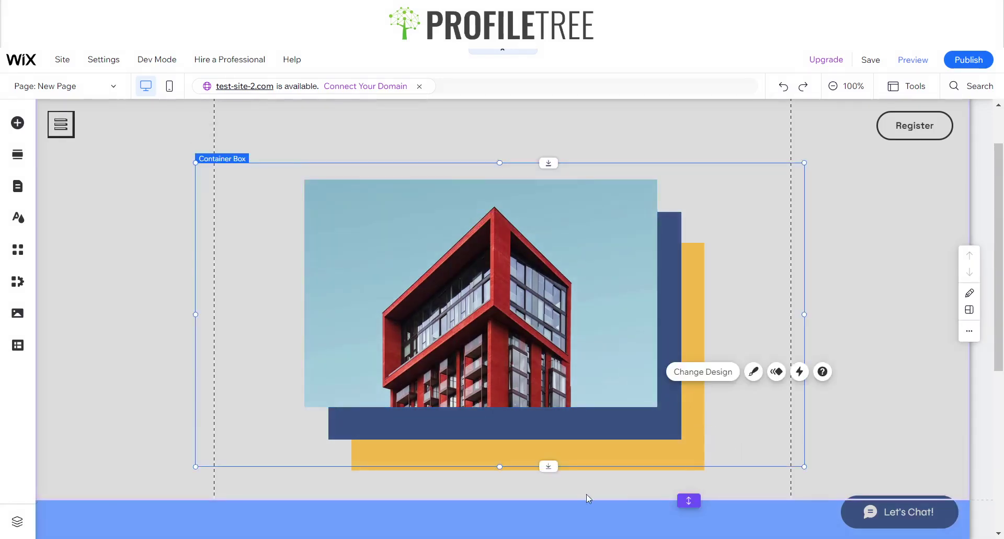
drag(500, 466, 501, 508)
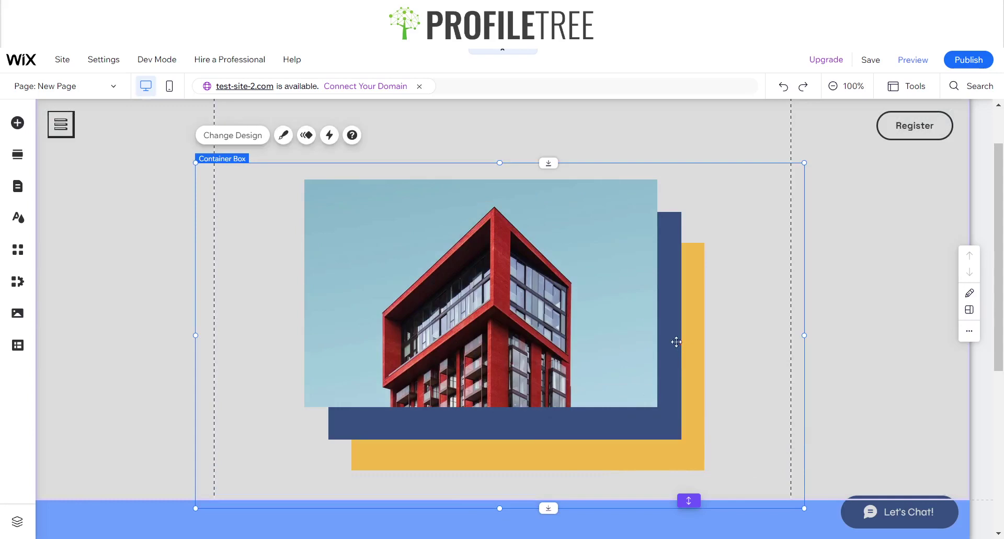
scroll(836, 361, down, 3)
click(655, 364)
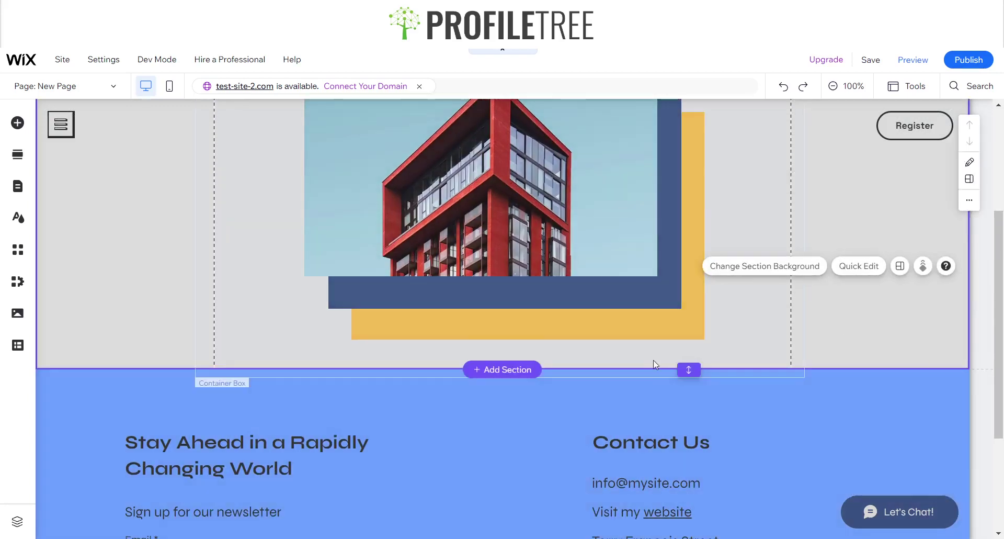
drag(691, 366, 689, 458)
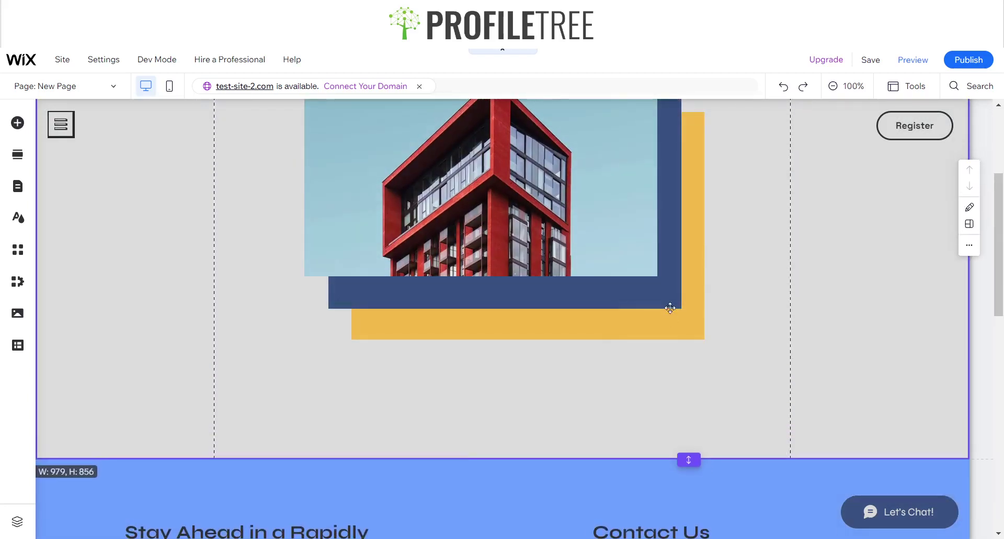
click(687, 328)
scroll(719, 312, up, 3)
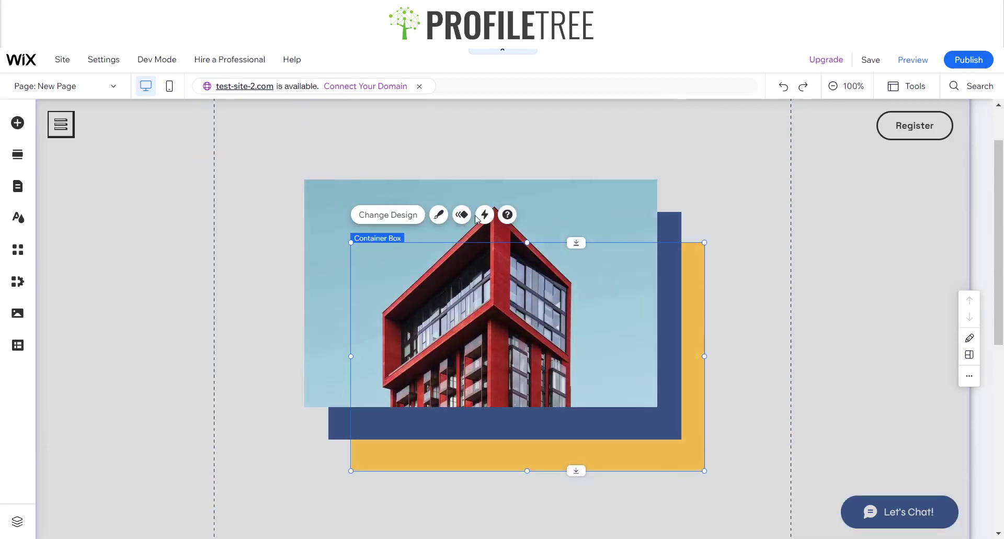
- Give the yellow box a solid black border 3 px wide
click(438, 214)
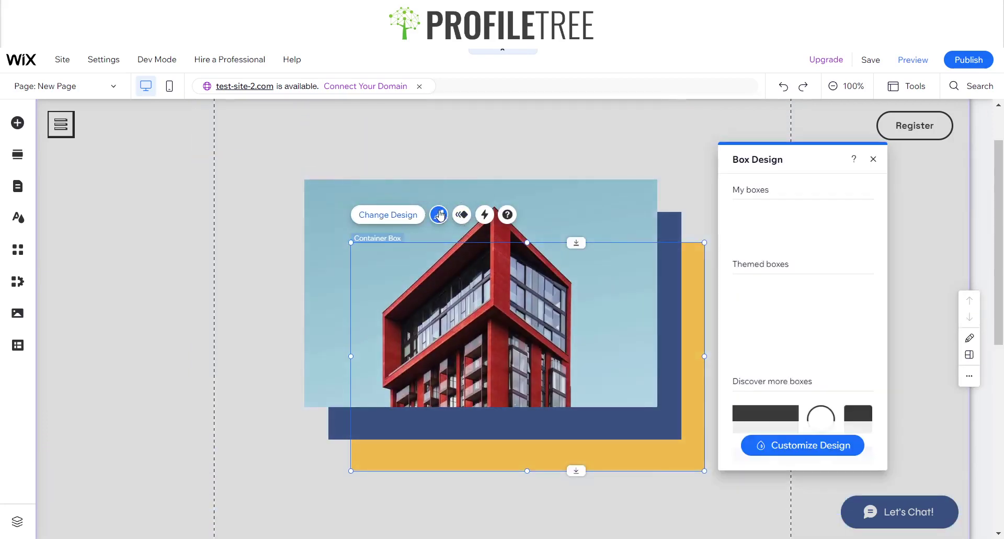
click(758, 445)
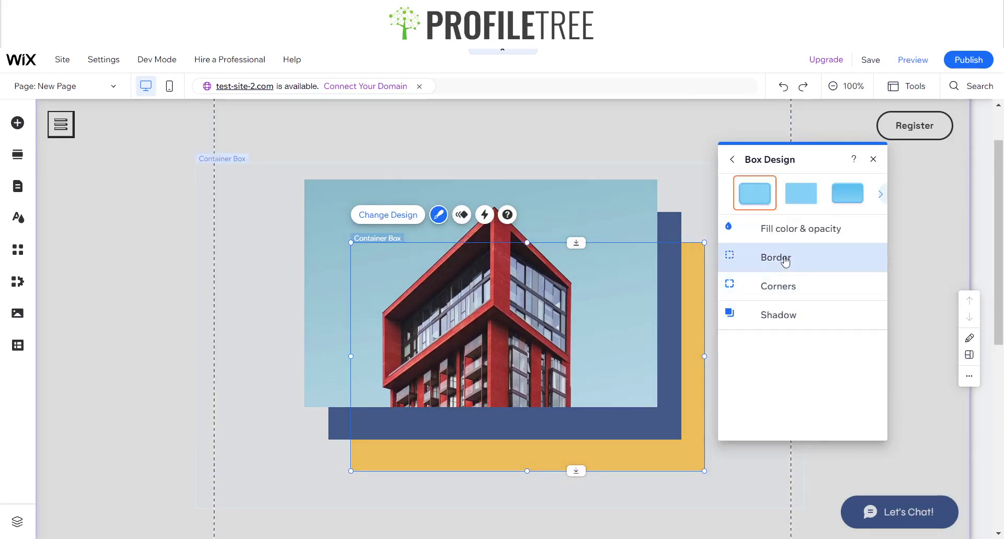
click(782, 288)
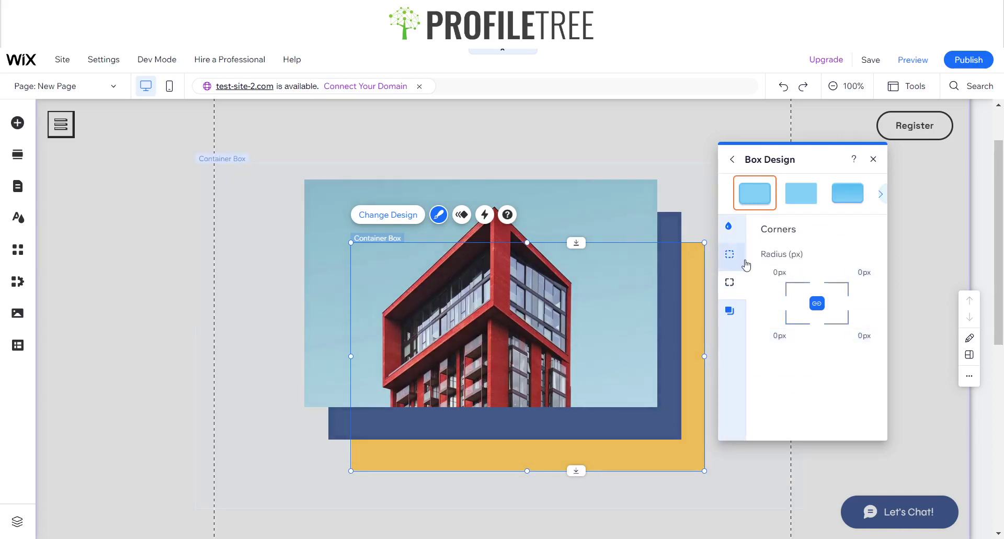
click(729, 254)
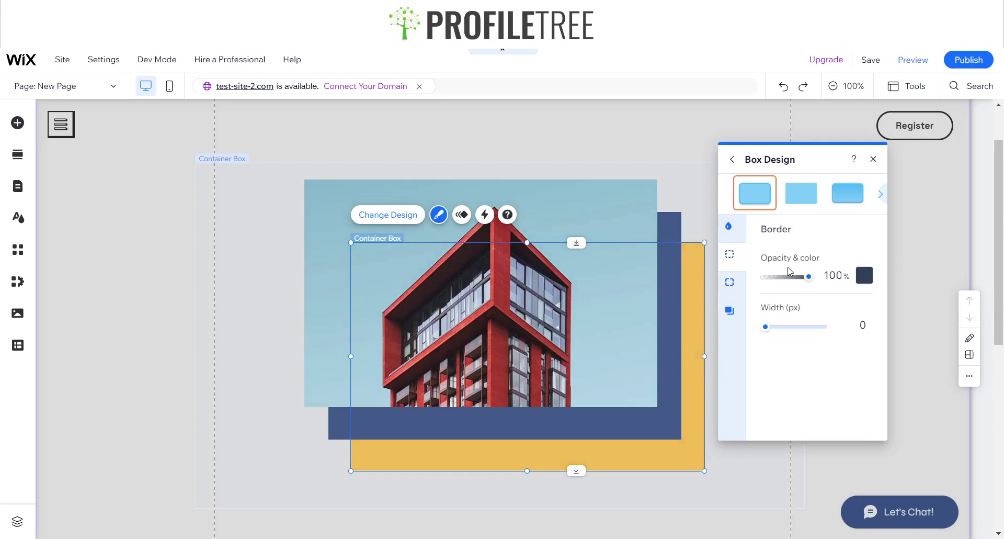
click(864, 275)
click(848, 454)
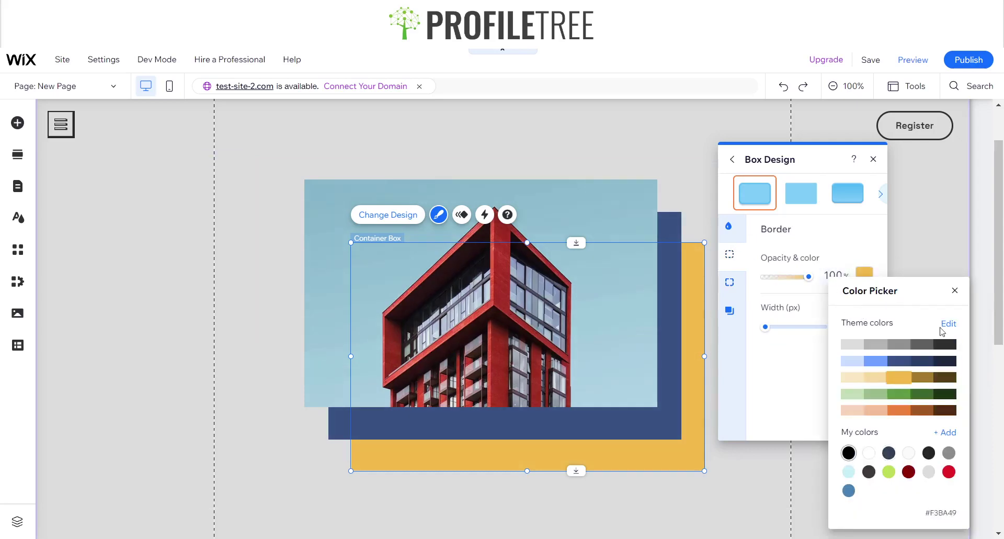
click(954, 290)
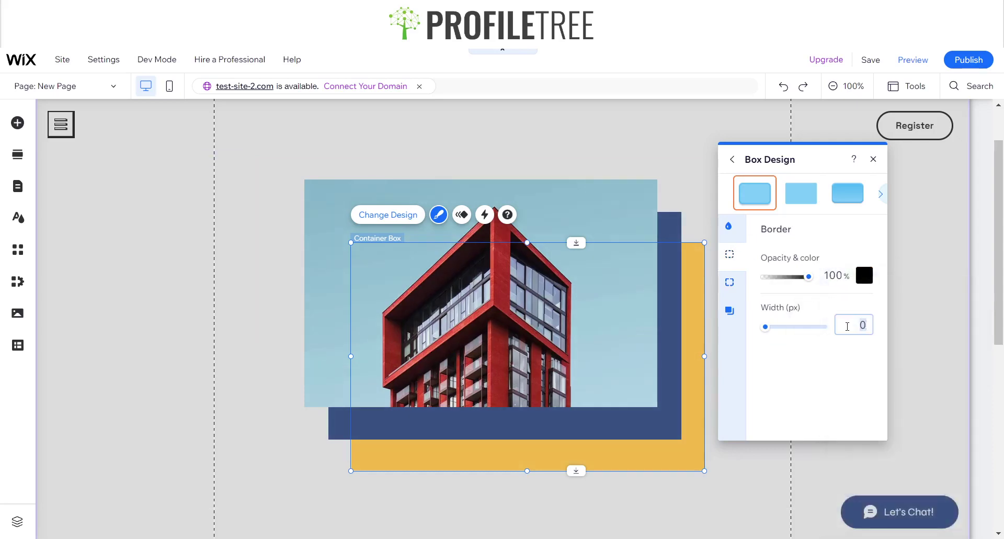
text(3)
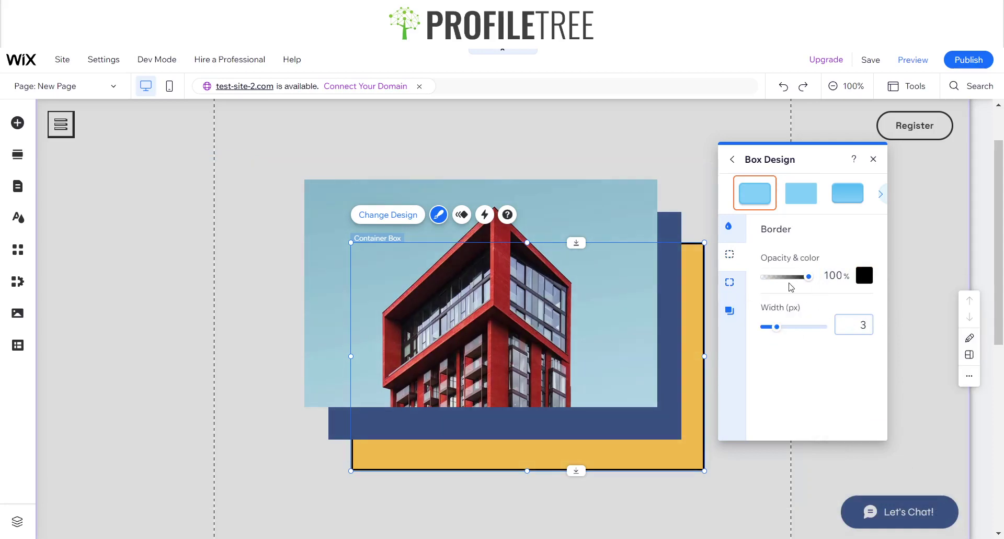
click(676, 229)
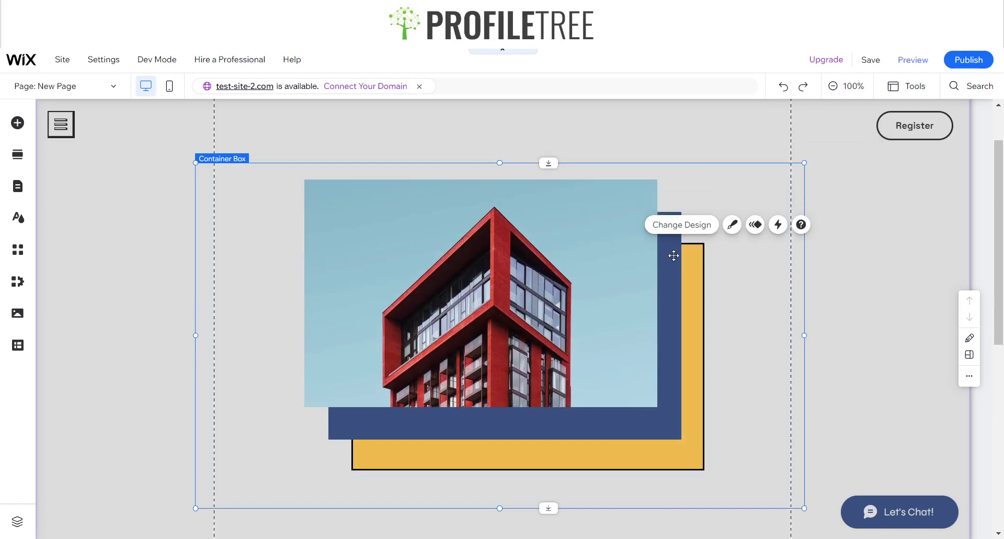
click(650, 352)
click(662, 364)
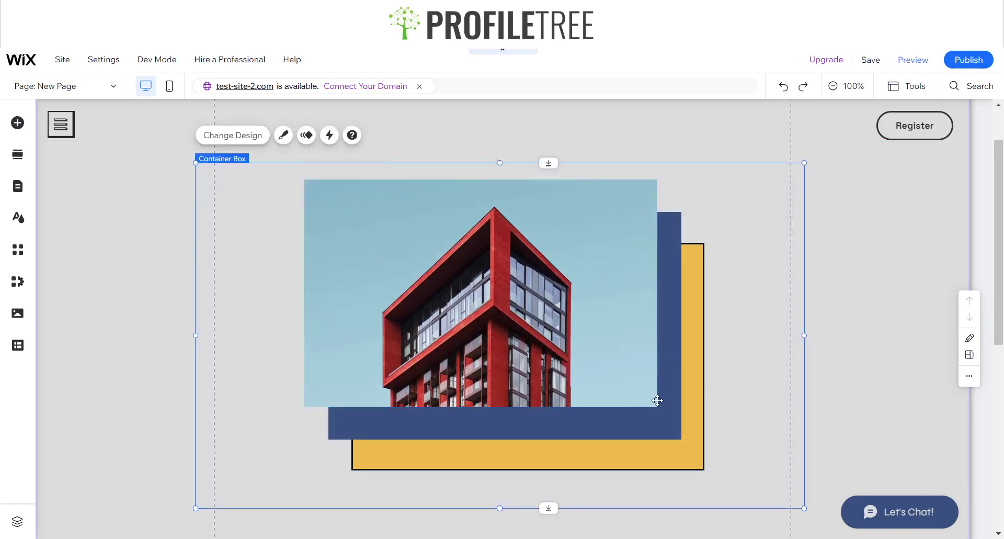
- Turn on the floating toolbar from the editor's Tools options
click(610, 422)
double_click(430, 425)
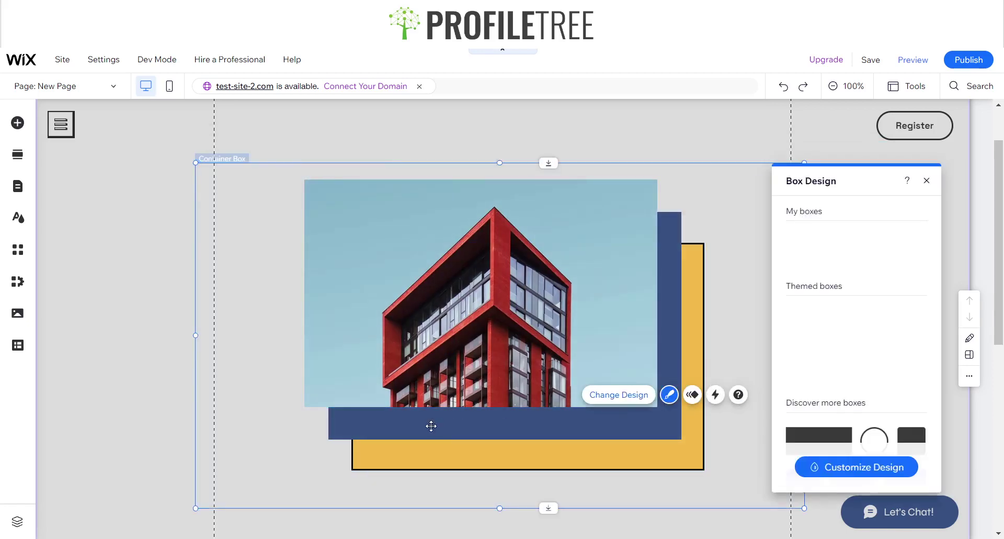
click(391, 330)
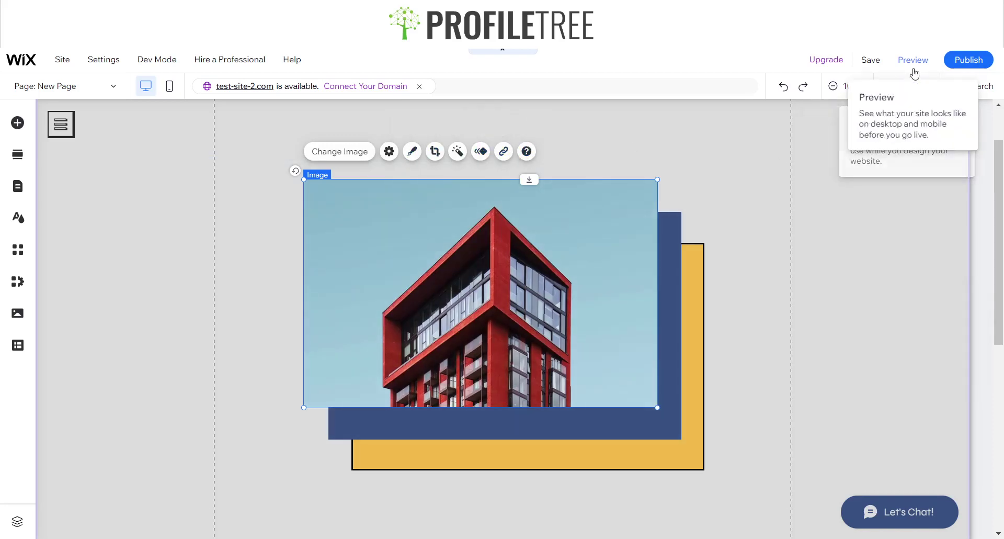
click(916, 90)
click(903, 127)
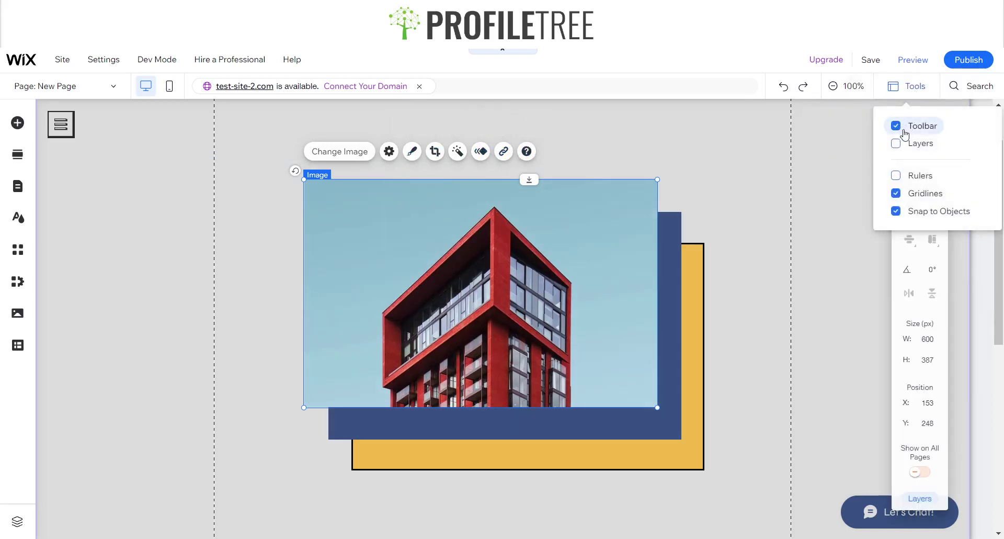
click(867, 281)
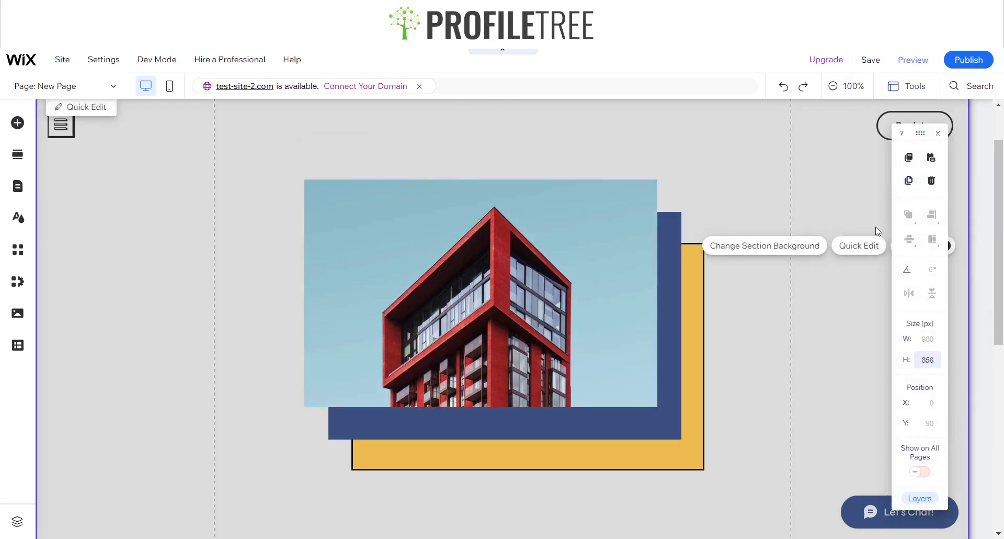
- Move the building photo up and to the left within the container
click(616, 233)
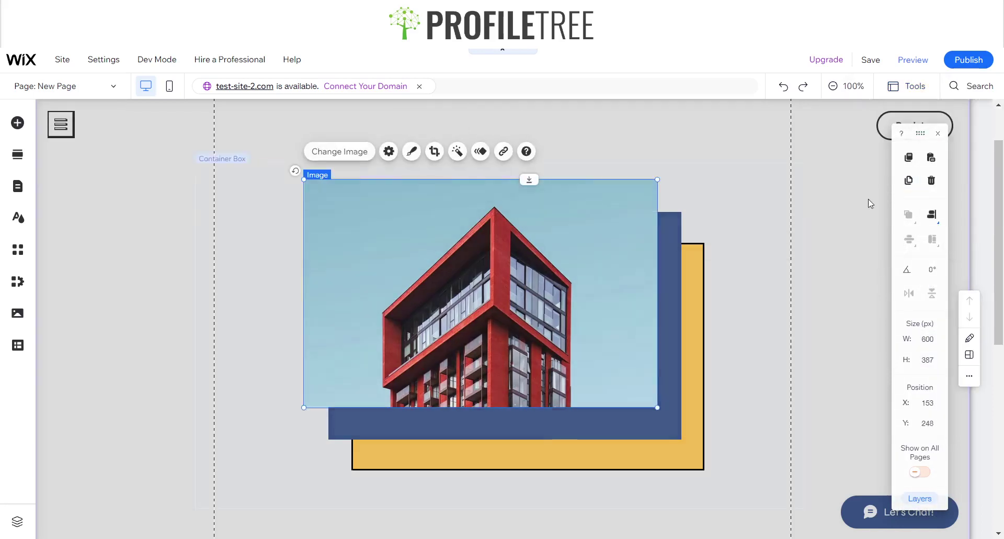
click(673, 246)
click(567, 219)
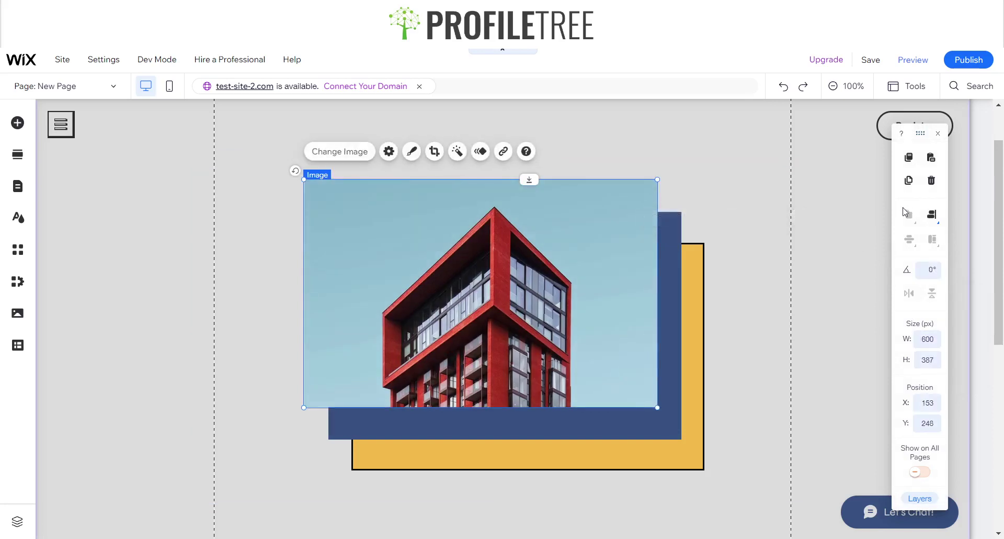
click(702, 317)
click(603, 307)
drag(603, 307, 571, 307)
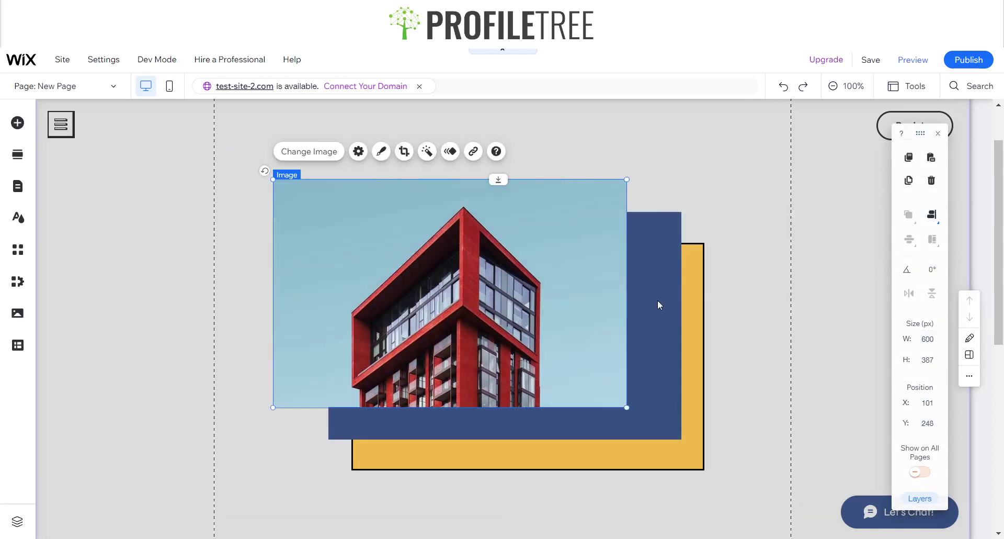
click(658, 301)
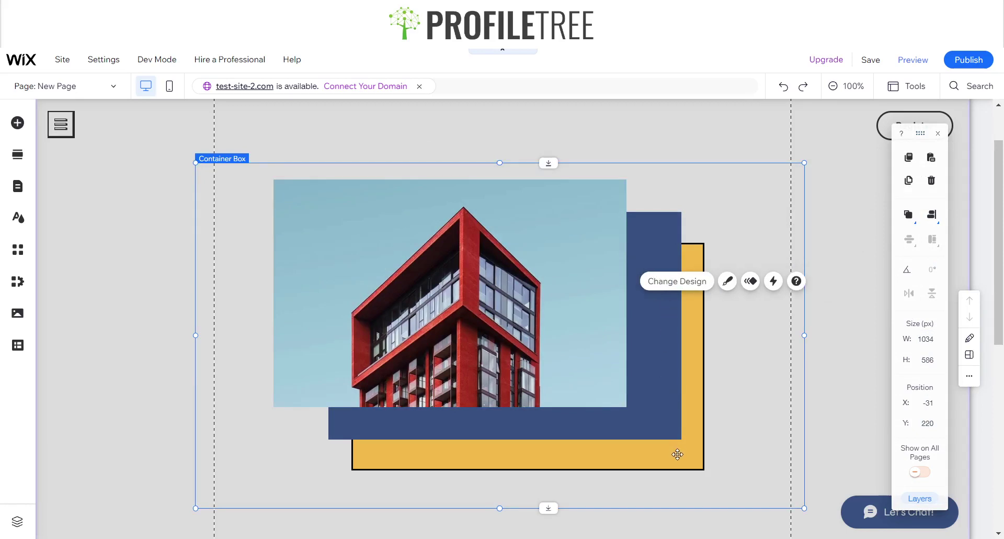
click(682, 484)
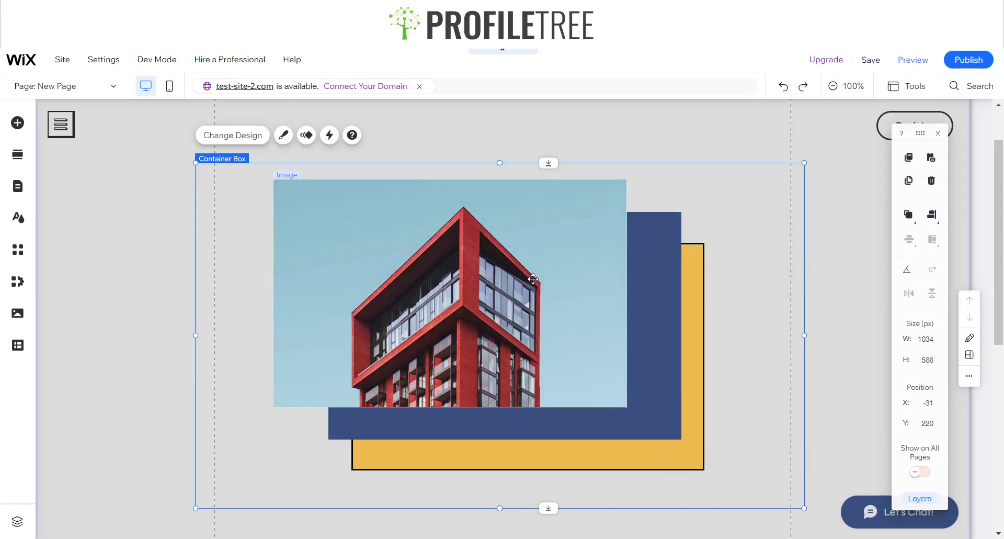
drag(617, 387, 449, 350)
- Bring the navy box forward so it layers in front of the photo
click(655, 277)
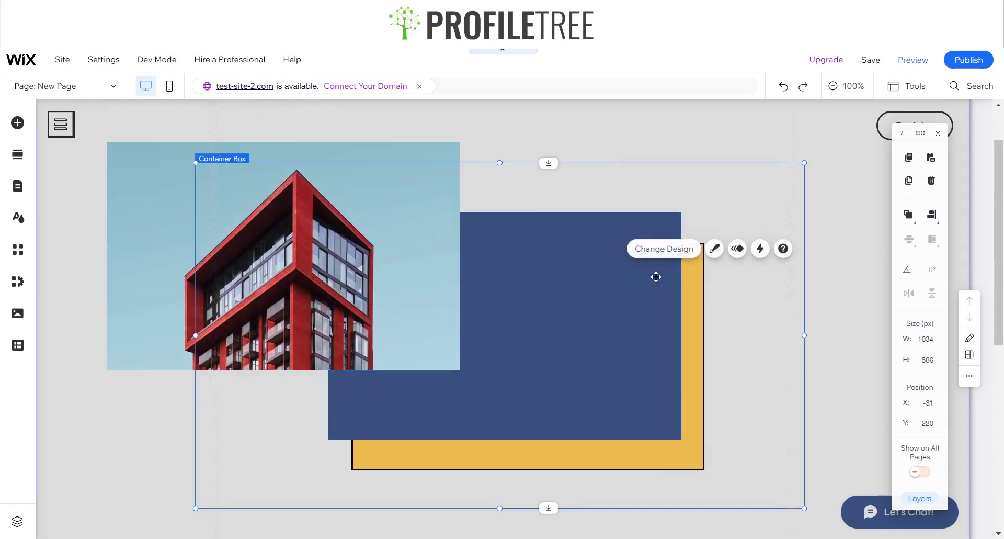
double_click(628, 264)
click(615, 267)
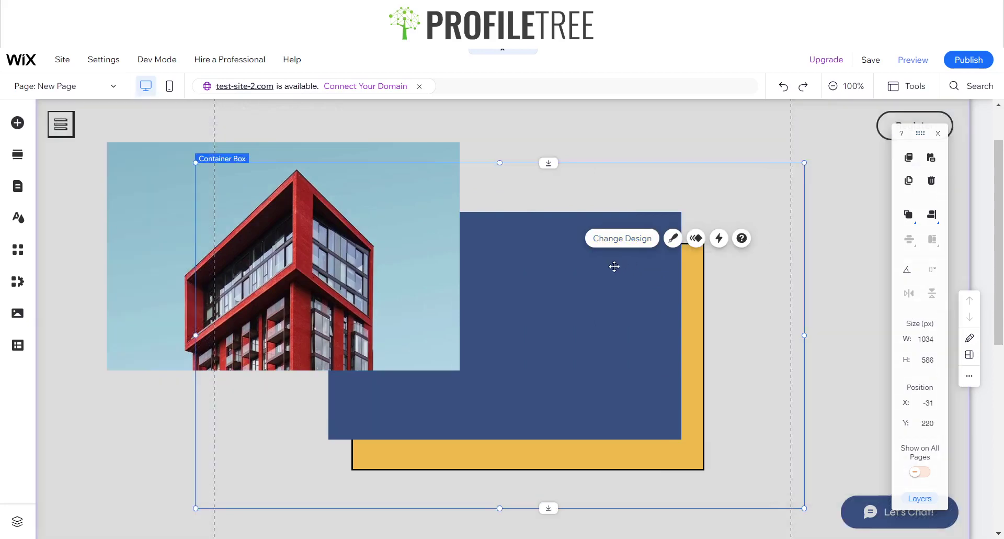
right_click(612, 268)
click(641, 276)
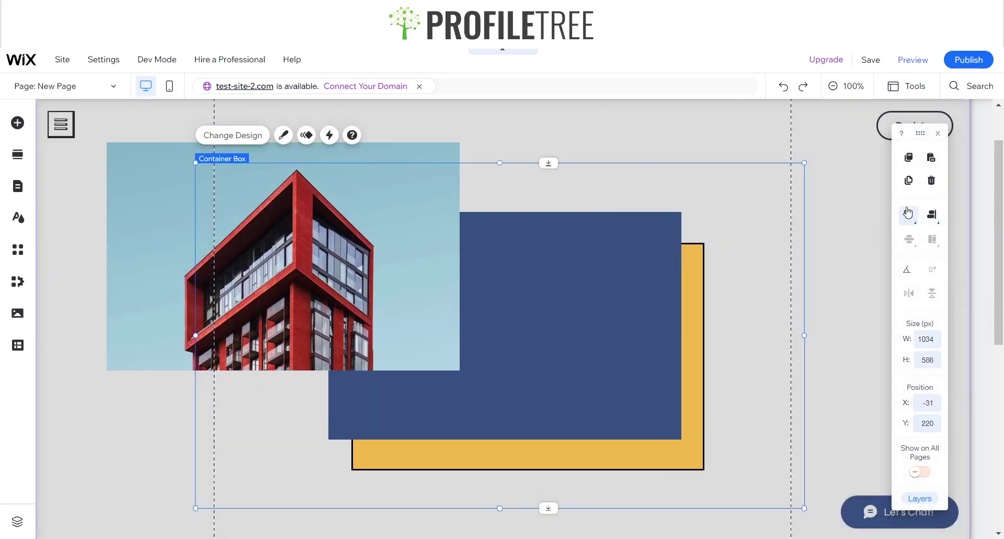
mouse_move(912, 211)
click(906, 241)
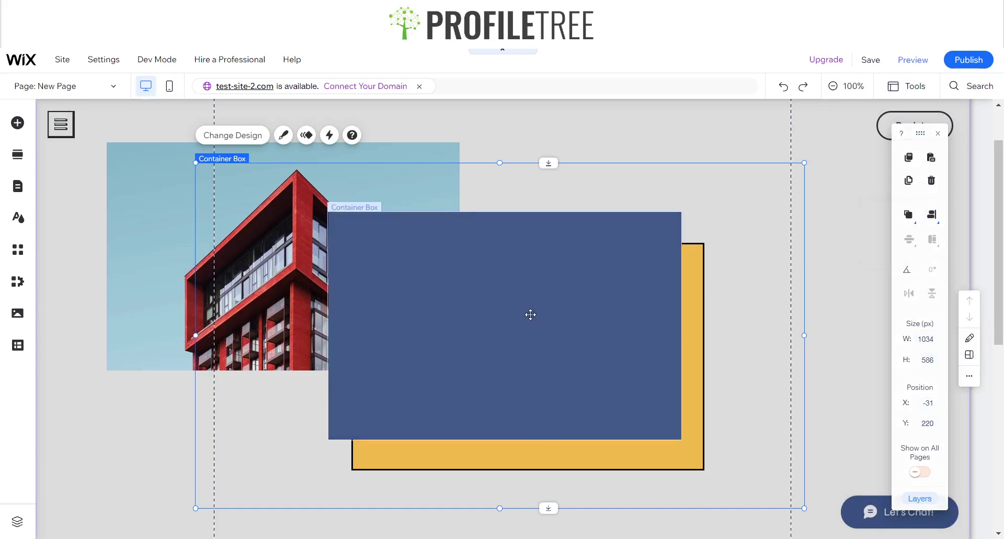
click(529, 314)
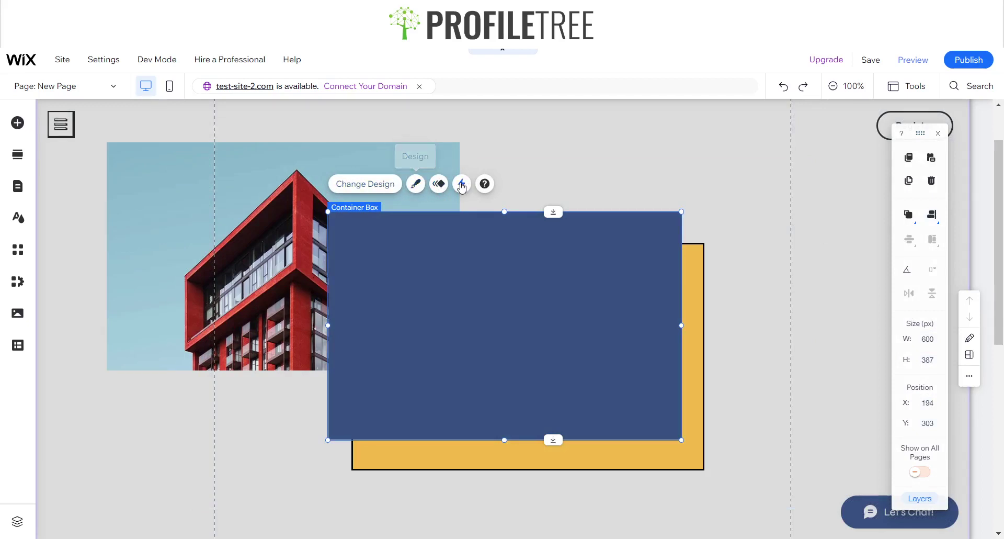
- Give the navy box a black 3px border, then move the building photo behind it
click(370, 193)
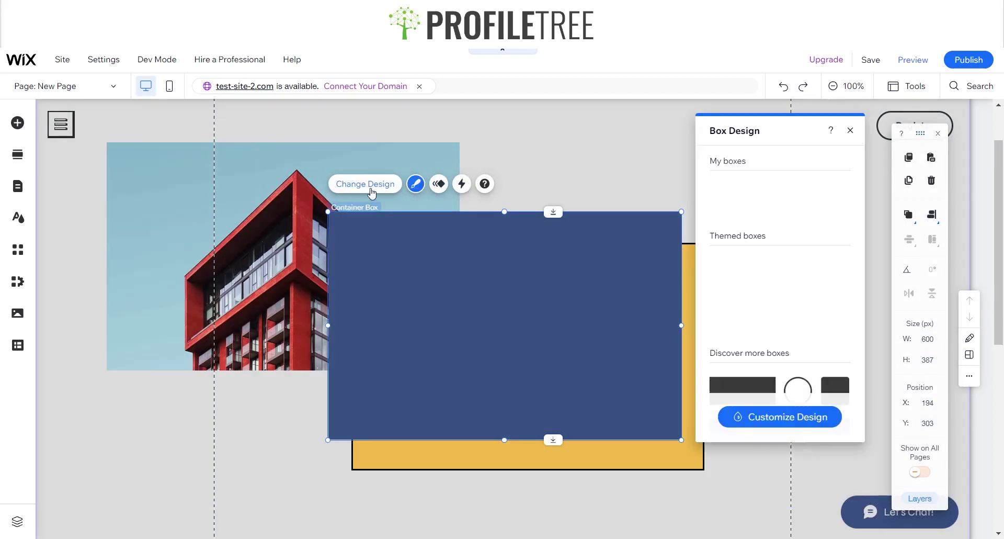
click(799, 413)
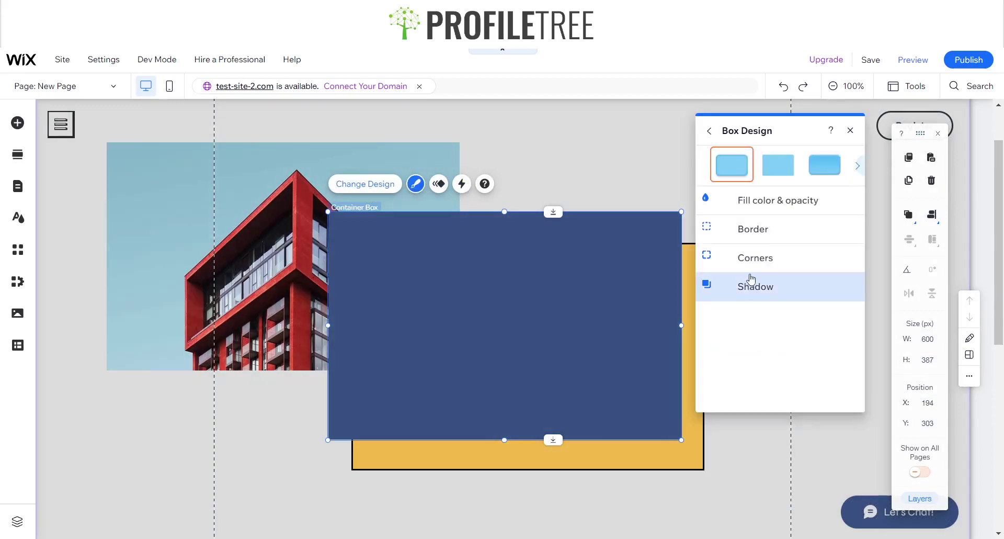
click(752, 242)
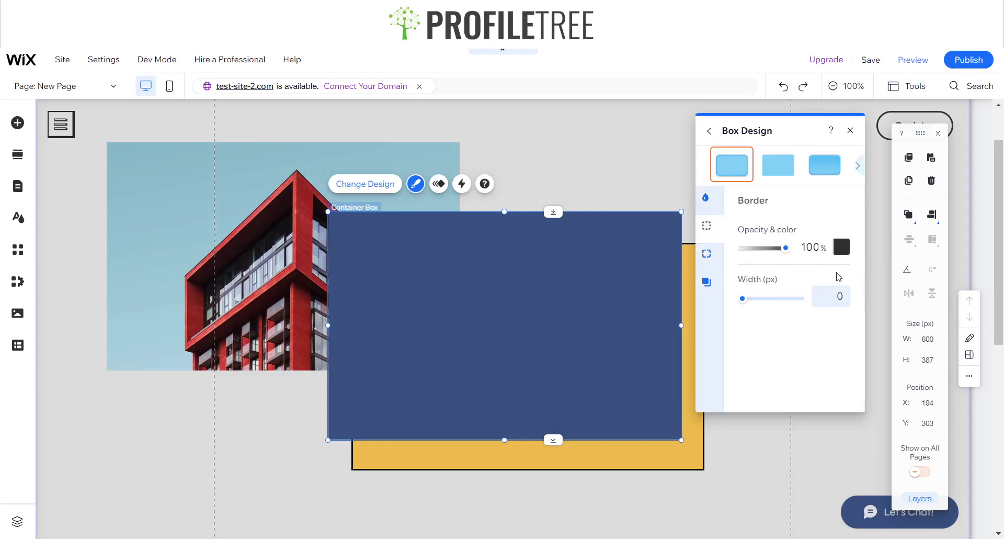
text(3)
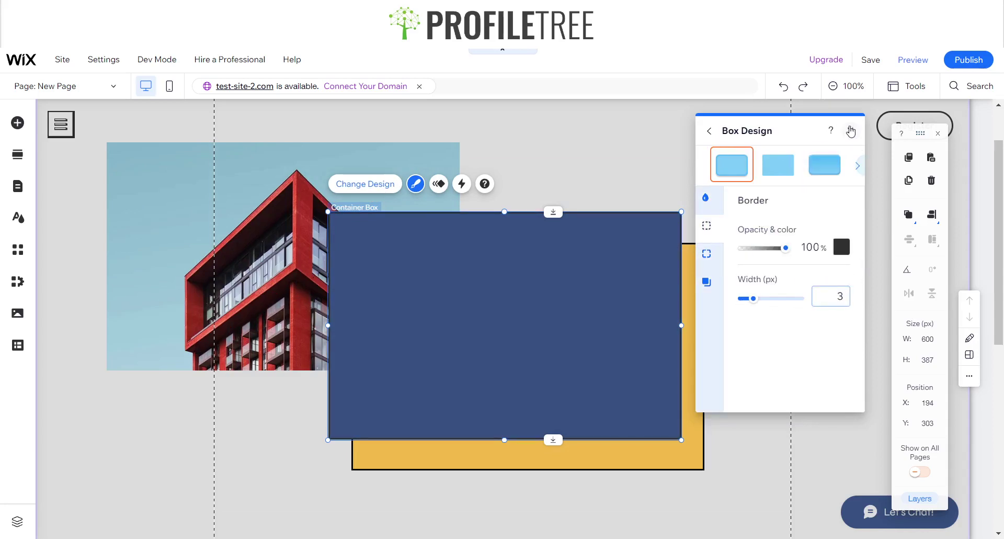
click(842, 247)
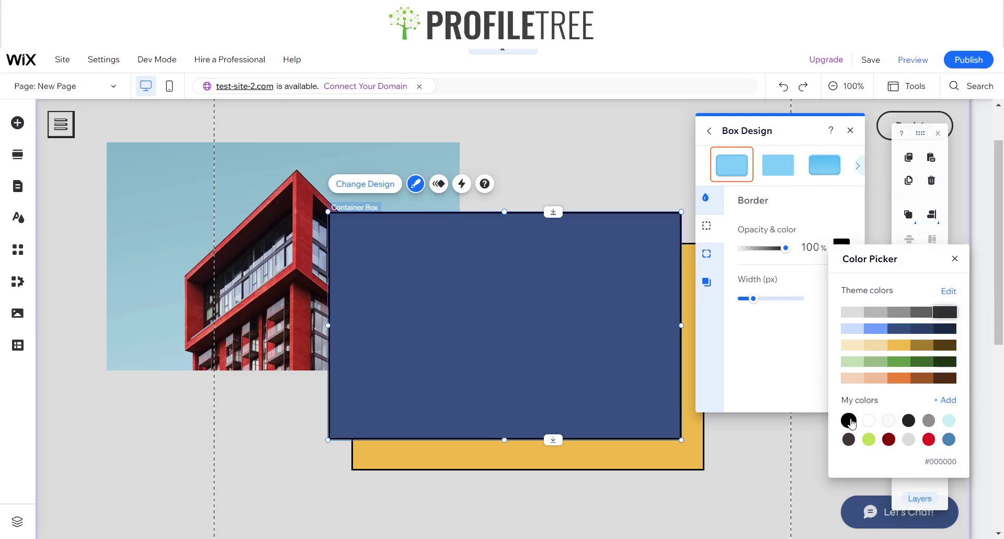
click(954, 259)
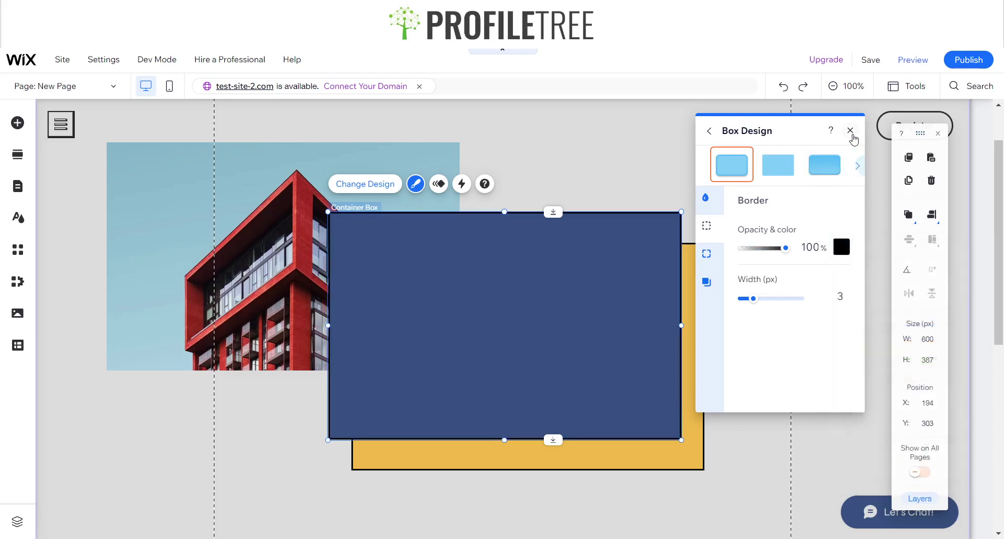
click(850, 130)
mouse_move(275, 220)
mouse_down()
mouse_move(423, 259)
mouse_move(441, 245)
mouse_move(470, 256)
mouse_up()
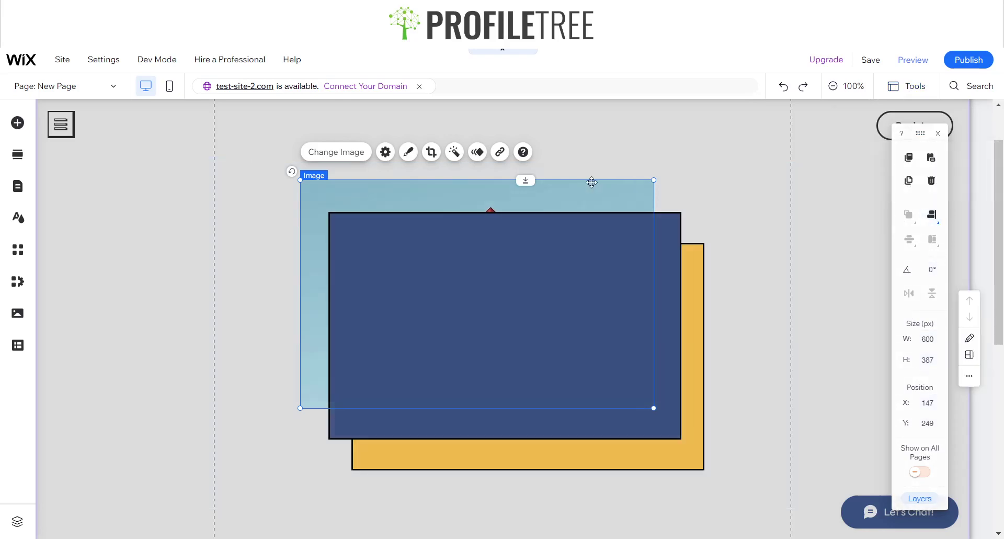
- Nudge the building photo slightly up and to the left
right_click(471, 184)
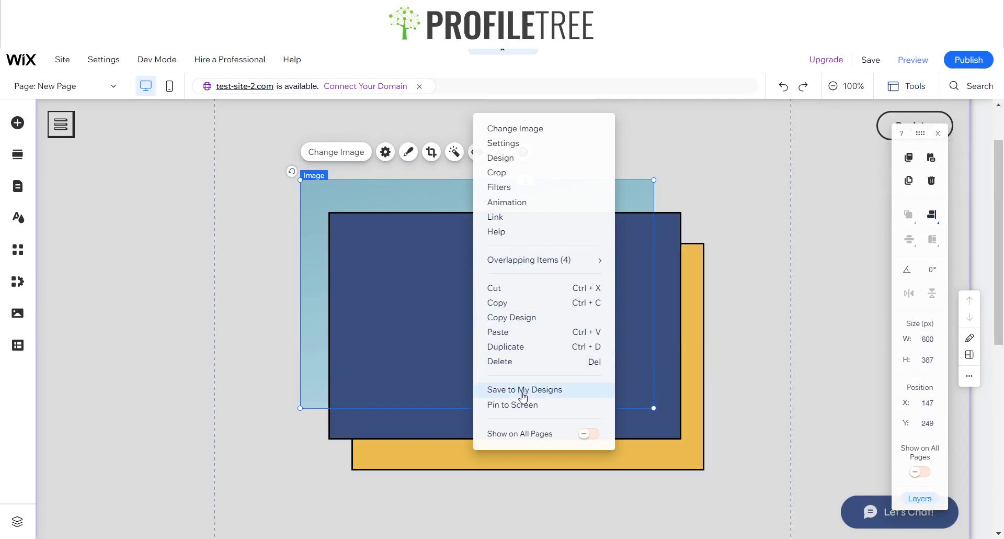
mouse_move(547, 266)
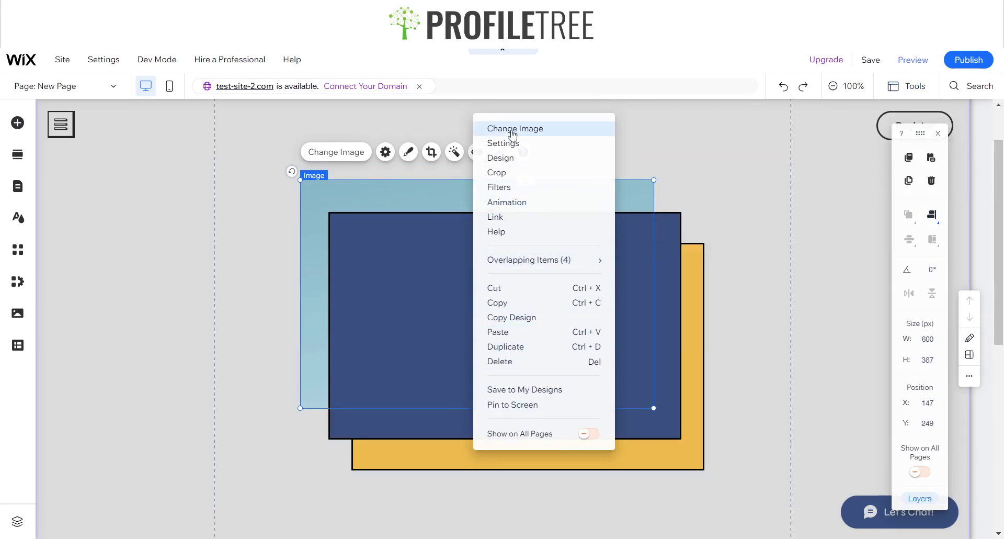
click(418, 201)
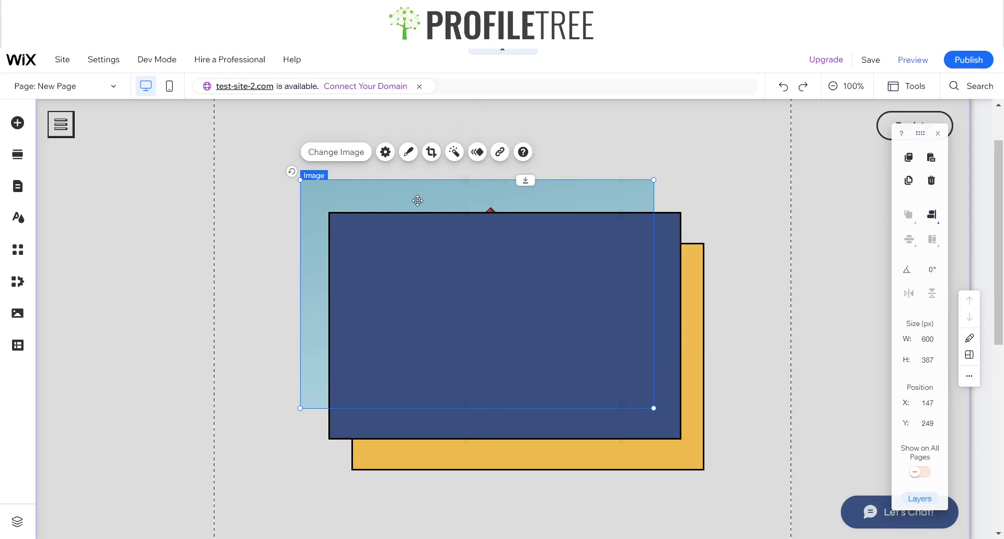
drag(407, 198, 386, 195)
- Send the blue box behind the yellow box, then bring it back in front
click(654, 235)
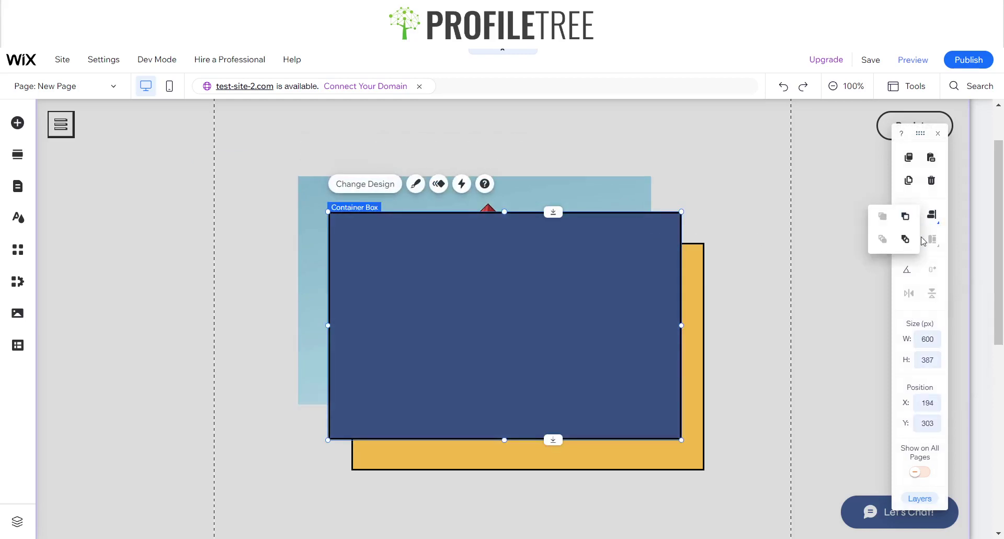
click(883, 217)
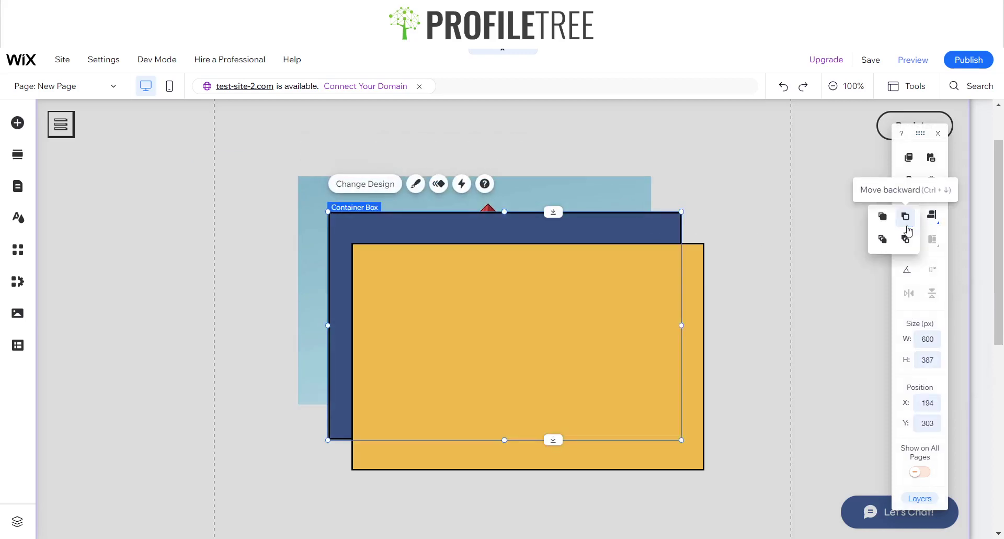
click(617, 198)
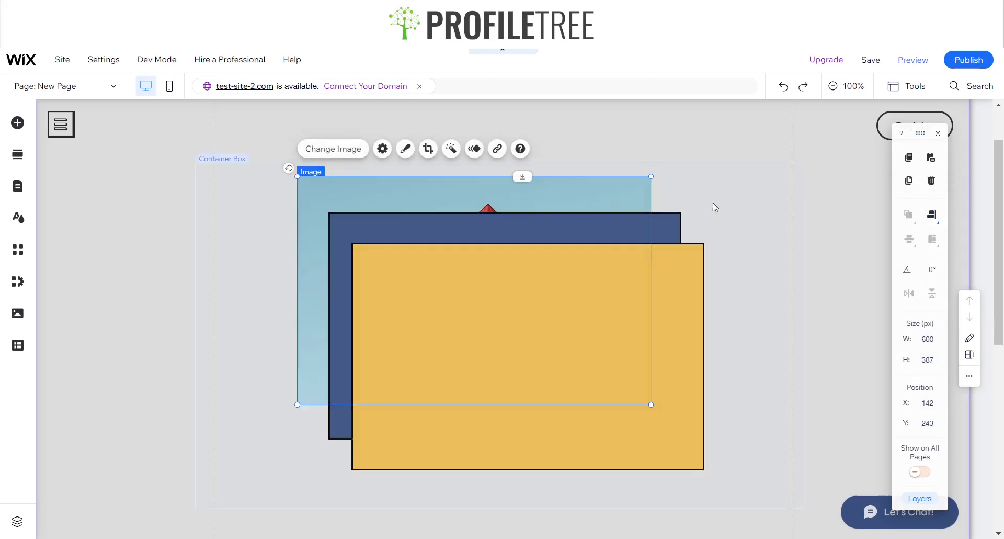
click(670, 228)
mouse_move(906, 221)
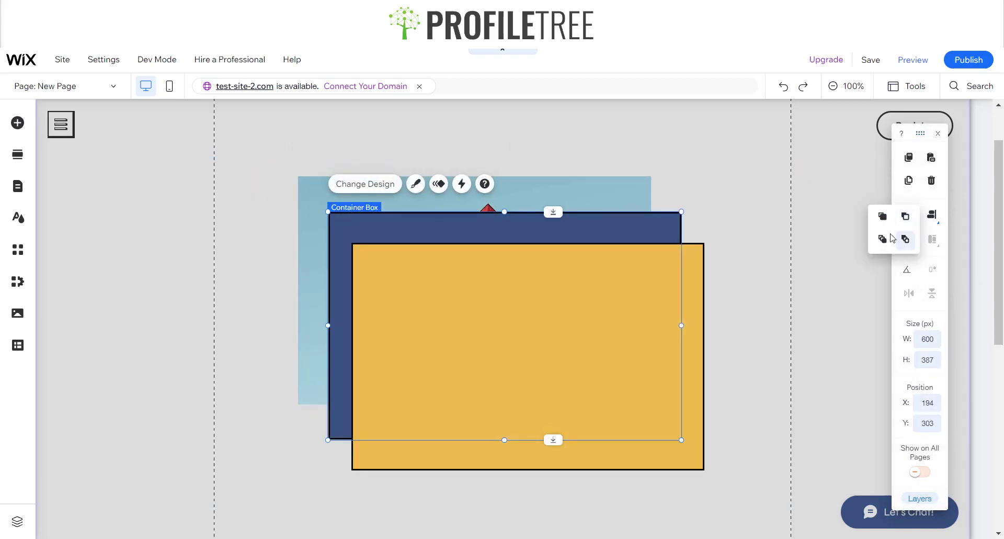
click(883, 217)
- Move the building photo below the boxes and delete it
click(522, 193)
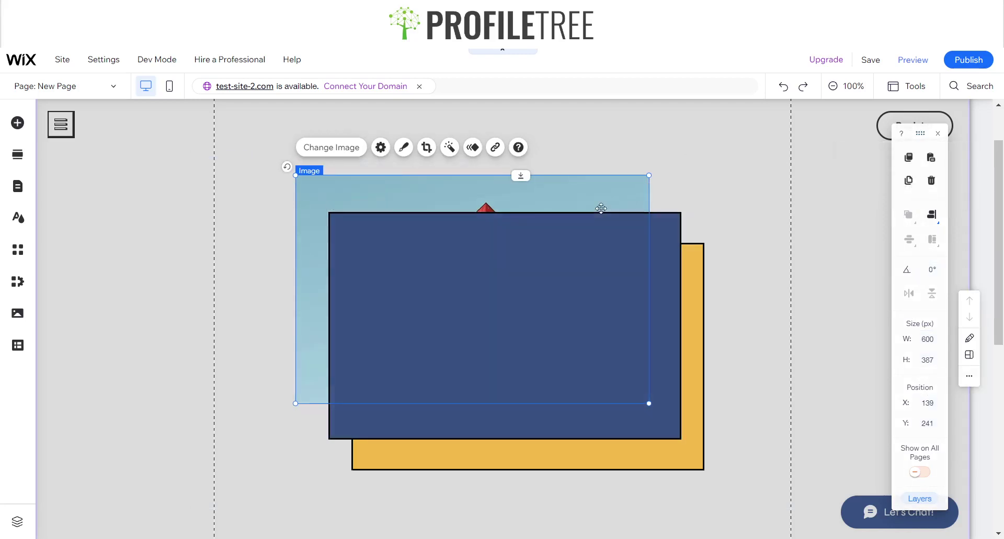
drag(453, 205, 661, 308)
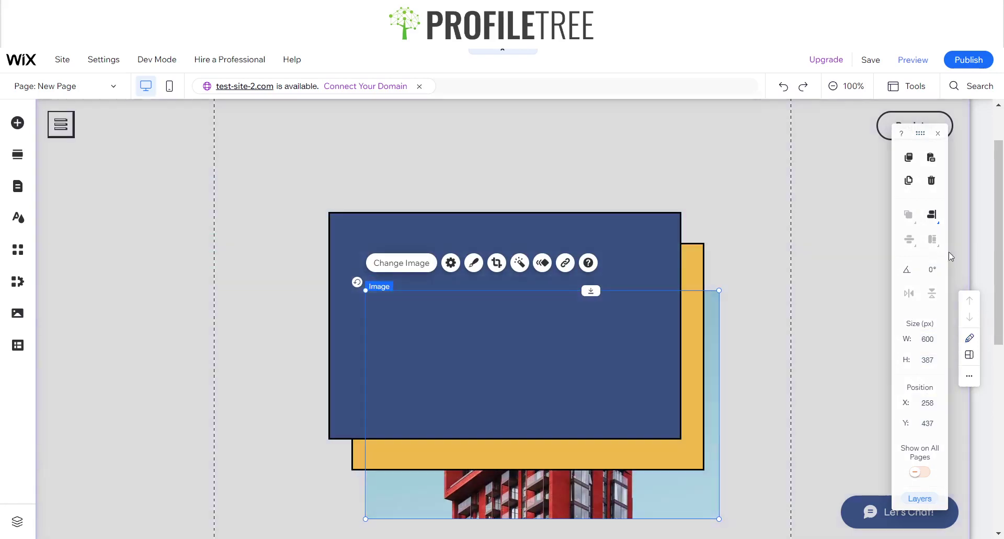
click(934, 217)
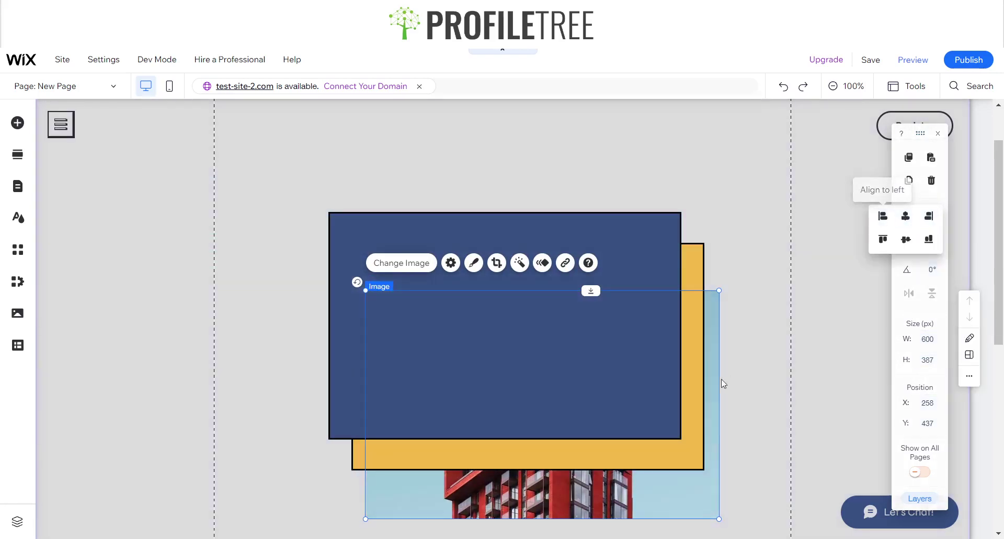
key(Delete)
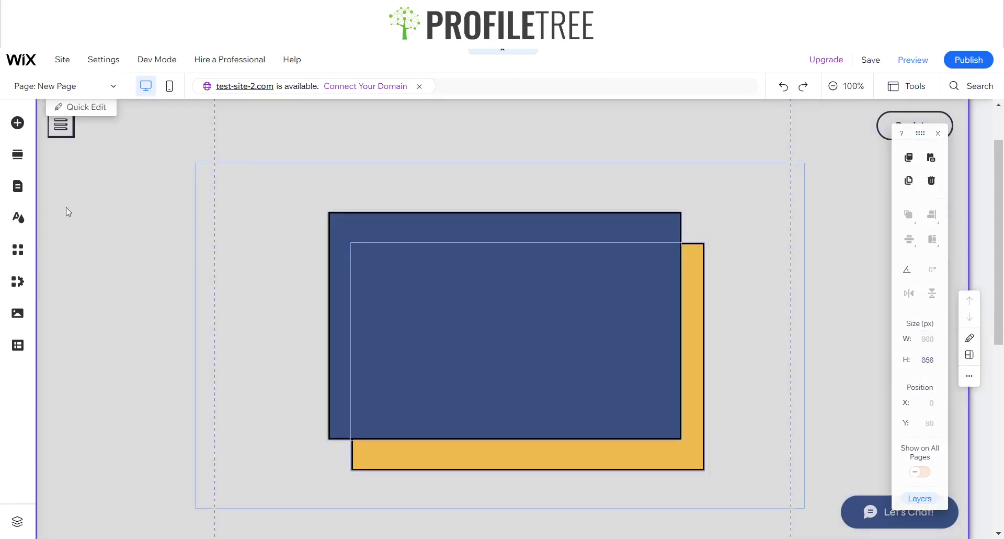
- Add the red building photo from the image library and place it over the boxes' top-left
click(17, 122)
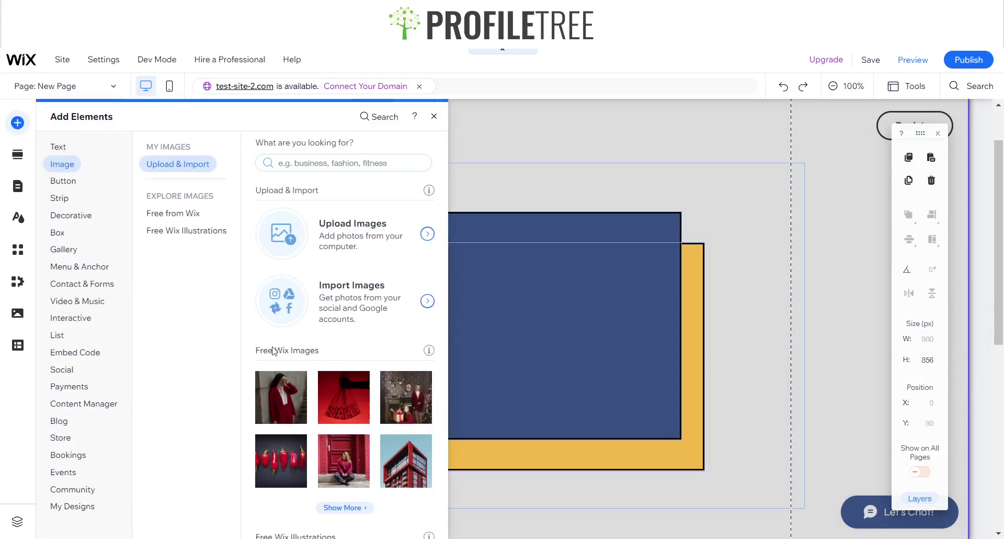
click(406, 480)
drag(411, 309, 437, 304)
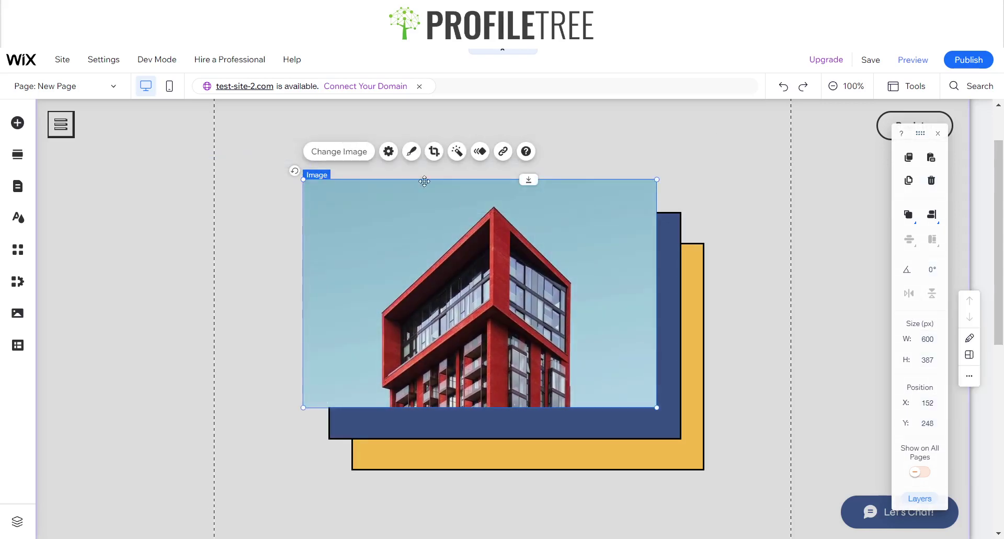
click(411, 152)
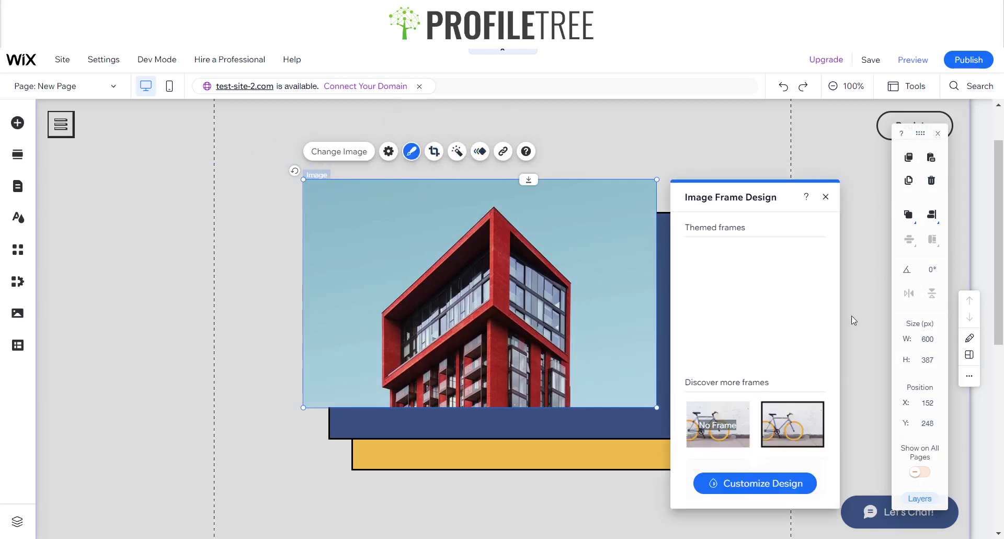
- Apply the second frame preset with a black, 100% opacity, 3px border to the photo
click(752, 484)
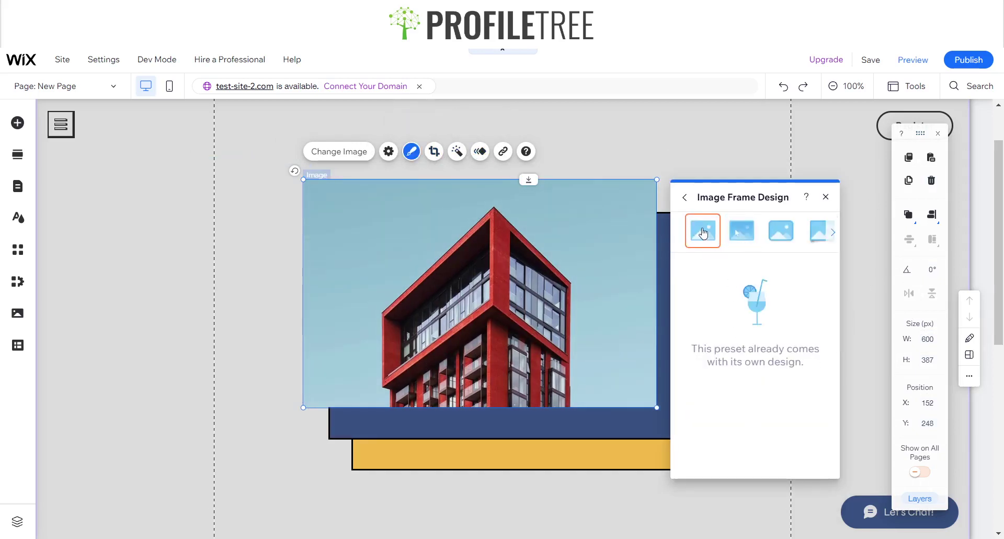
click(741, 232)
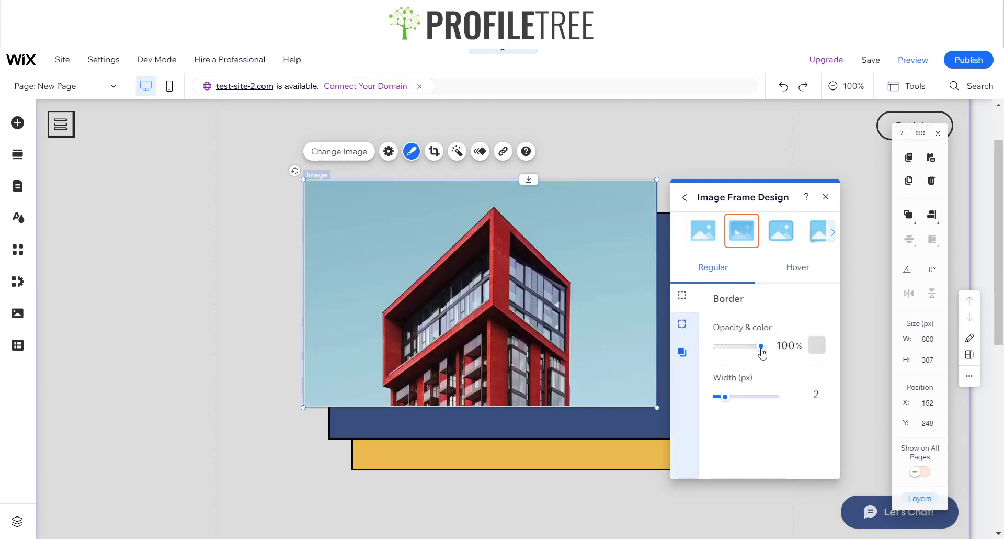
drag(761, 350, 786, 352)
click(811, 347)
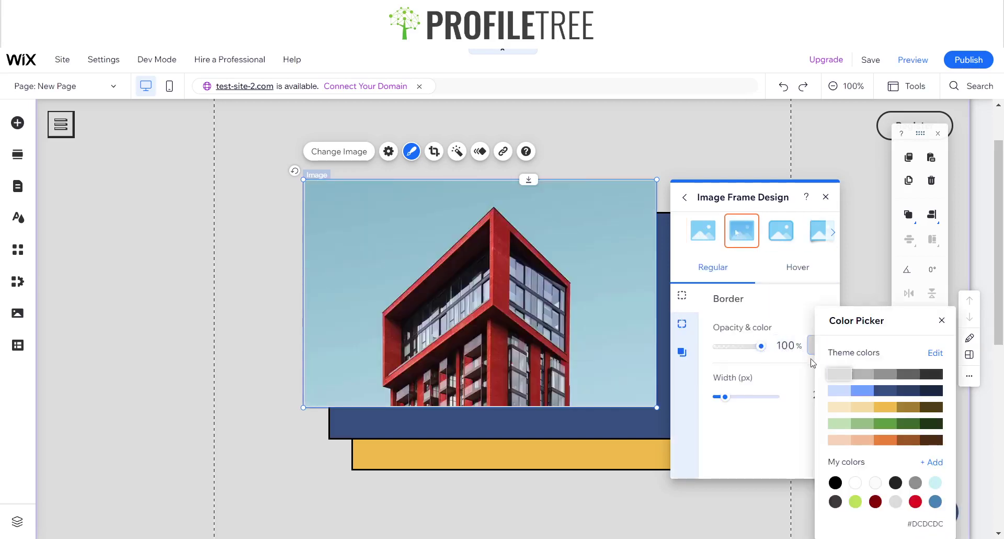
click(835, 482)
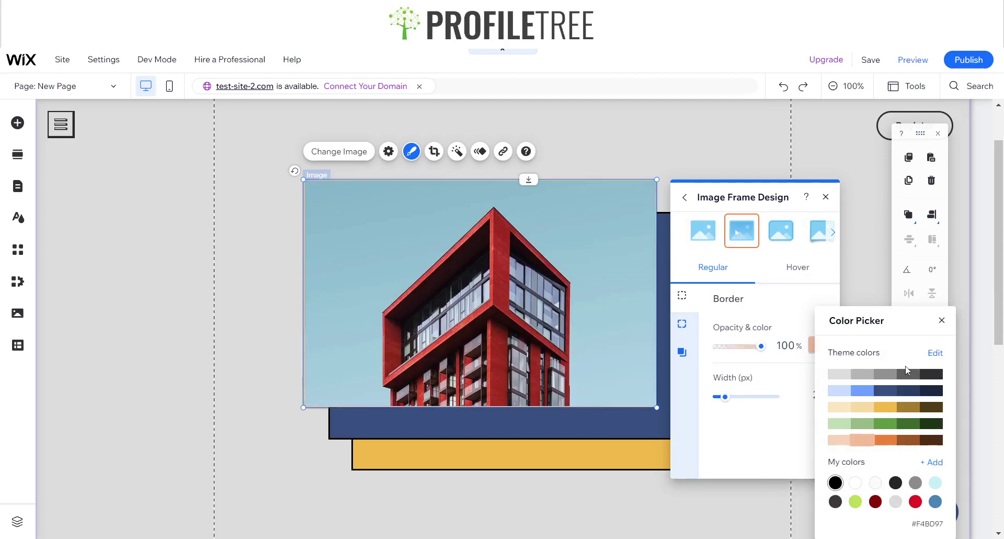
click(941, 323)
click(817, 394)
text(3)
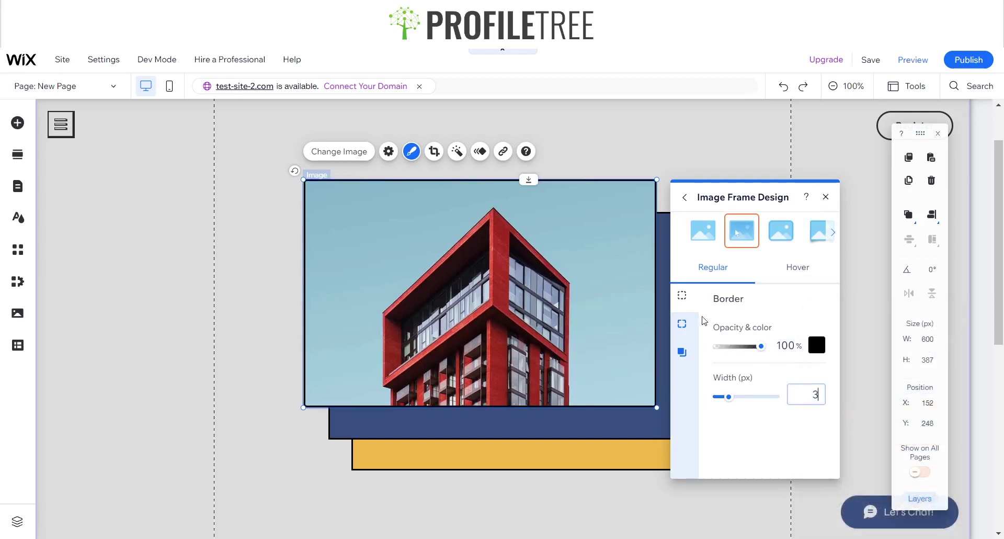
- Set the photo's hover rollover fill to 0% opacity and close the design settings
click(797, 268)
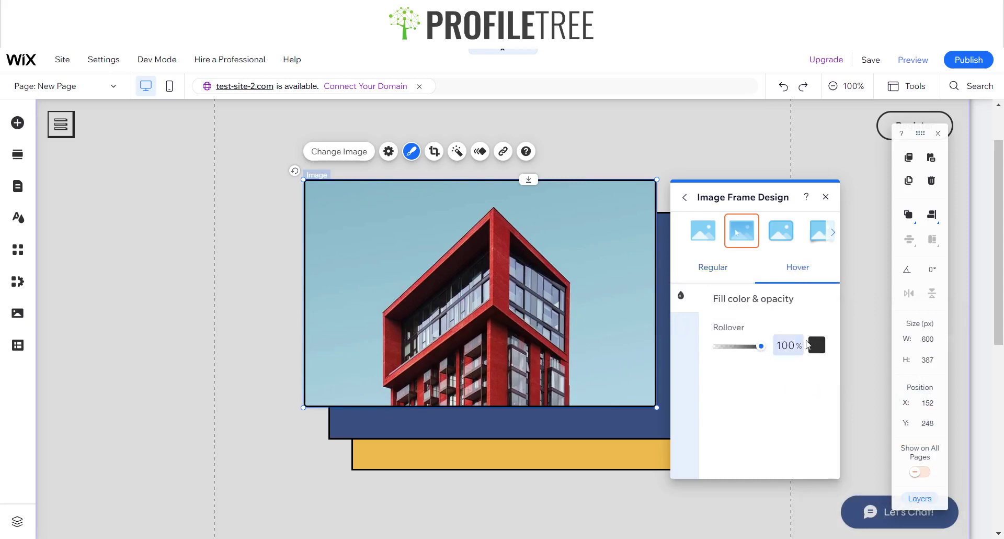
drag(756, 347, 660, 342)
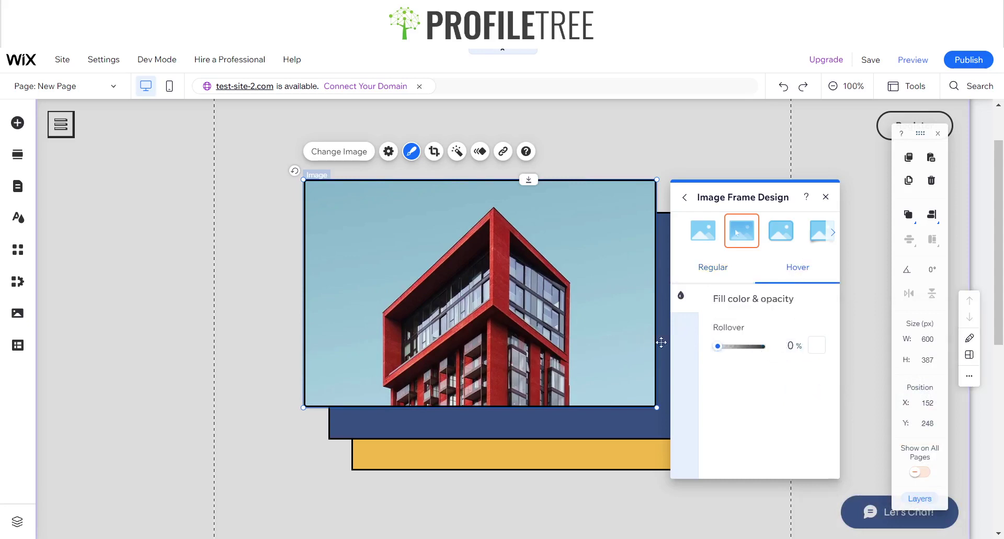
click(825, 197)
click(774, 201)
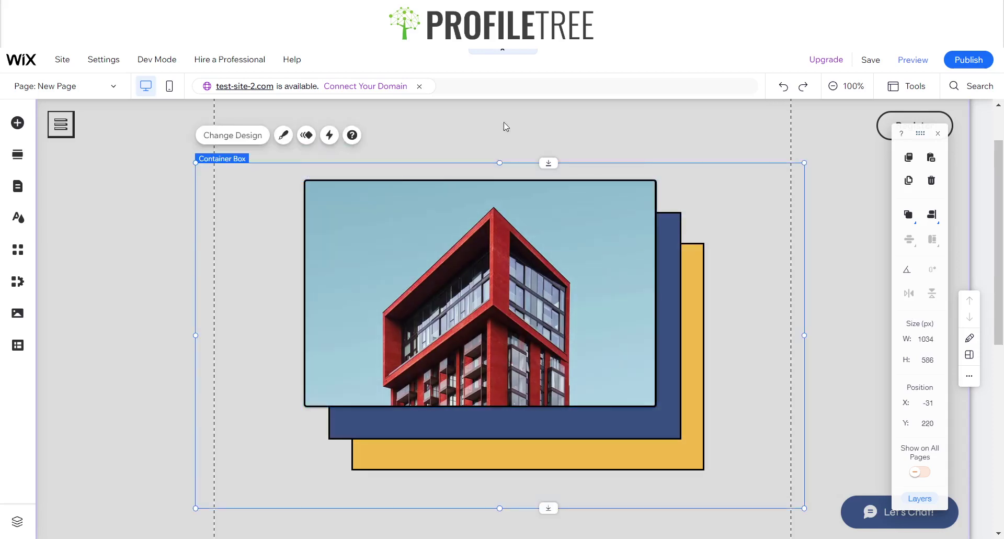
click(913, 60)
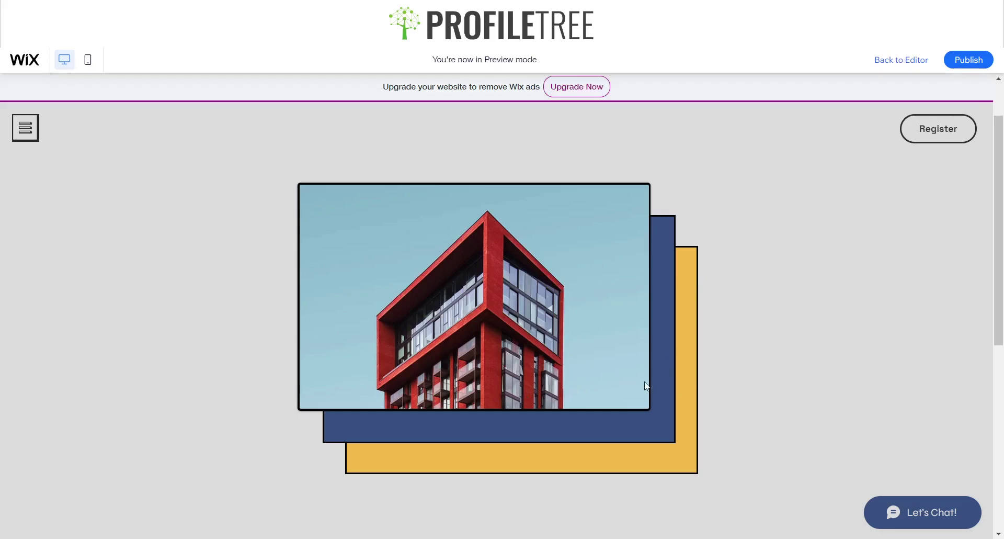
click(902, 60)
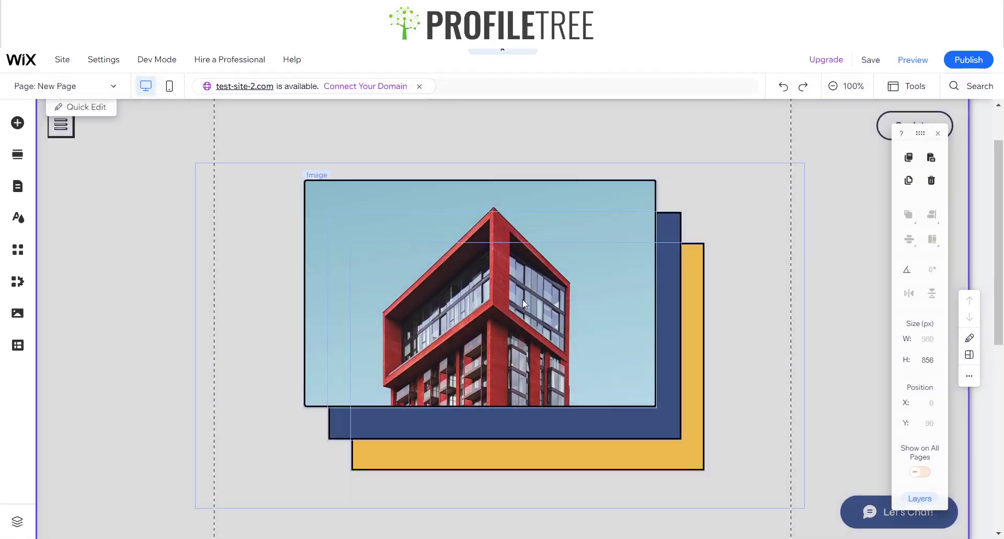
- Set the building photo's frame corner radius to 0px for square corners
click(394, 309)
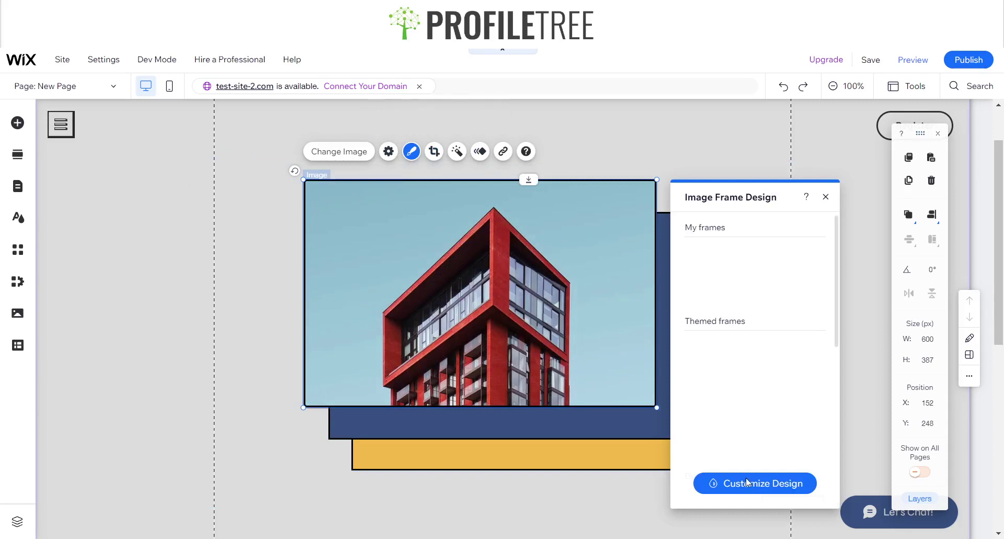
click(746, 481)
click(731, 328)
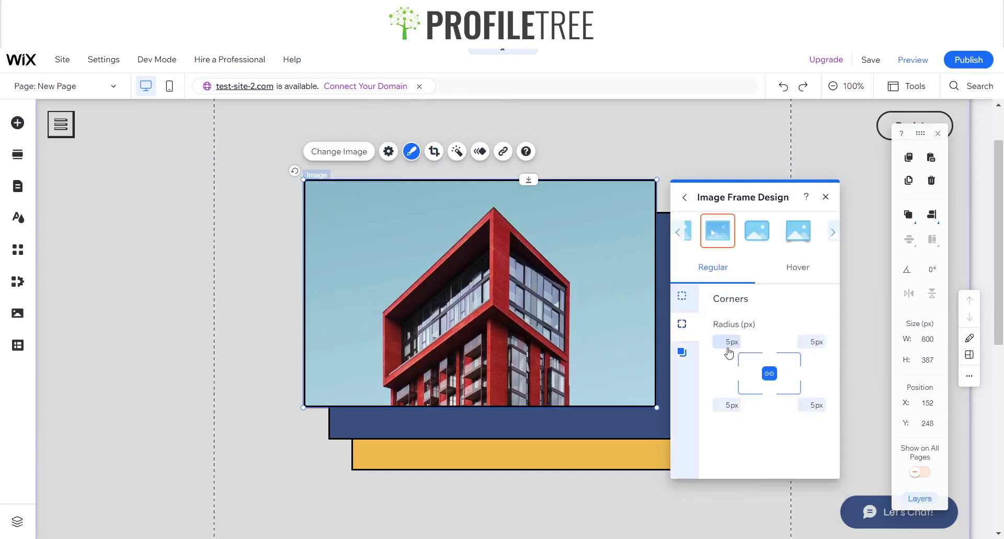
click(728, 343)
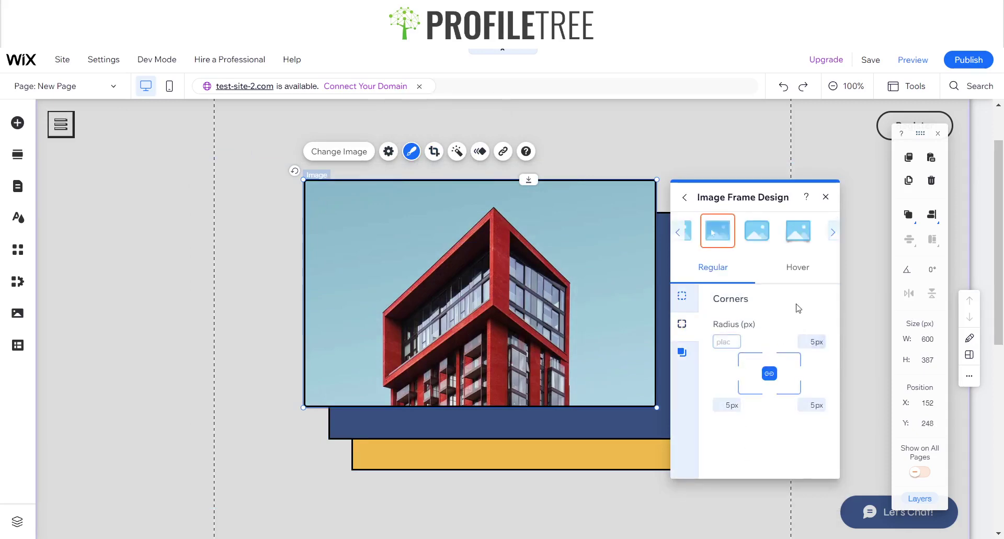
click(791, 269)
click(746, 270)
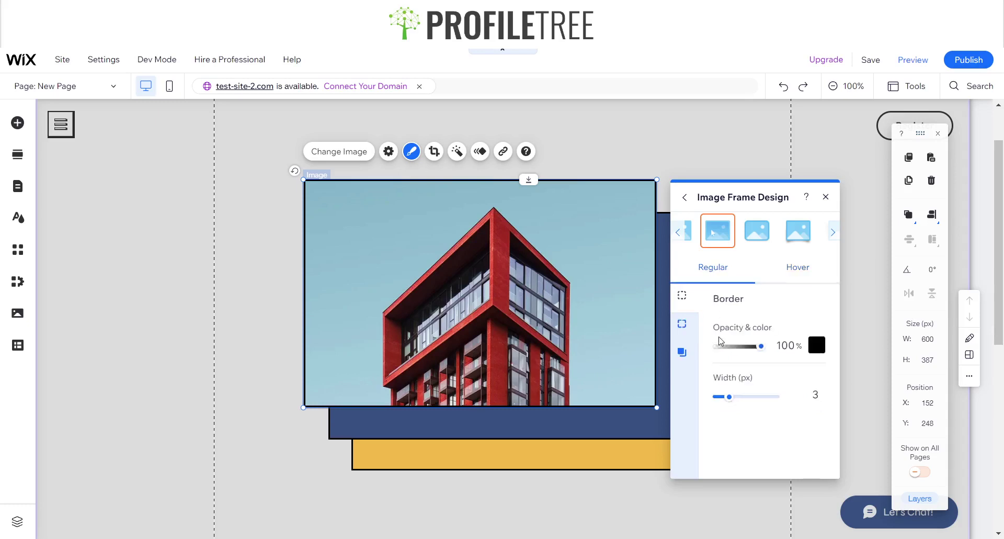
click(682, 324)
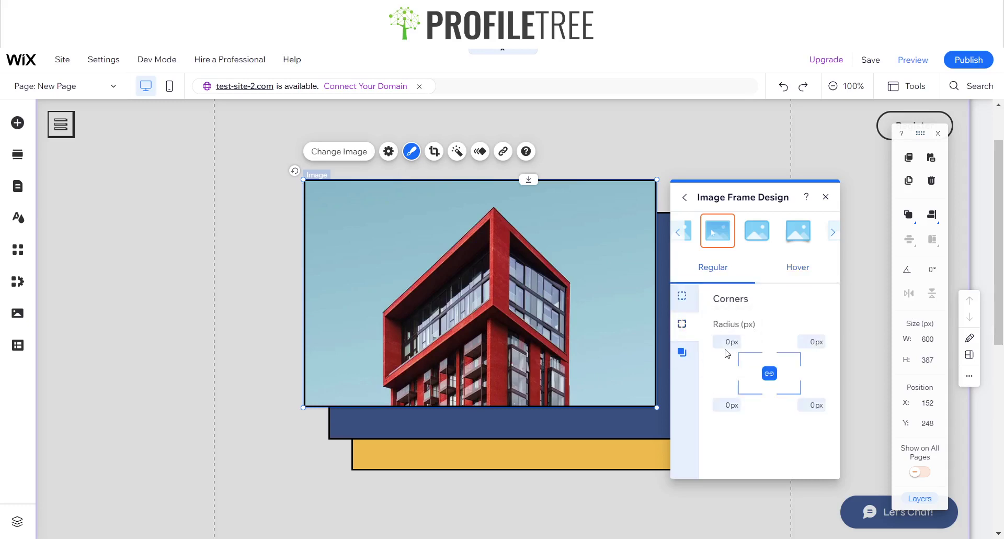
click(826, 197)
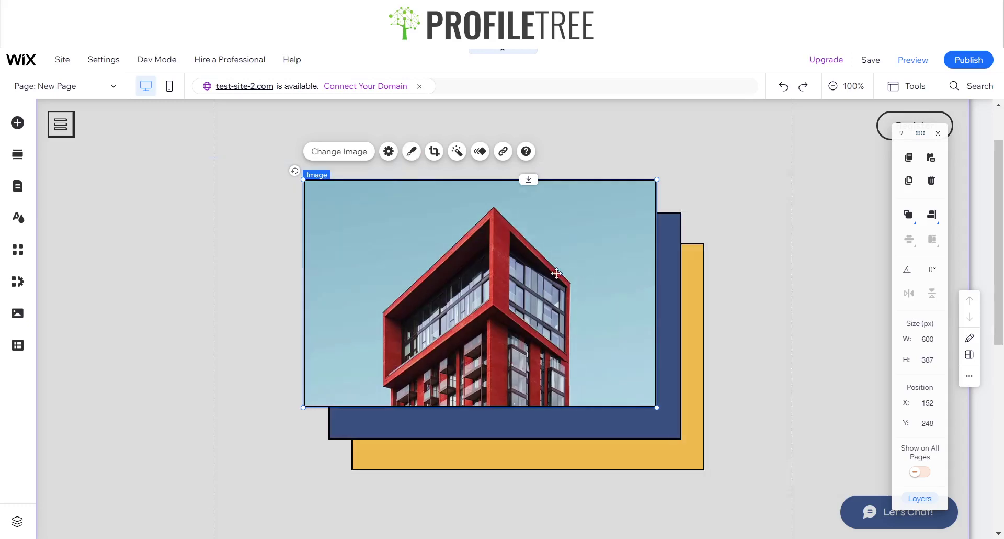
click(712, 183)
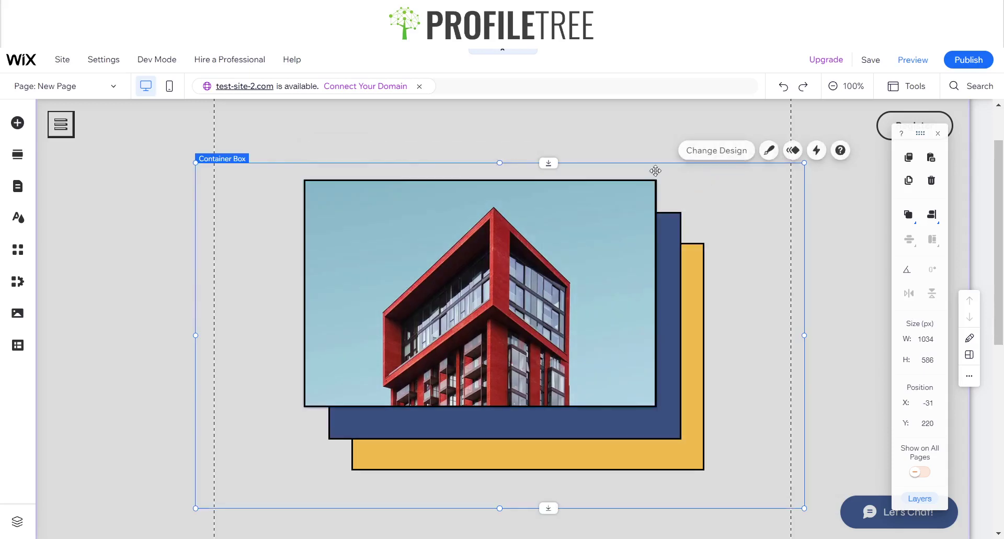
- Check the outer container's fill, keeping its background at 0% opacity, and return to its presets
click(396, 154)
click(362, 163)
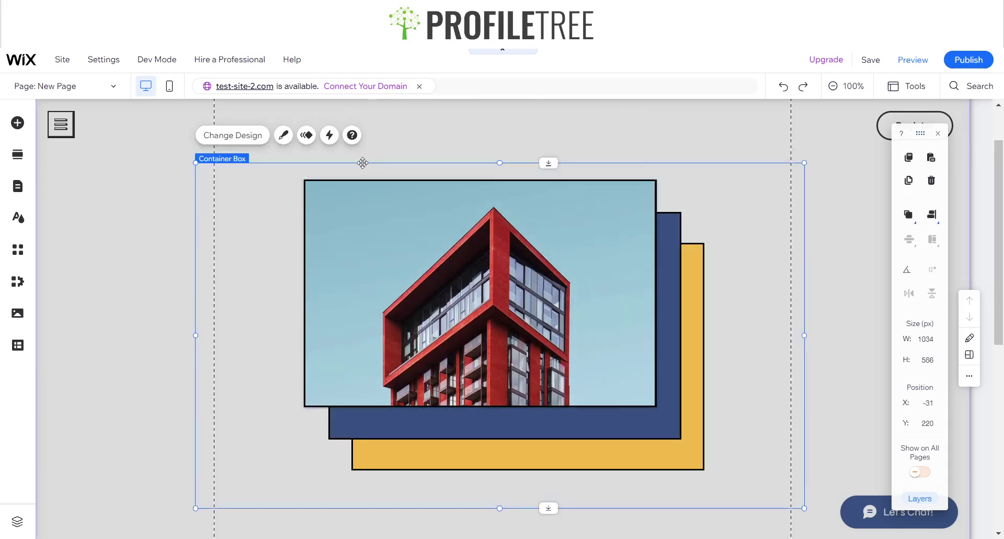
click(283, 135)
click(834, 463)
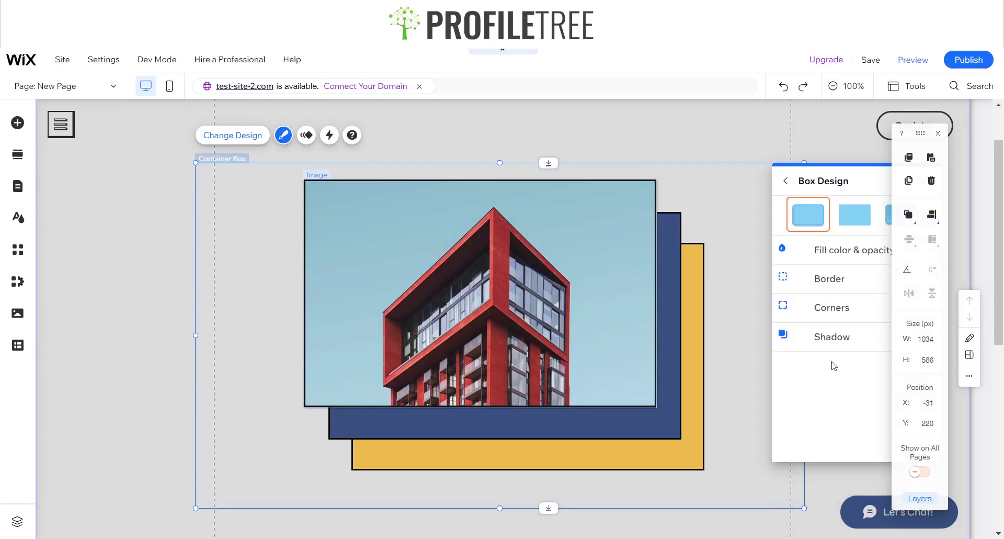
click(823, 263)
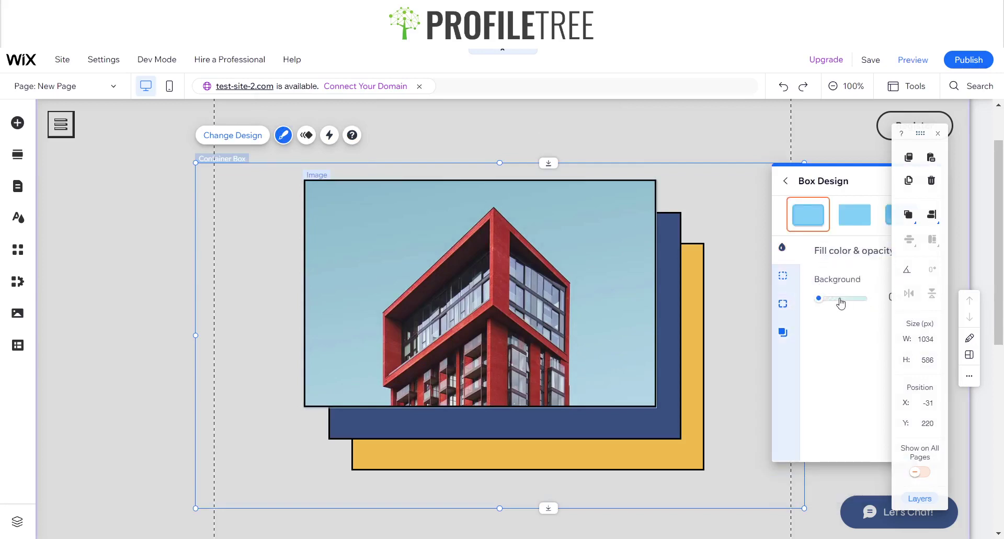
drag(870, 303, 816, 306)
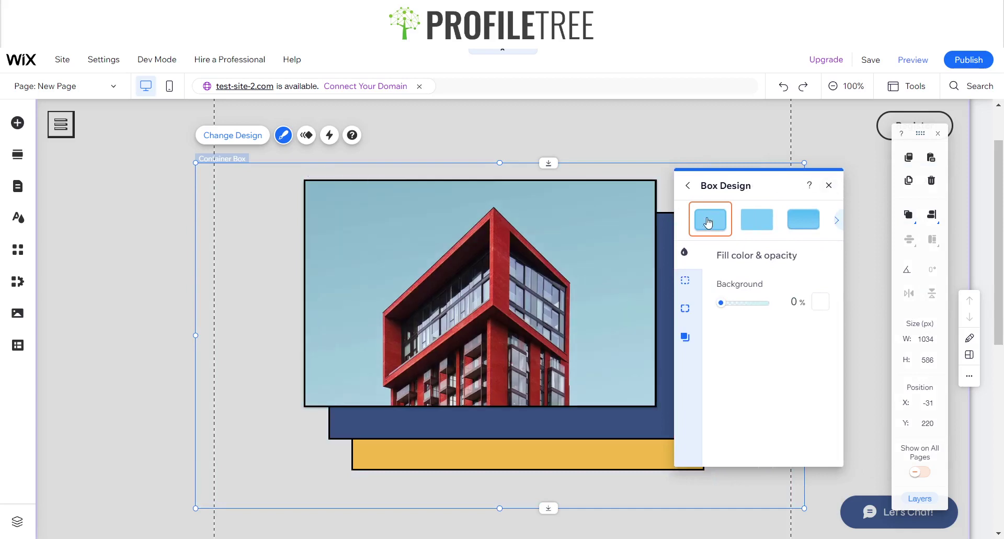
click(688, 185)
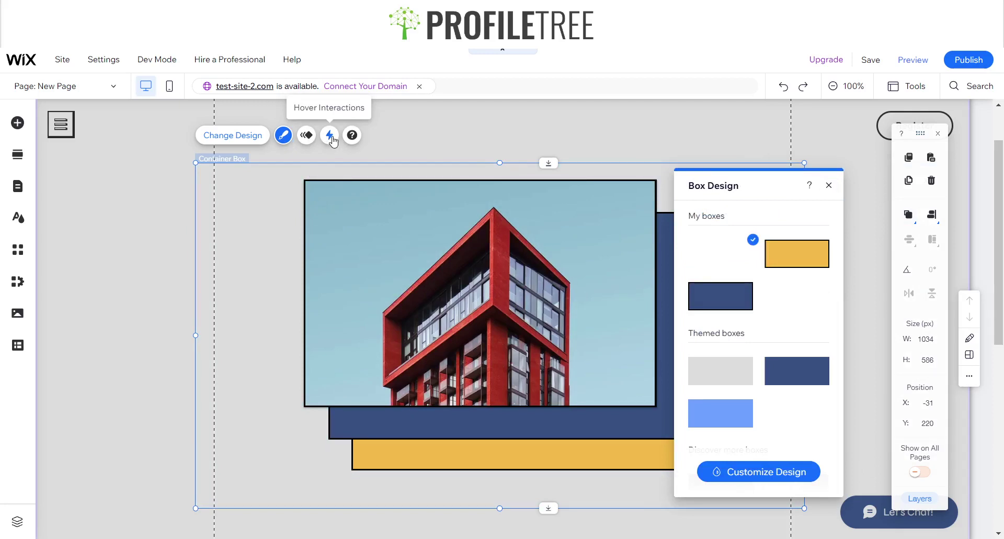
click(330, 135)
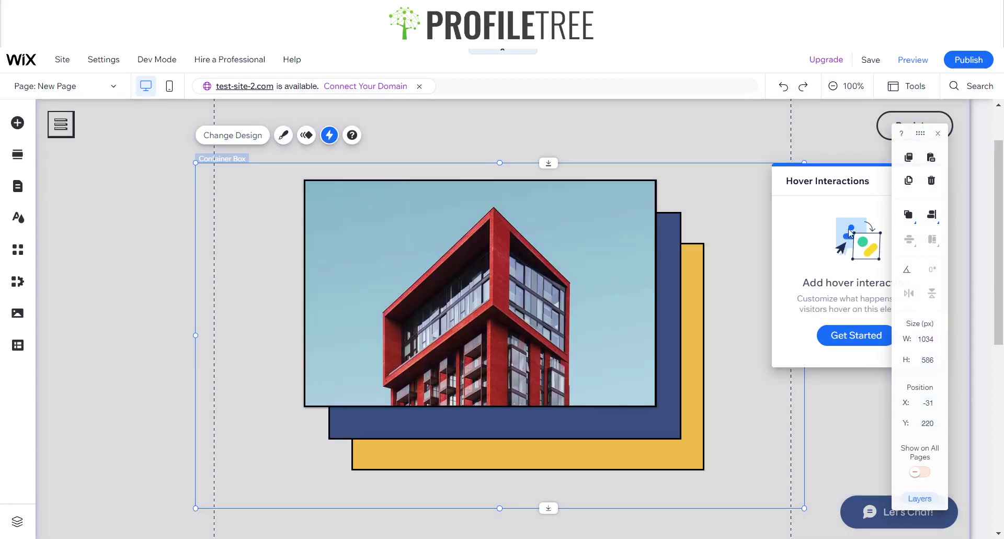
drag(793, 179, 478, 164)
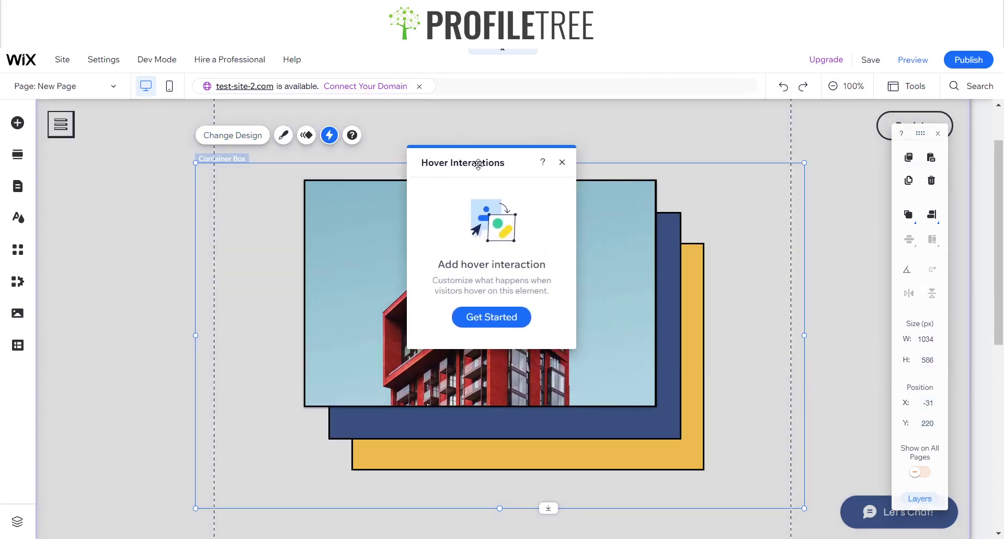
click(508, 317)
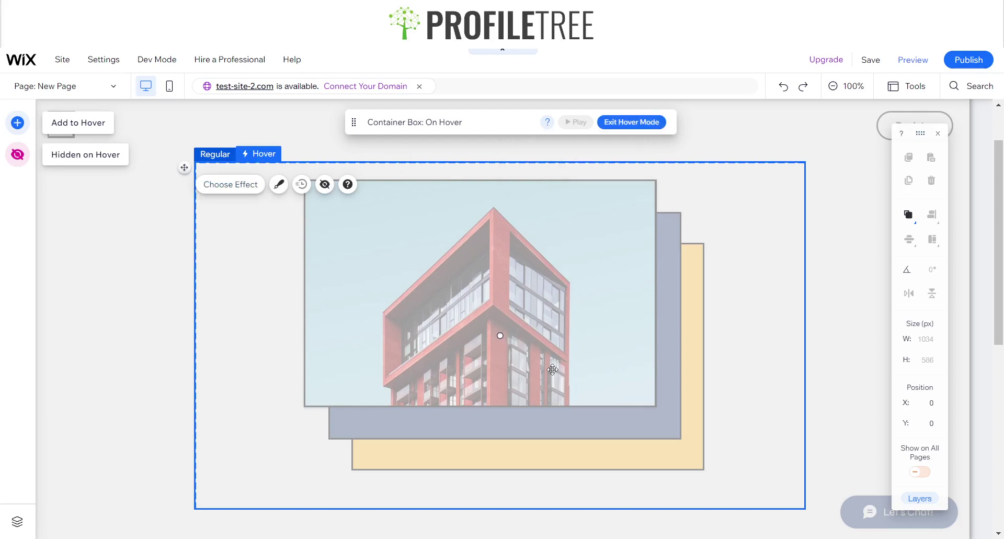
click(477, 406)
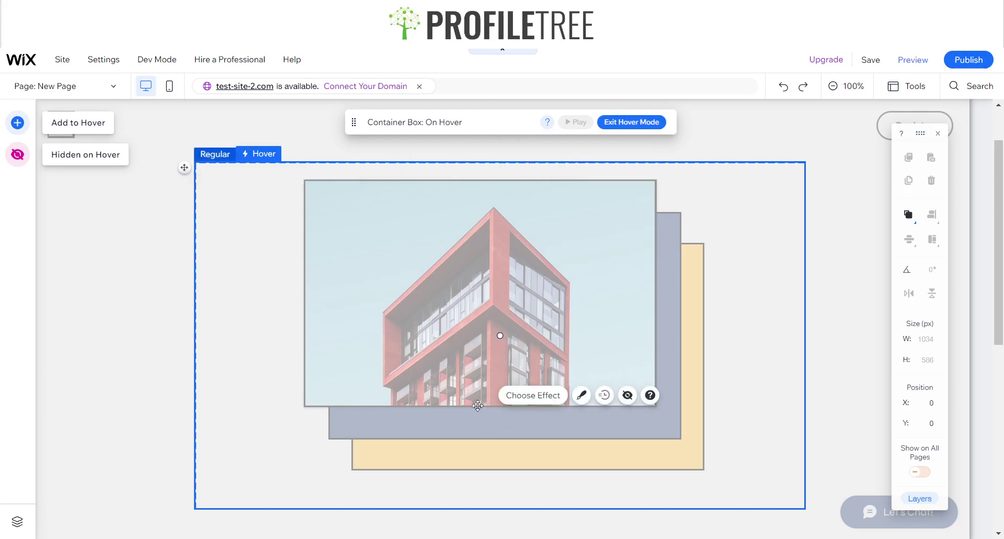
click(214, 154)
click(643, 464)
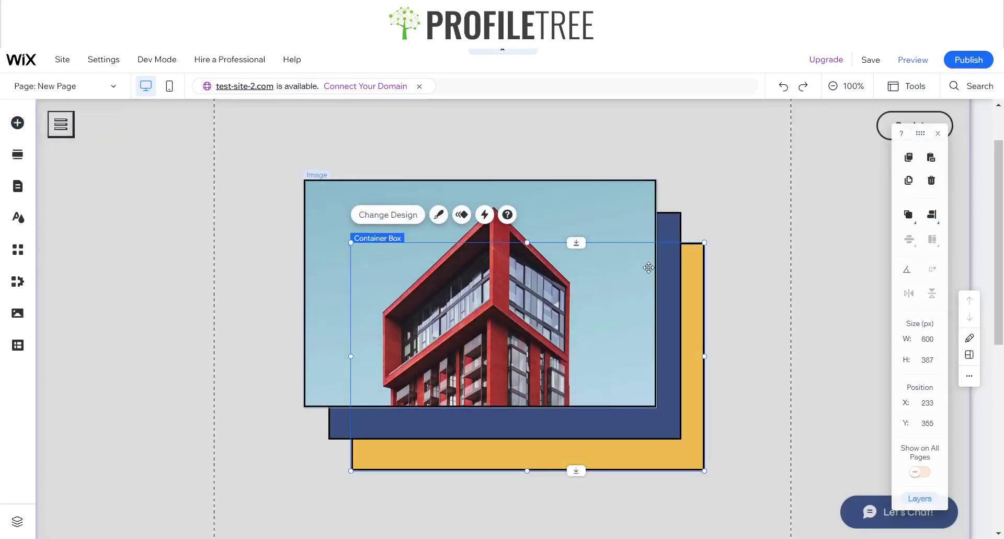
- Make the yellow box's container slide 24 px left and 36 px up on hover, and preview it
click(260, 245)
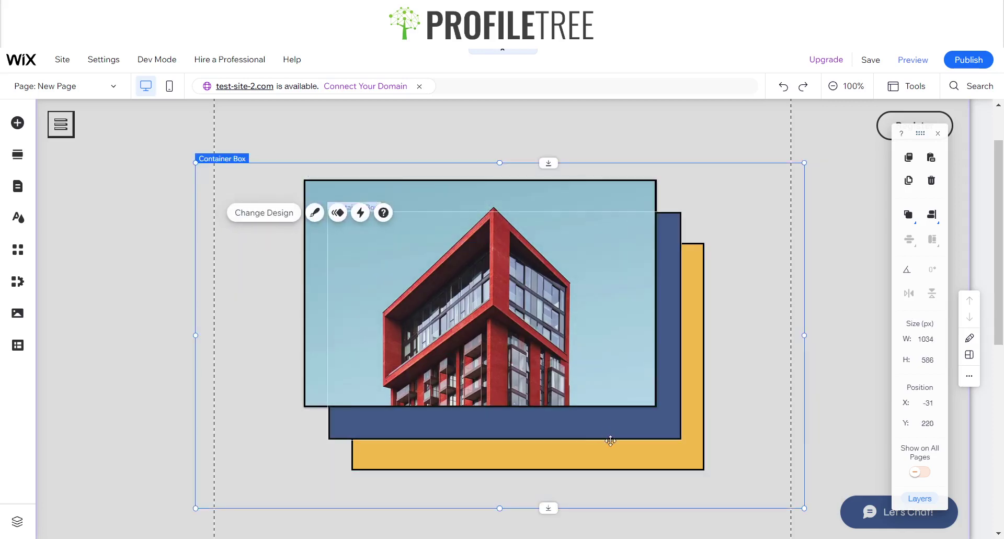
click(379, 245)
click(283, 325)
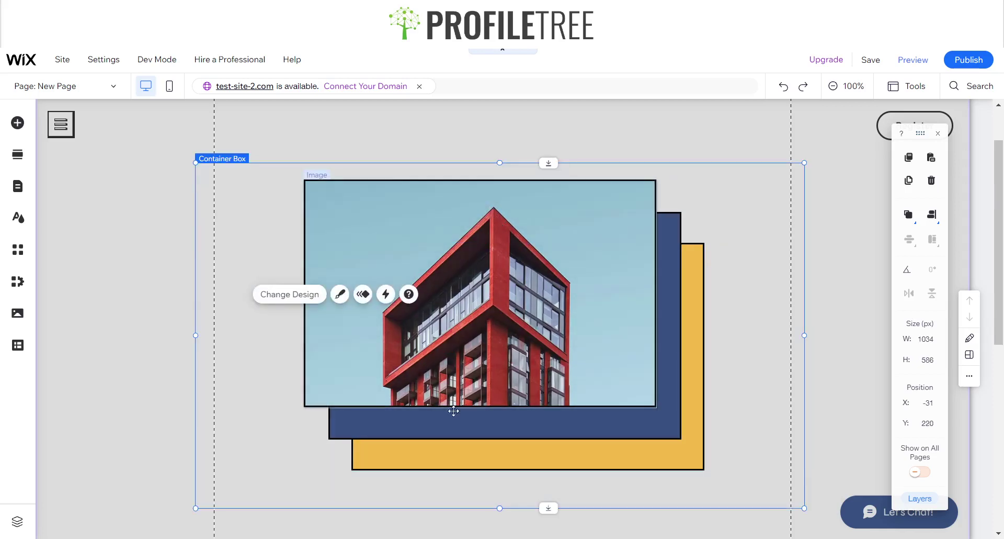
click(453, 413)
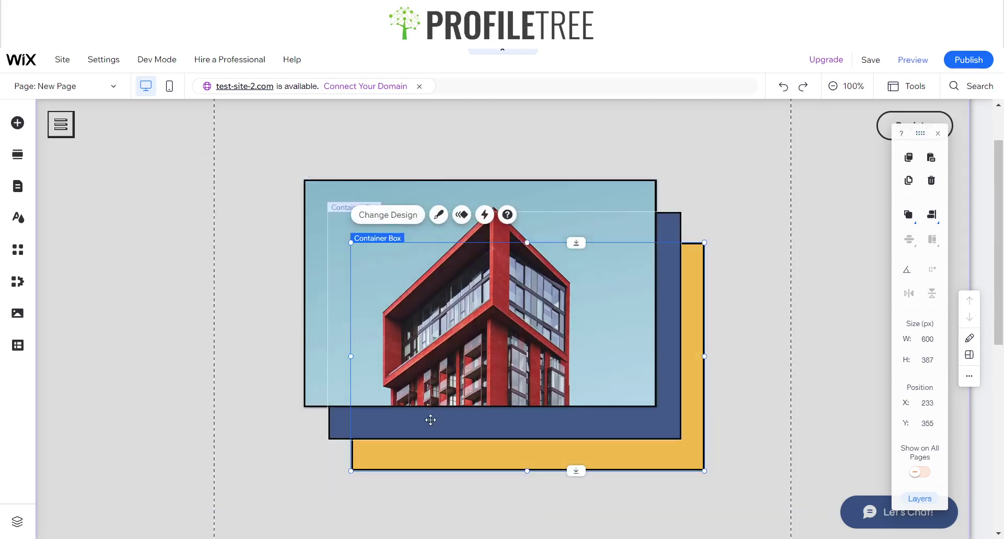
click(484, 214)
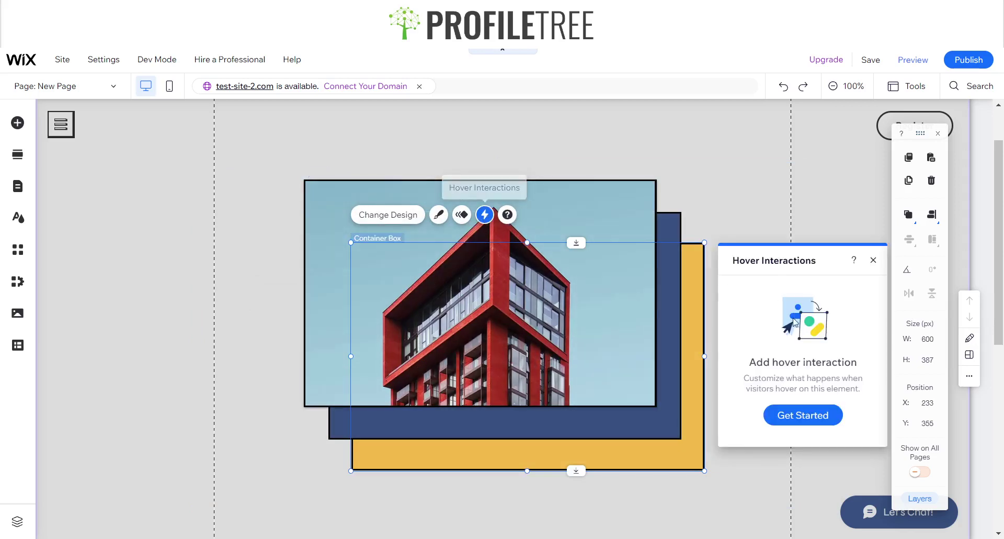
click(803, 414)
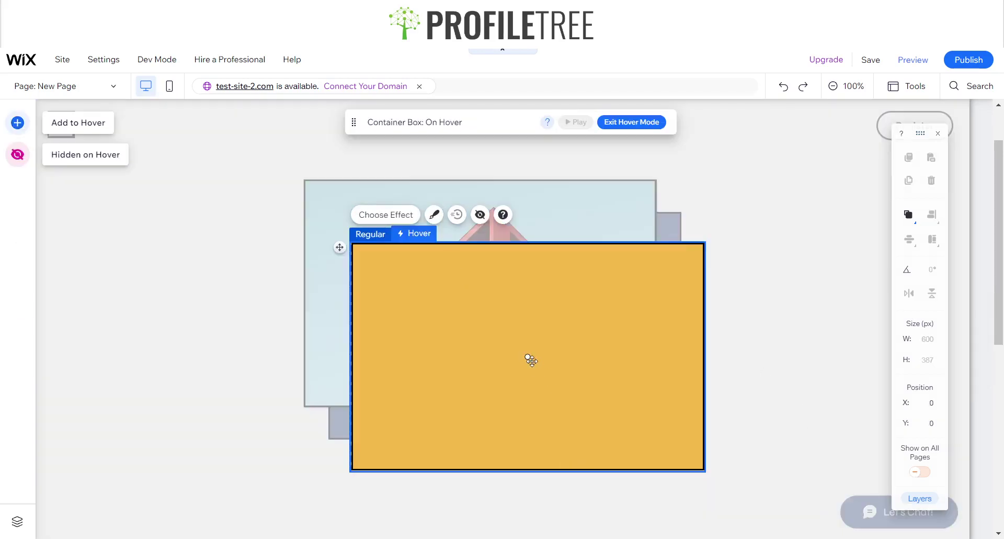
drag(528, 357, 515, 336)
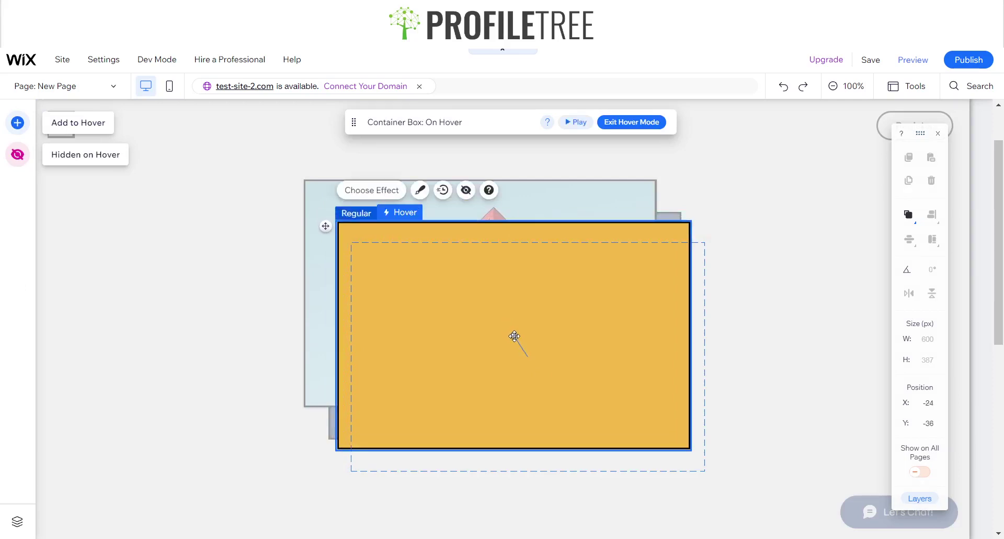
click(584, 127)
click(250, 349)
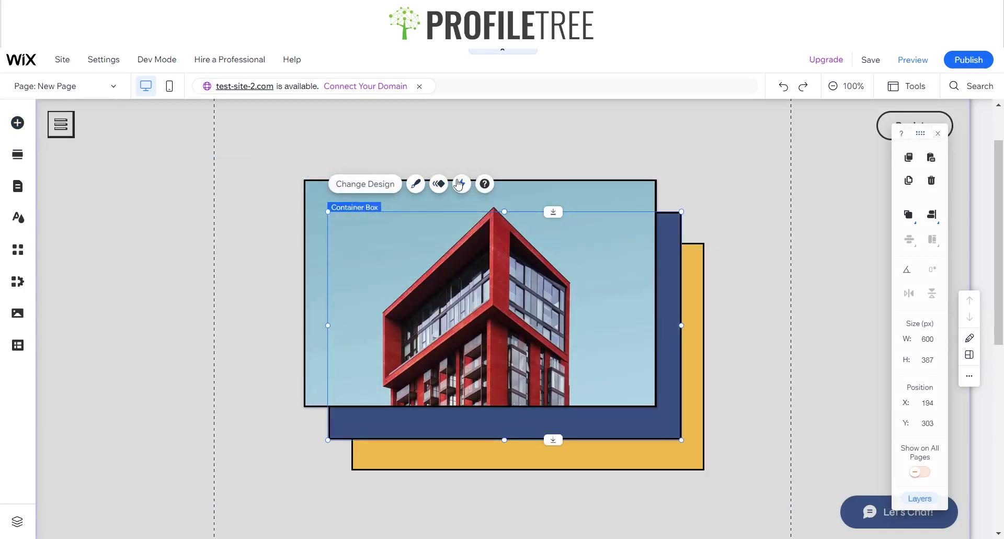
click(459, 183)
- Make the navy box shift 24 px left and 40 px up on hover, and preview it
click(745, 386)
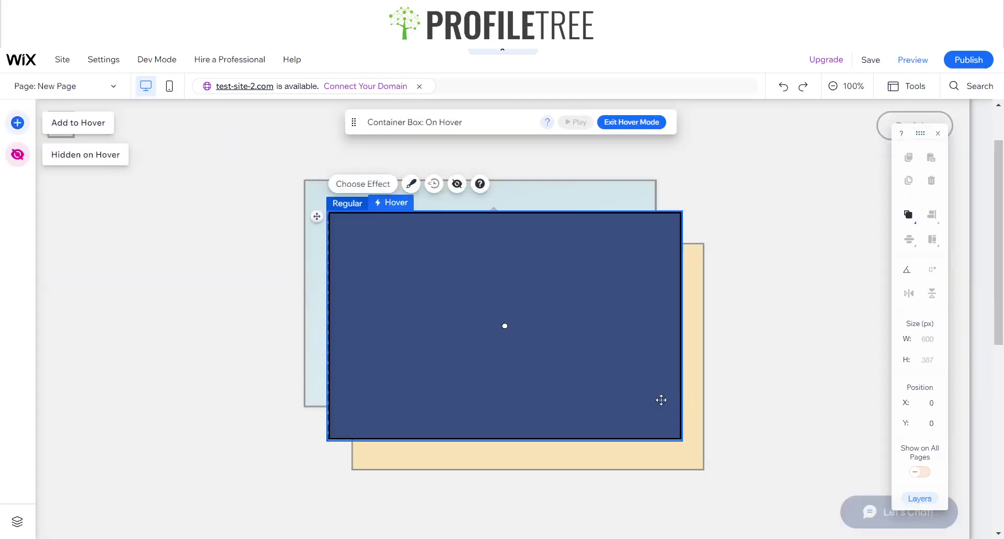
drag(598, 419, 584, 395)
click(581, 129)
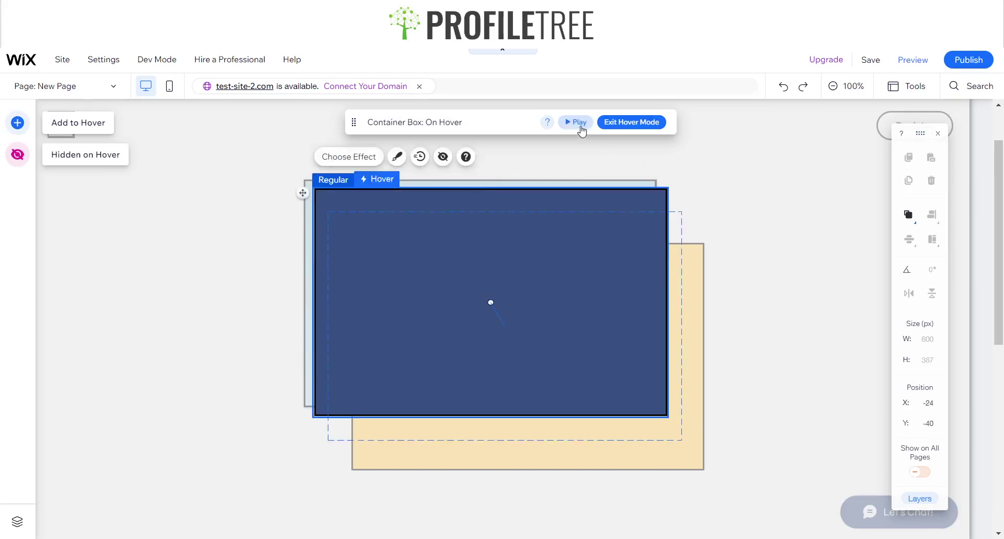
click(581, 128)
click(580, 127)
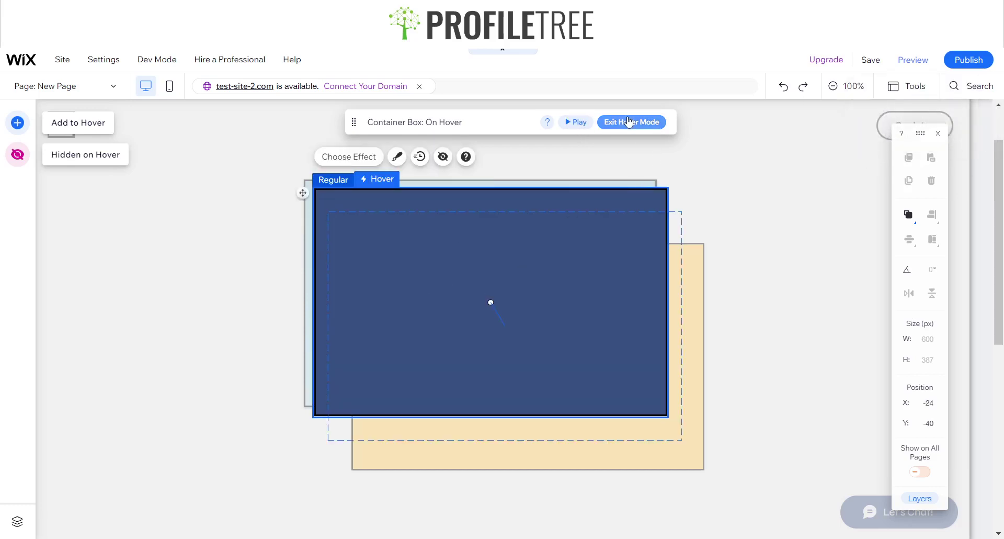
click(655, 123)
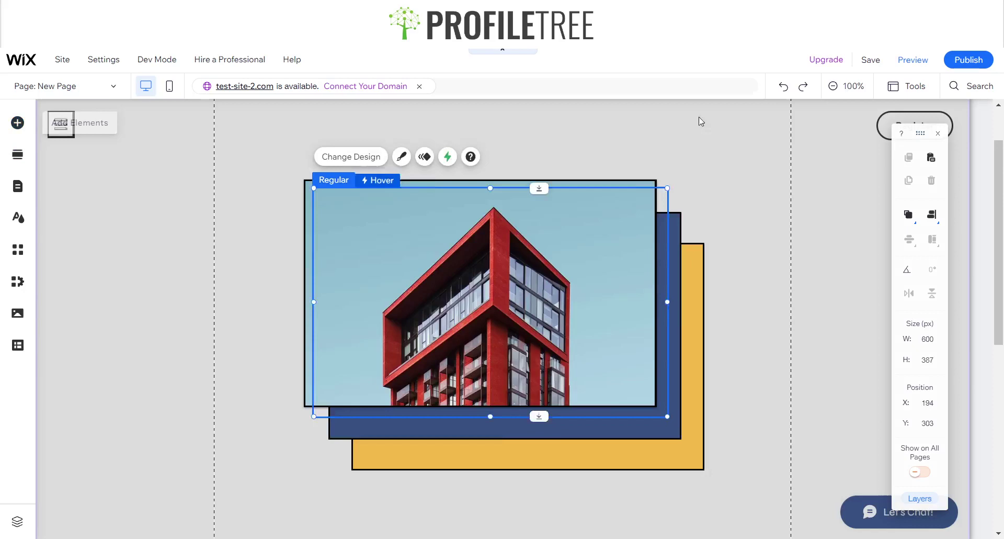
click(911, 60)
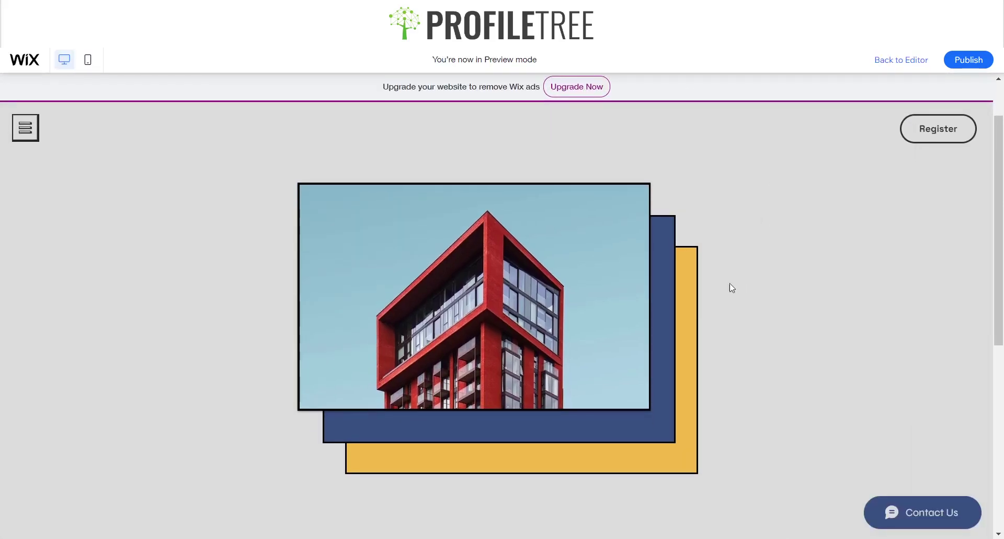
mouse_move(660, 281)
click(879, 60)
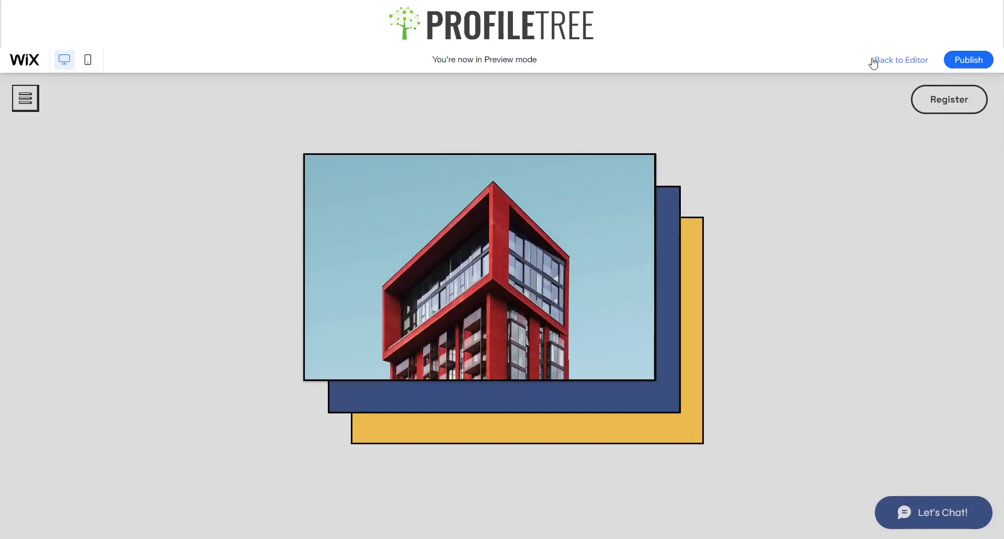
click(870, 60)
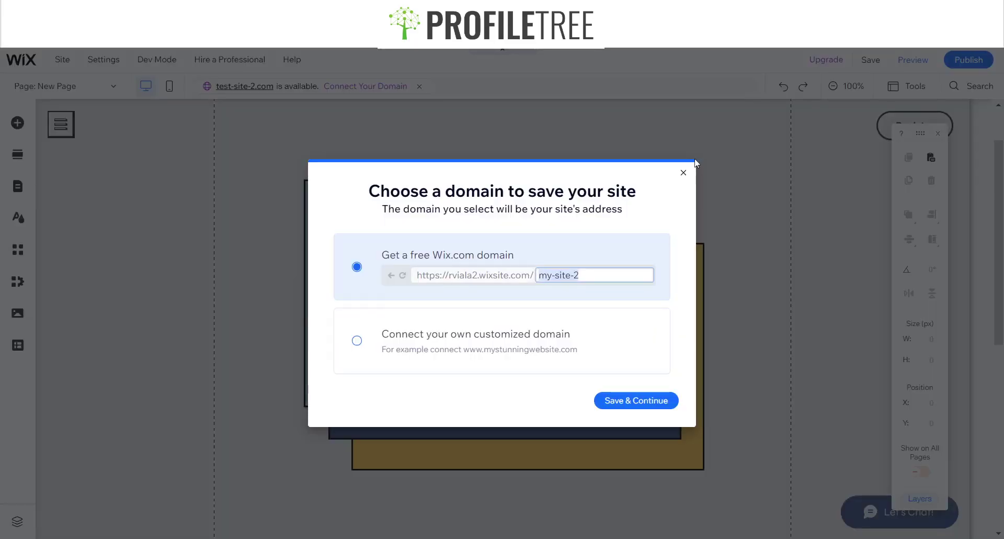
click(683, 173)
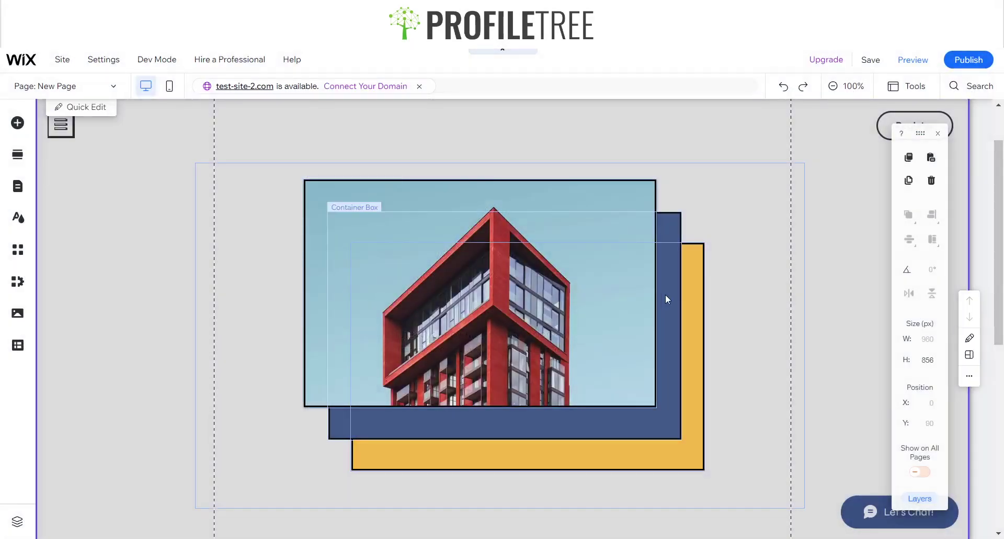
click(665, 295)
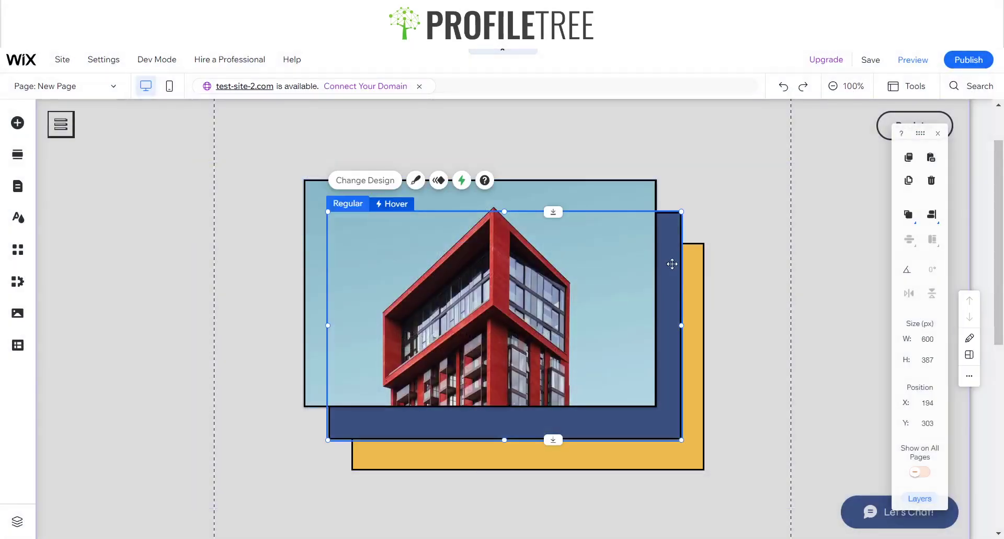
click(711, 198)
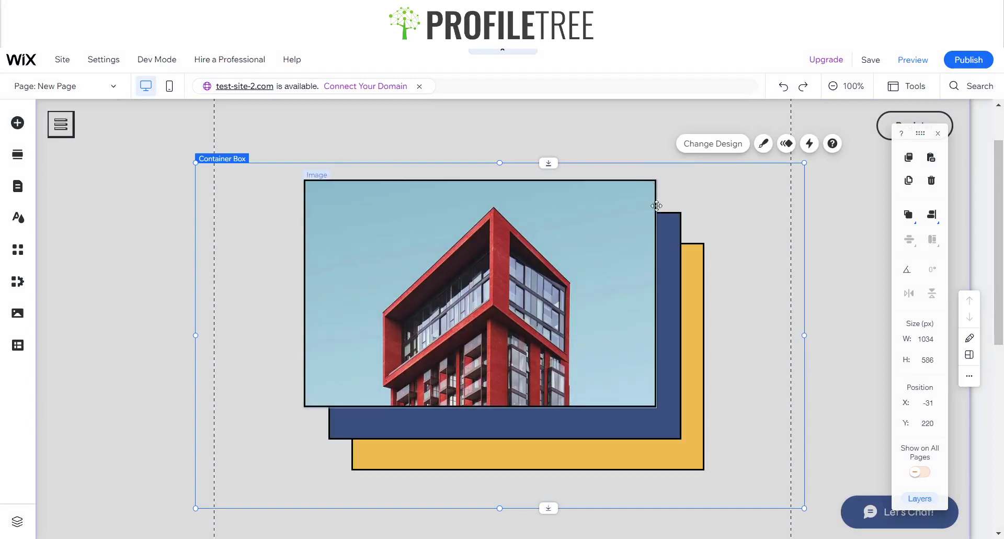
click(809, 144)
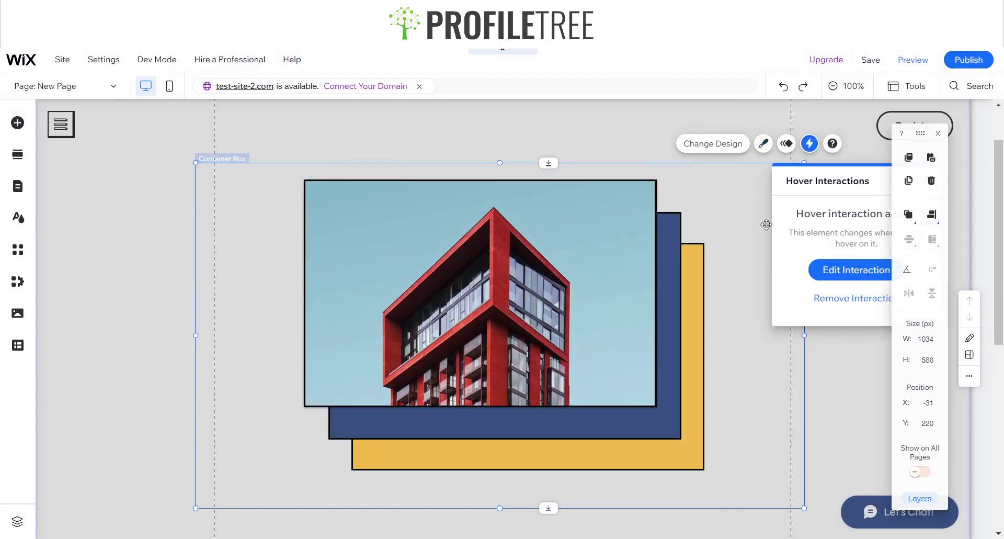
click(820, 269)
click(670, 320)
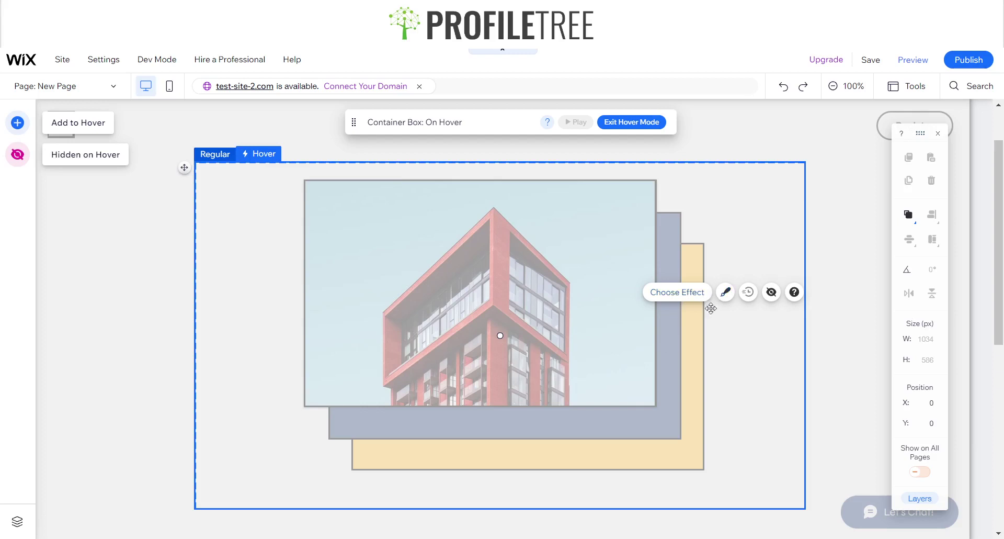
click(666, 361)
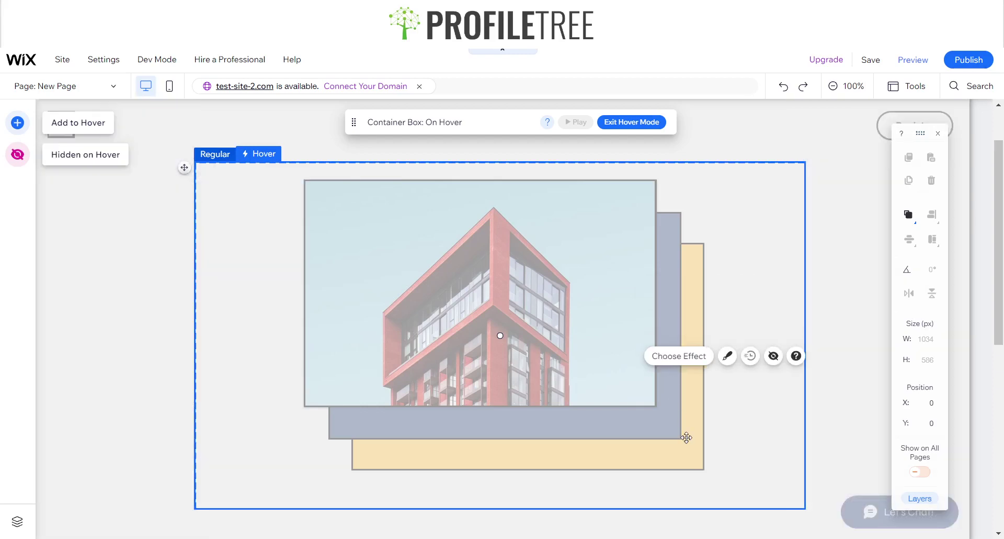
click(687, 438)
click(683, 428)
click(684, 358)
click(691, 427)
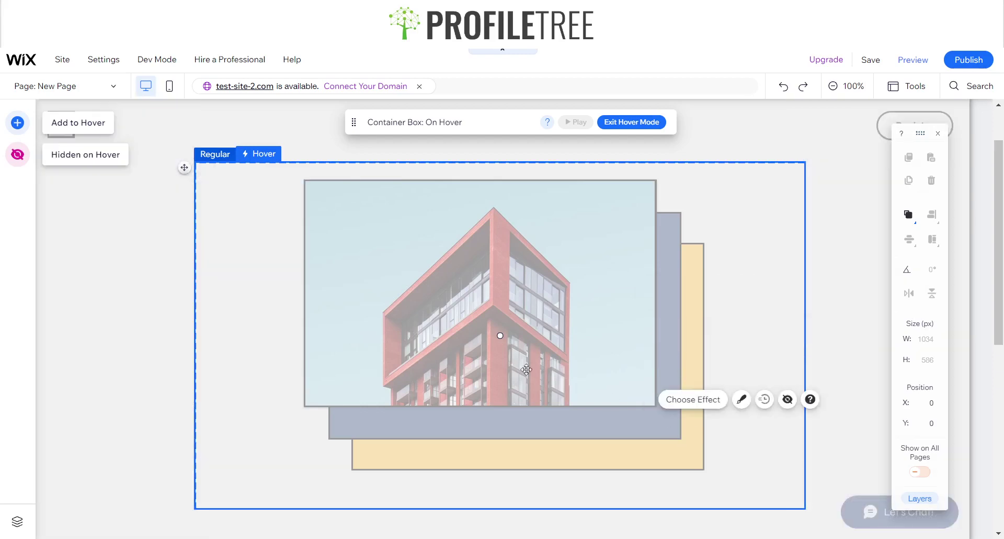
key(Escape)
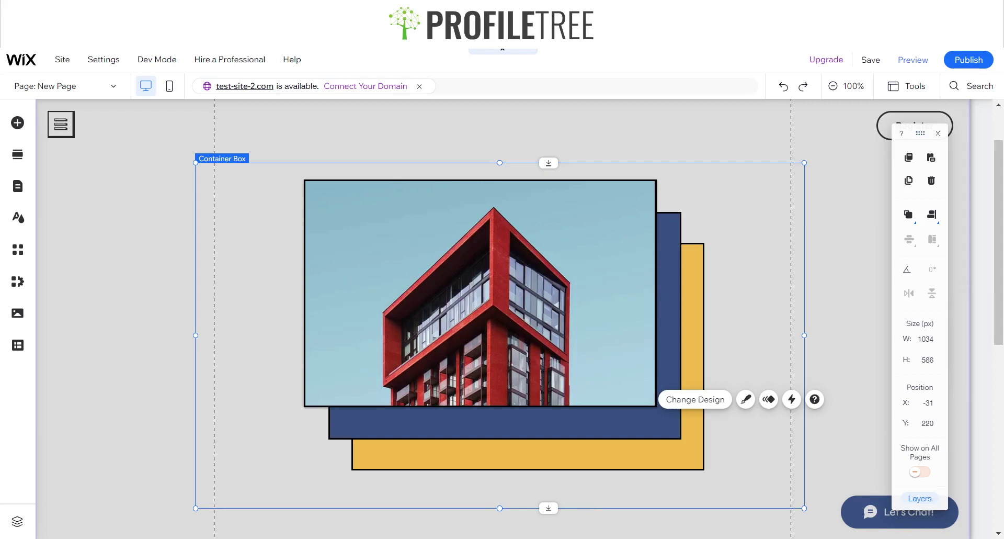
key(Escape)
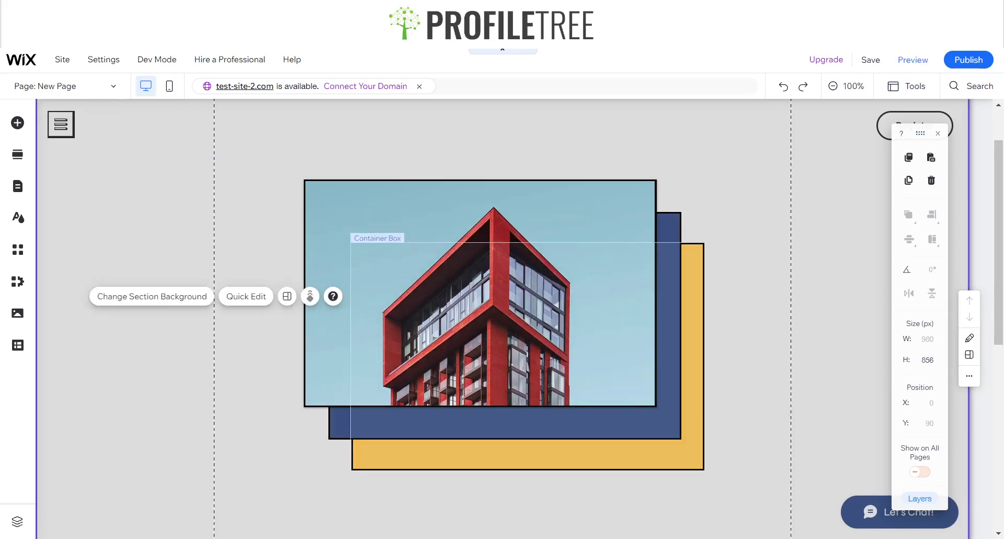
- Group the navy and yellow boxes together
click(657, 421)
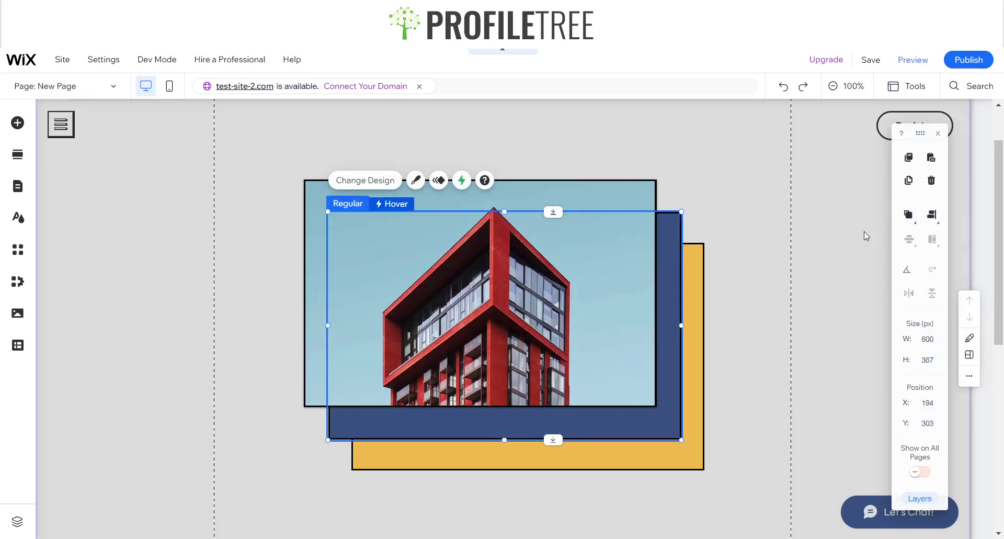
click(462, 179)
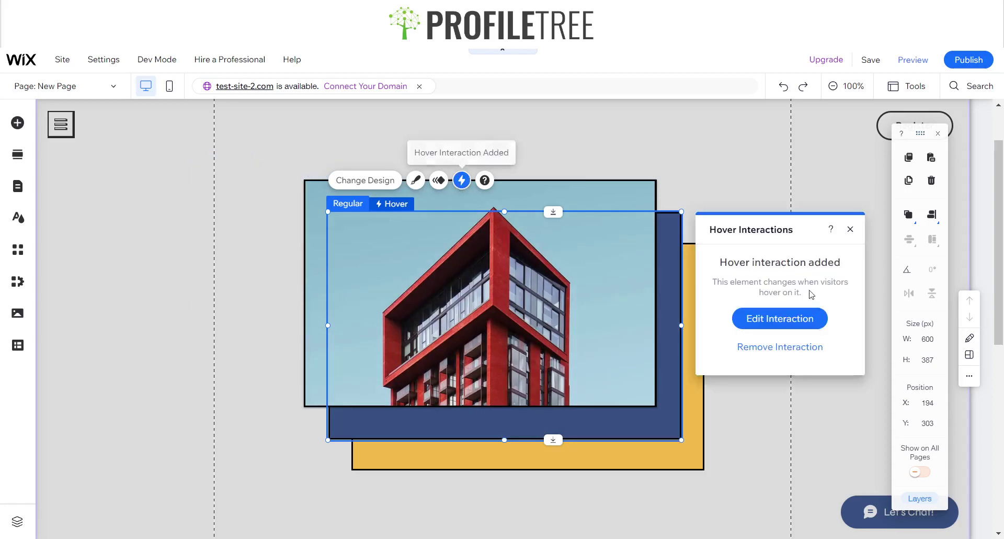
click(851, 230)
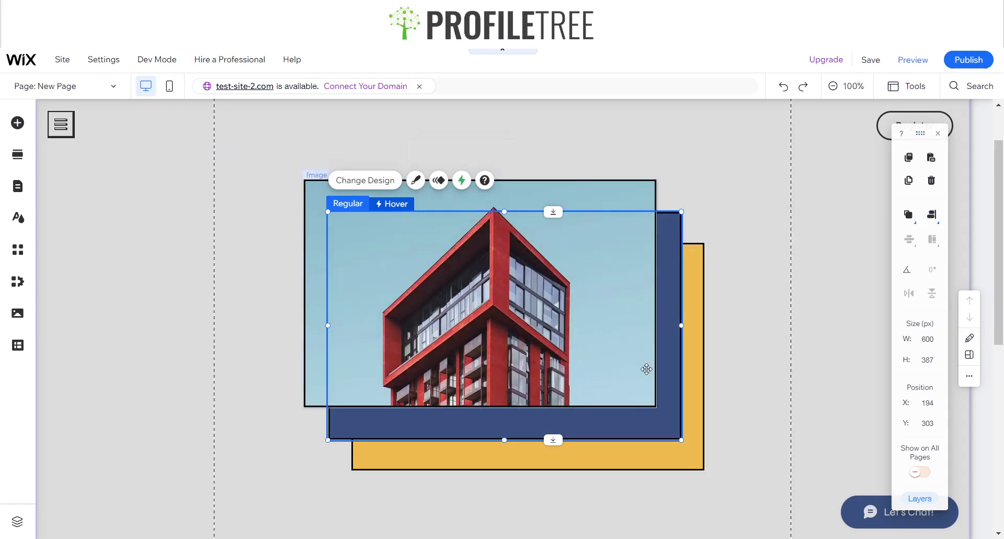
shift+click(690, 456)
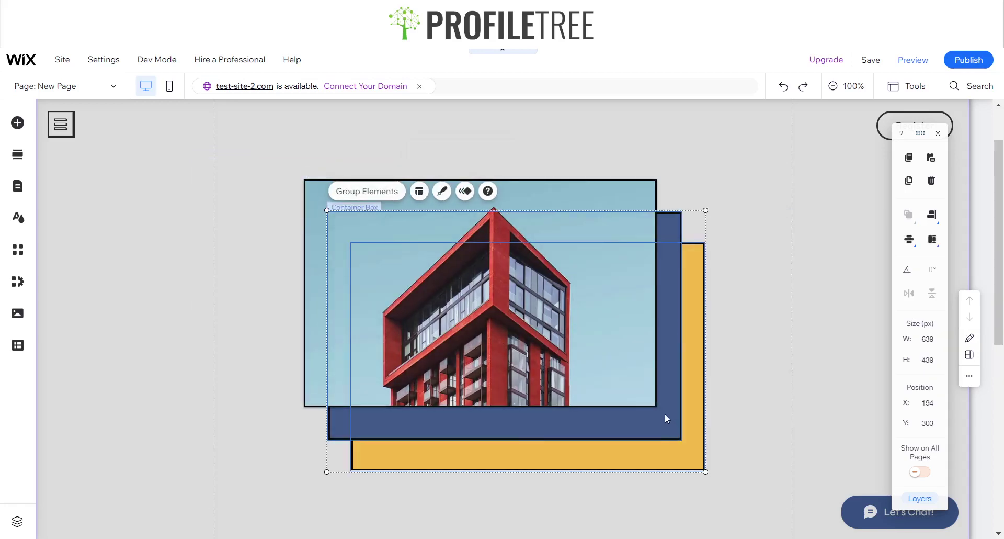
click(383, 192)
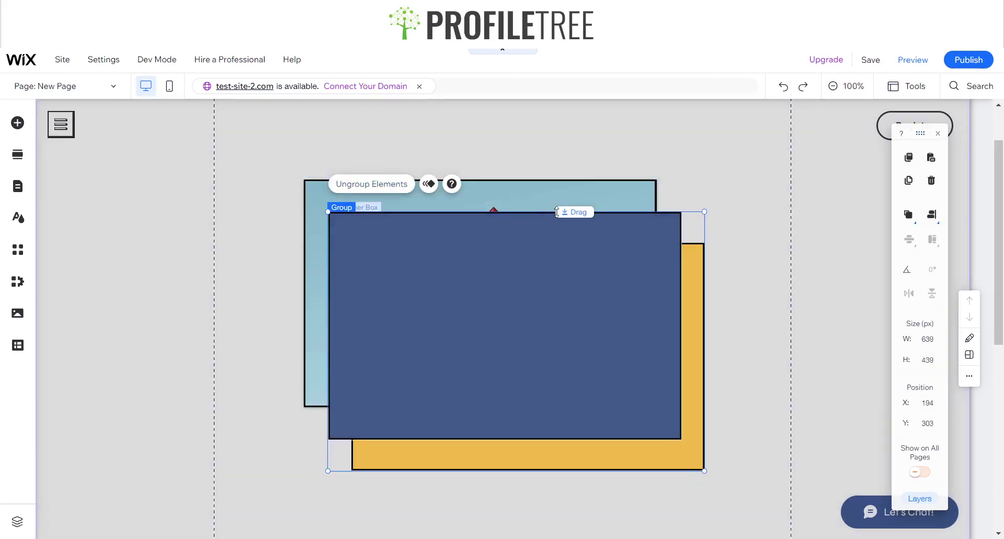
- Ungroup the navy and yellow boxes and undo to put the photo back on top
click(711, 226)
click(674, 281)
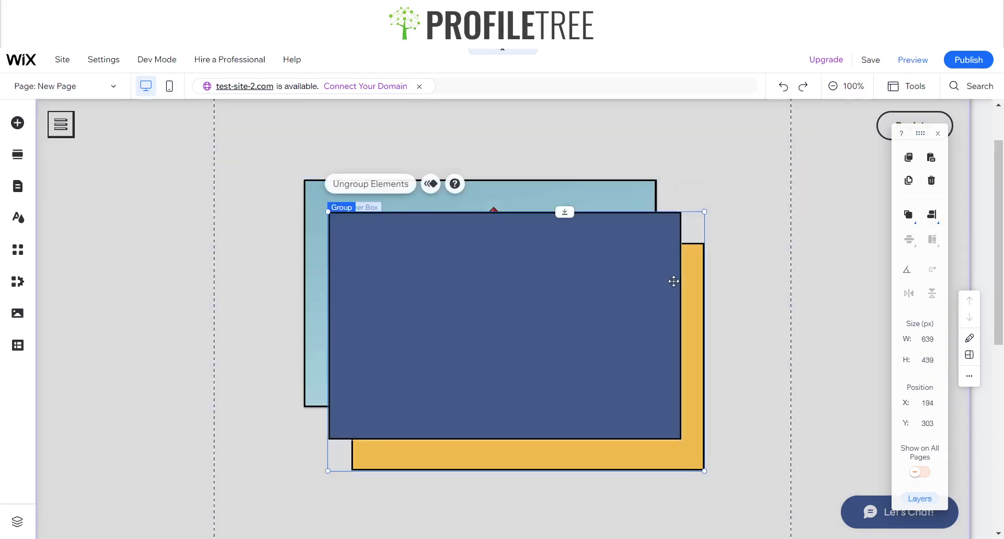
click(706, 191)
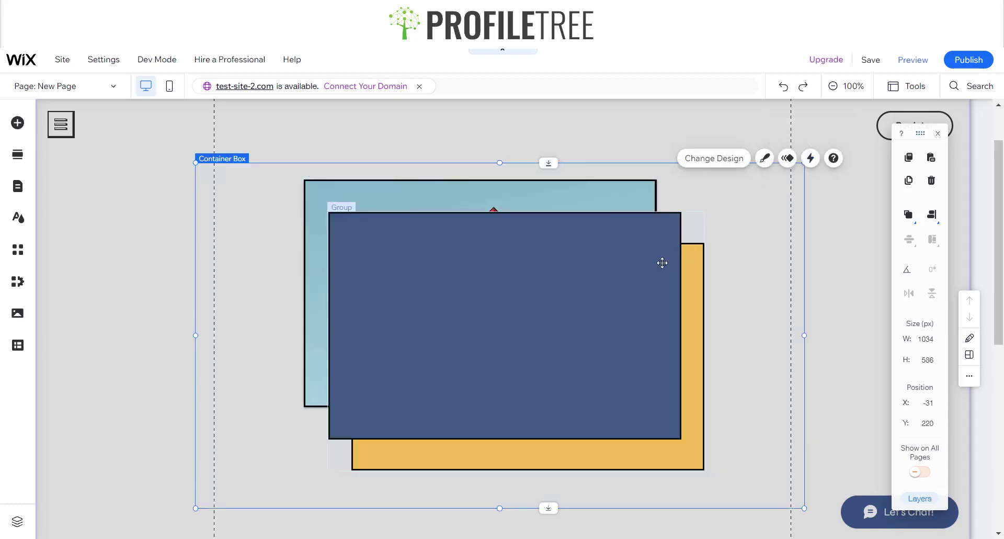
click(661, 262)
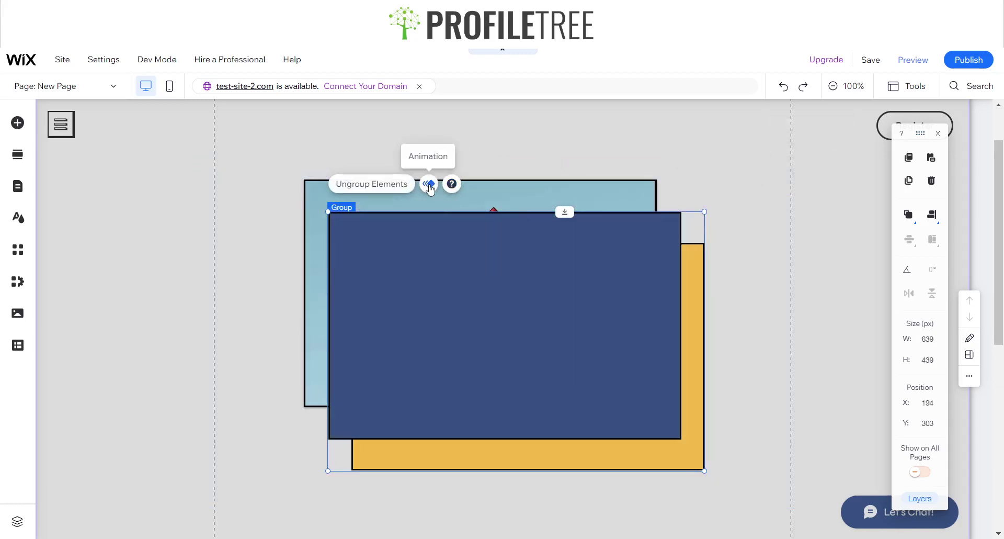
click(594, 226)
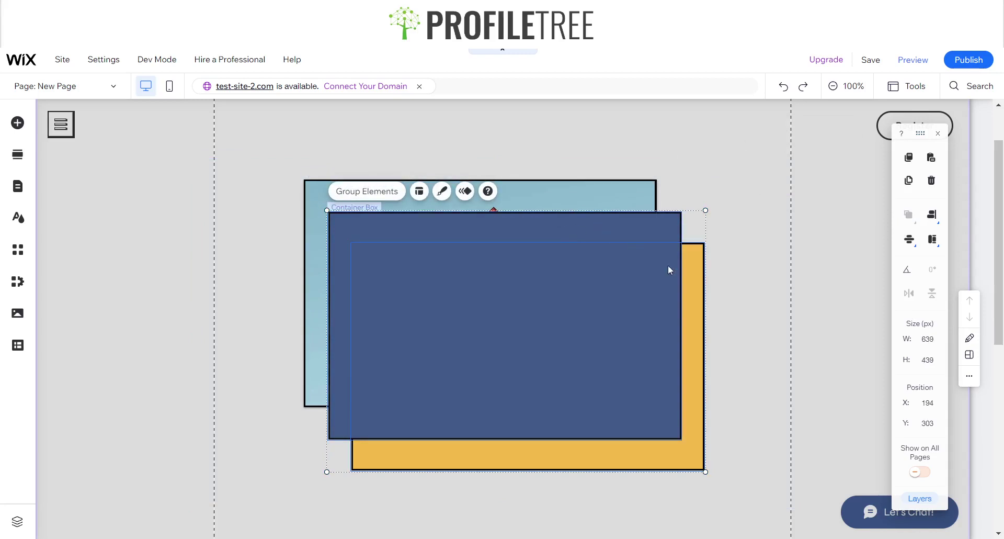
click(588, 190)
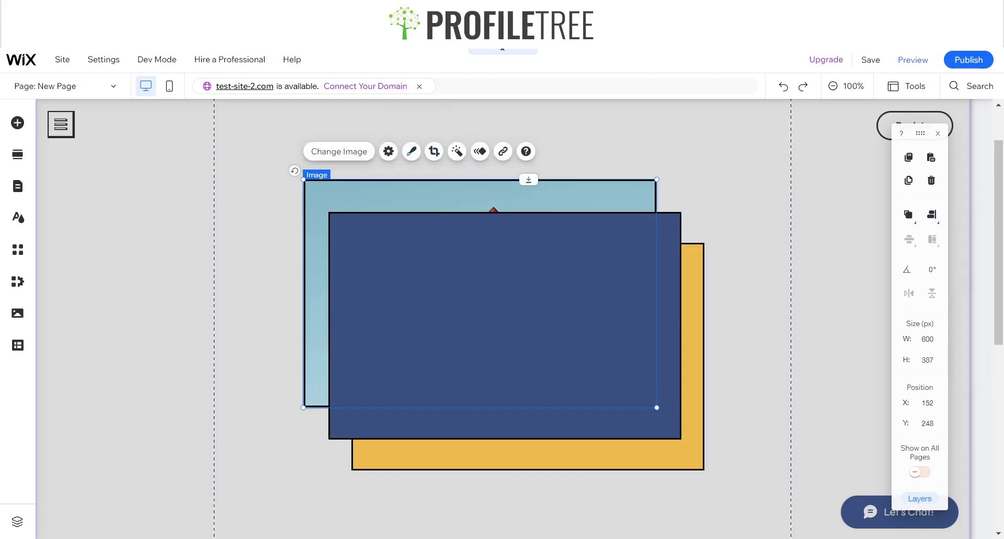
key(Escape)
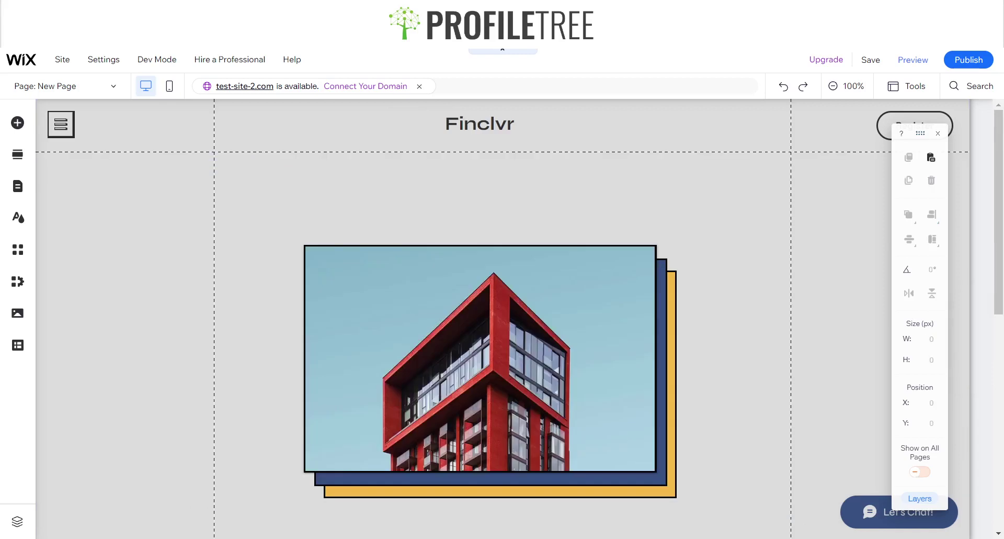
- Delete the navy box and the yellow box
click(663, 385)
key(Escape)
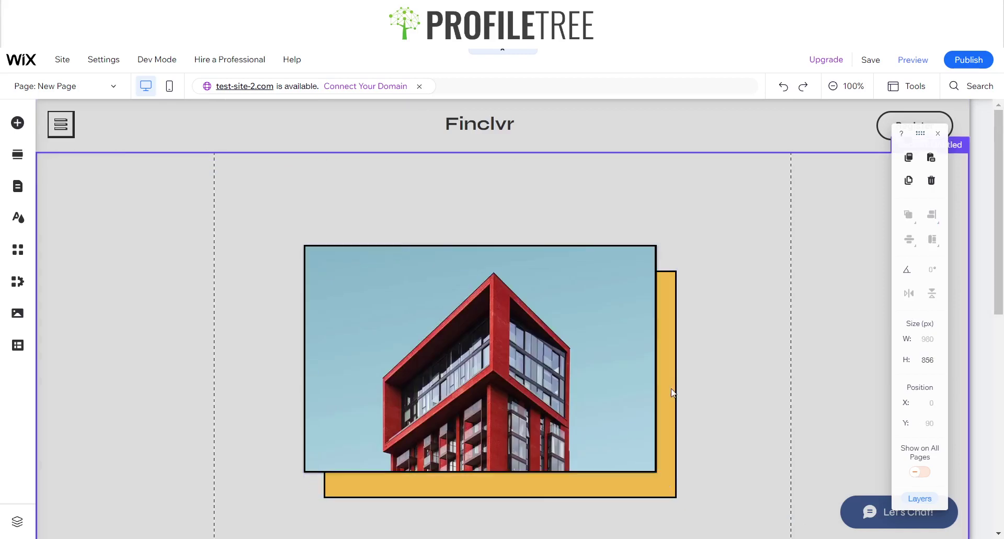
click(614, 376)
key(Escape)
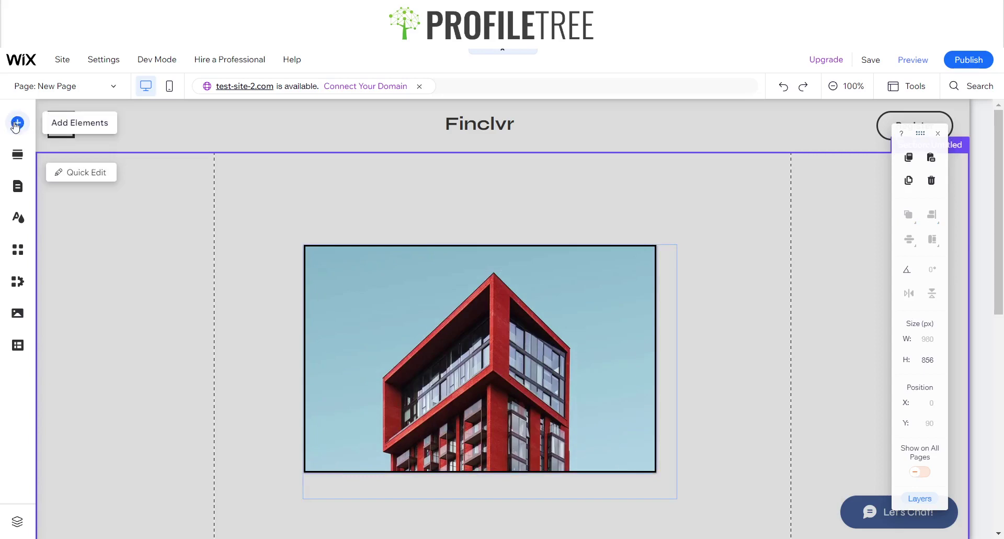
- Drag a blue rectangle shape onto the page
click(16, 122)
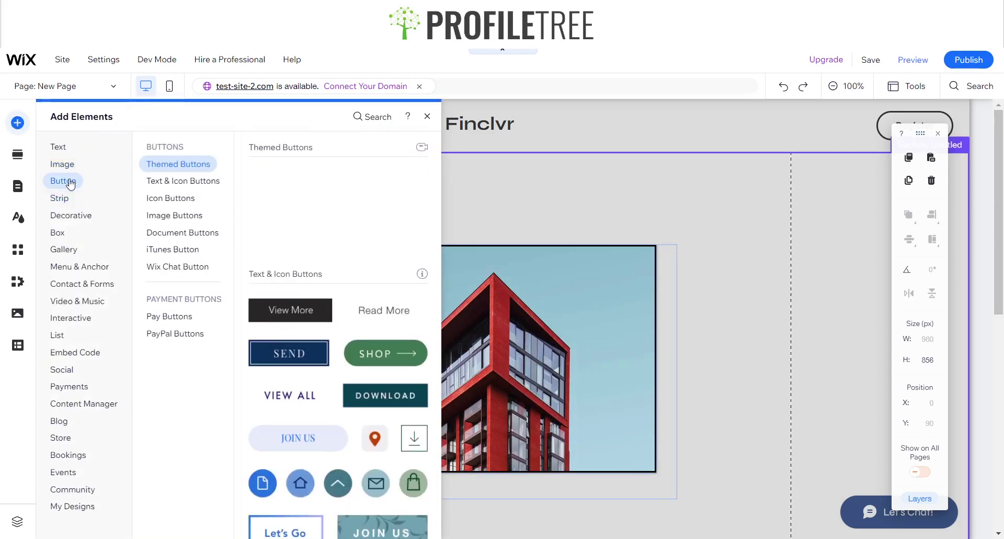
mouse_move(76, 222)
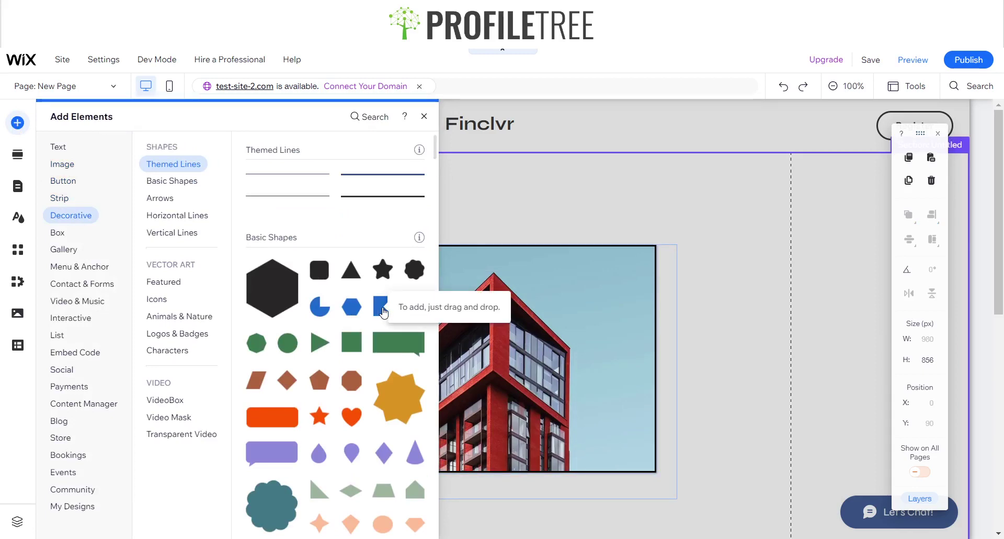
drag(385, 311, 651, 478)
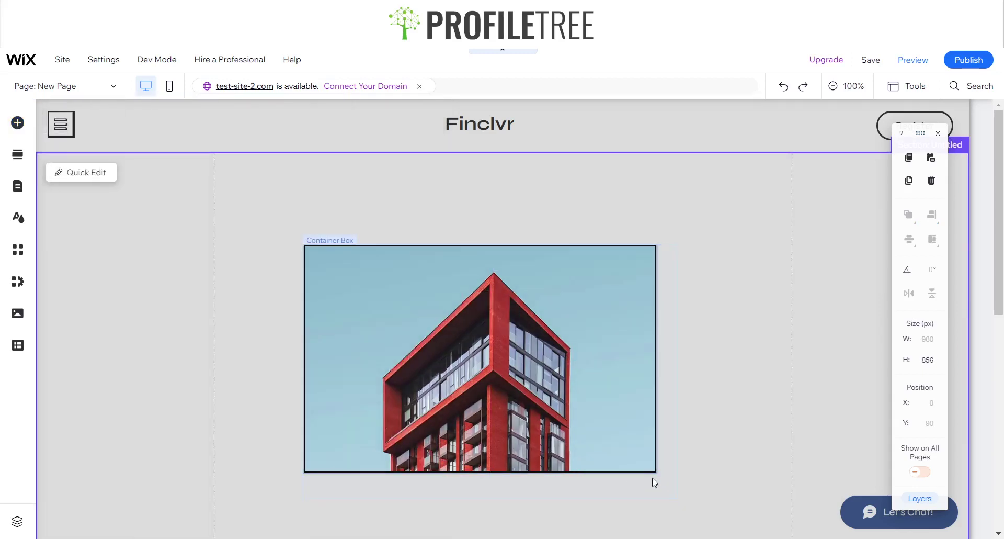
scroll(658, 475, down, 1)
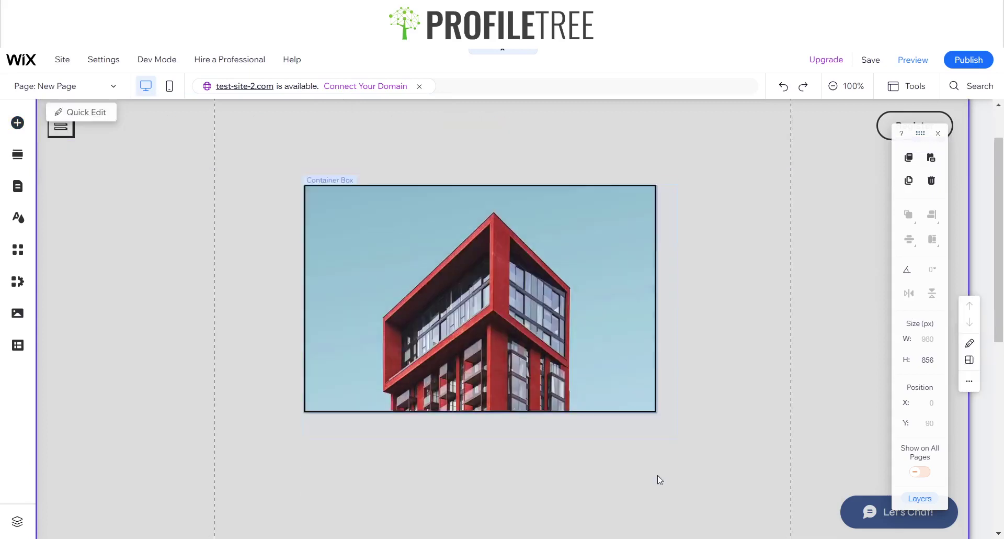
- Enlarge the photo's container to 990 × 591 px and add a small 88 × 34 px blue rectangle beside the photo
click(614, 367)
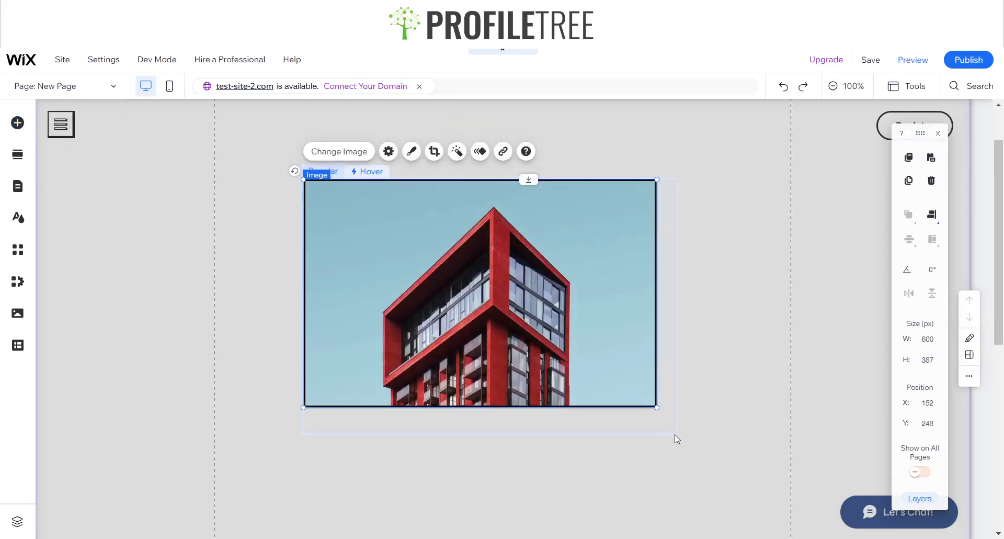
click(591, 427)
drag(486, 433, 488, 527)
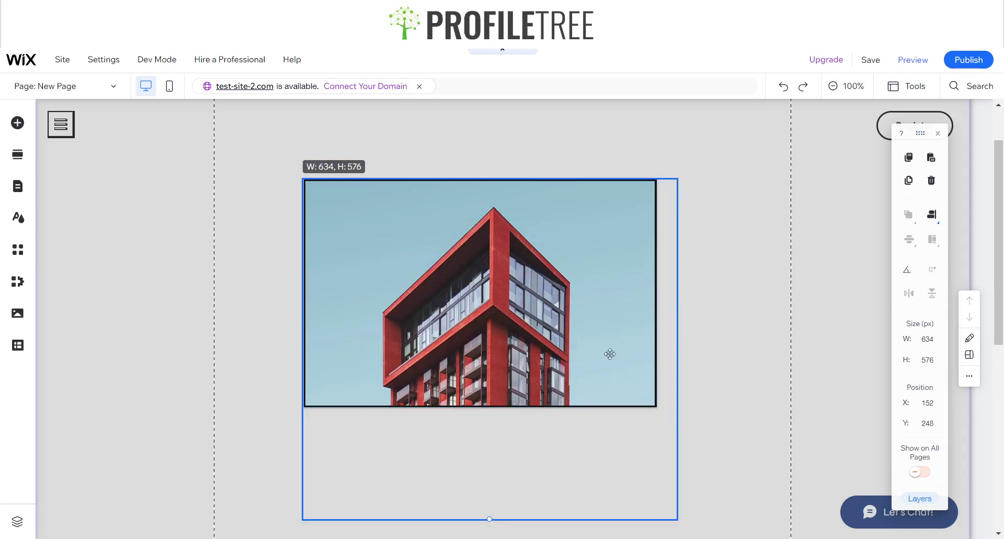
drag(676, 352, 885, 352)
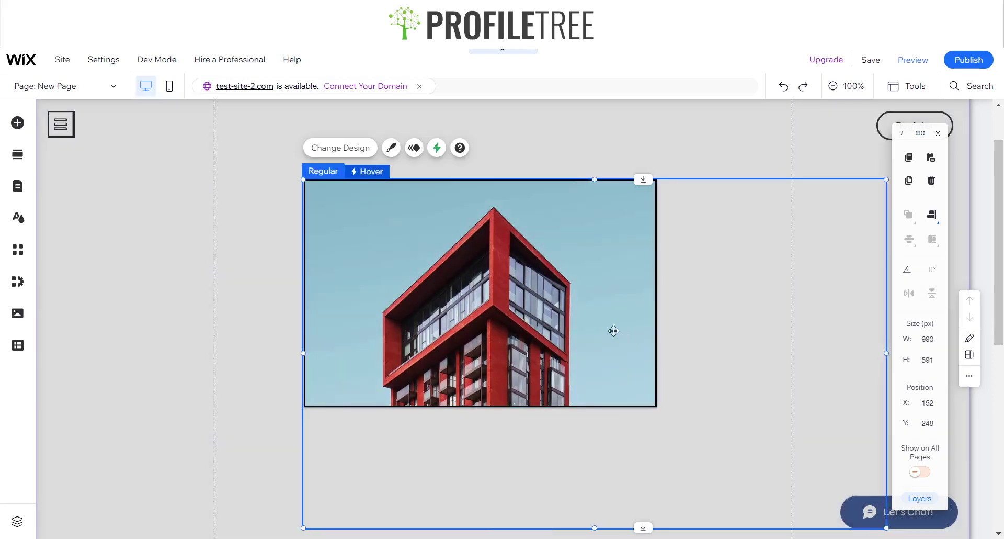
drag(611, 329, 496, 305)
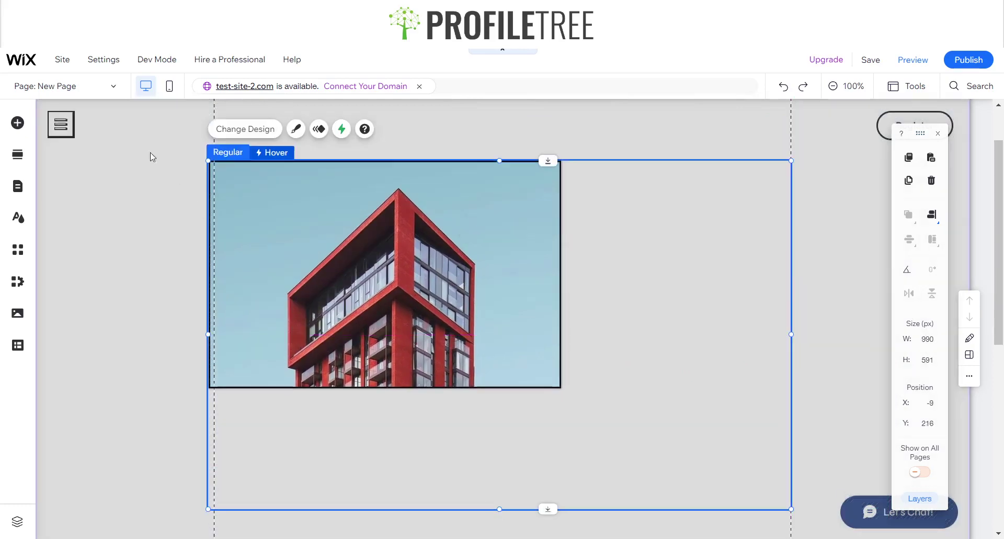
click(18, 123)
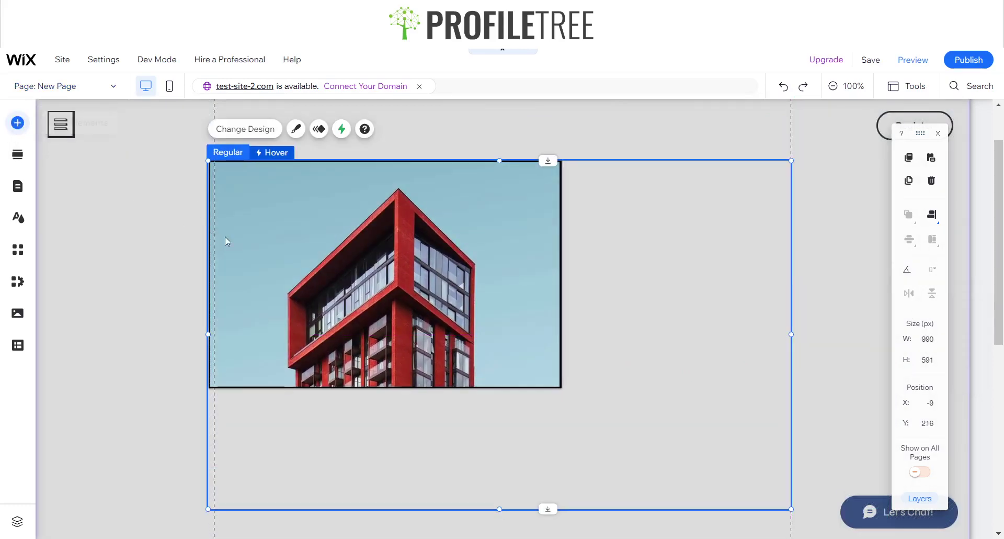
drag(406, 315, 700, 386)
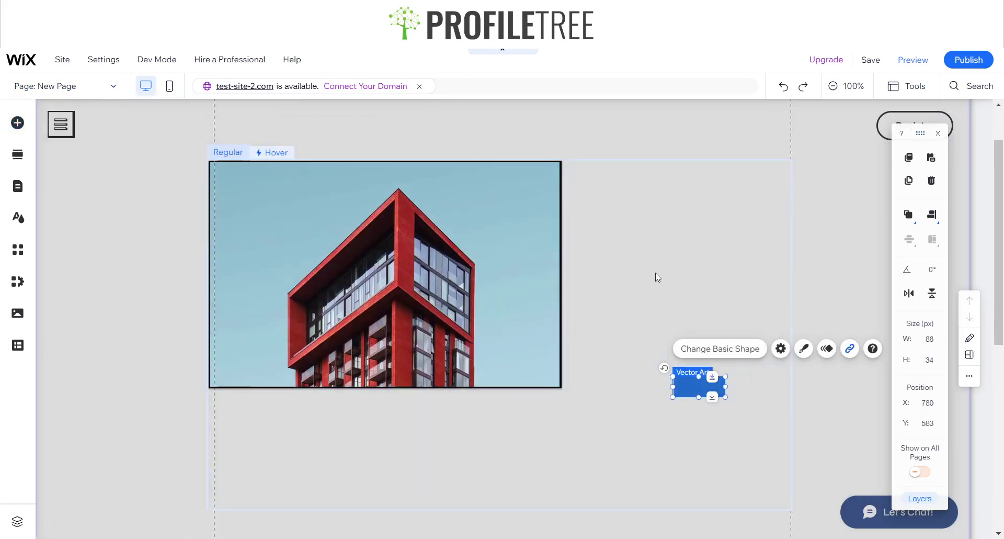
- Resize the blue rectangle to 600 px wide and 387 px tall
click(415, 262)
click(714, 383)
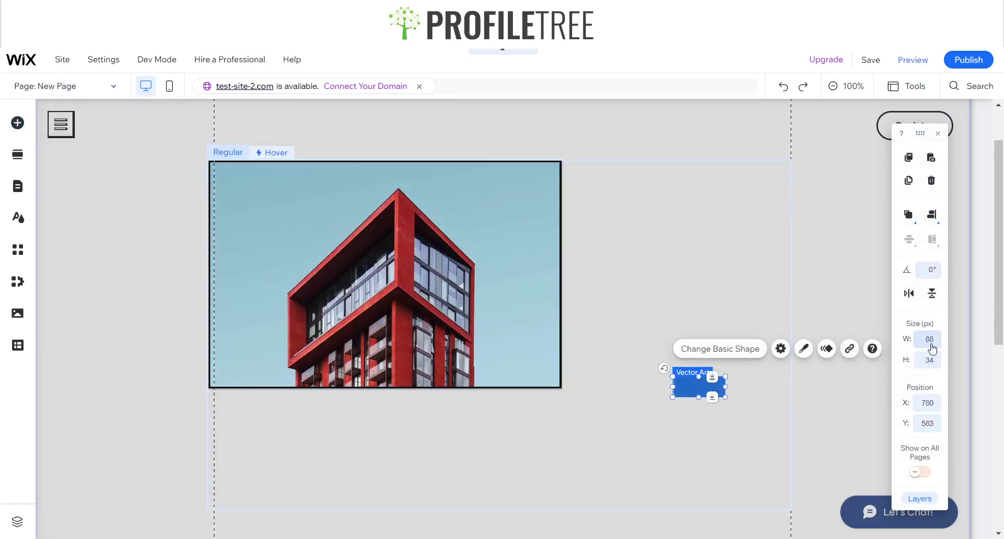
click(928, 339)
text(600)
key(Return)
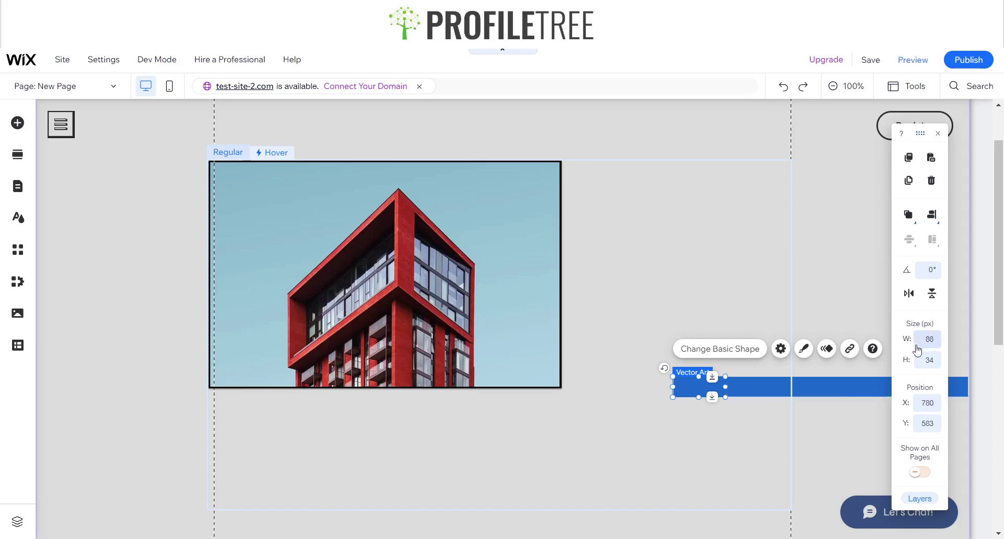
click(370, 321)
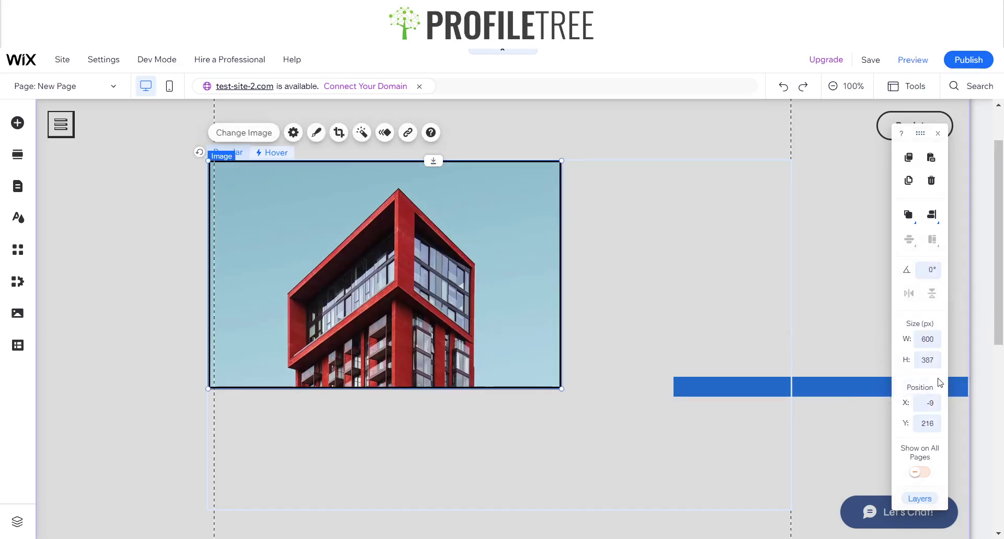
click(772, 385)
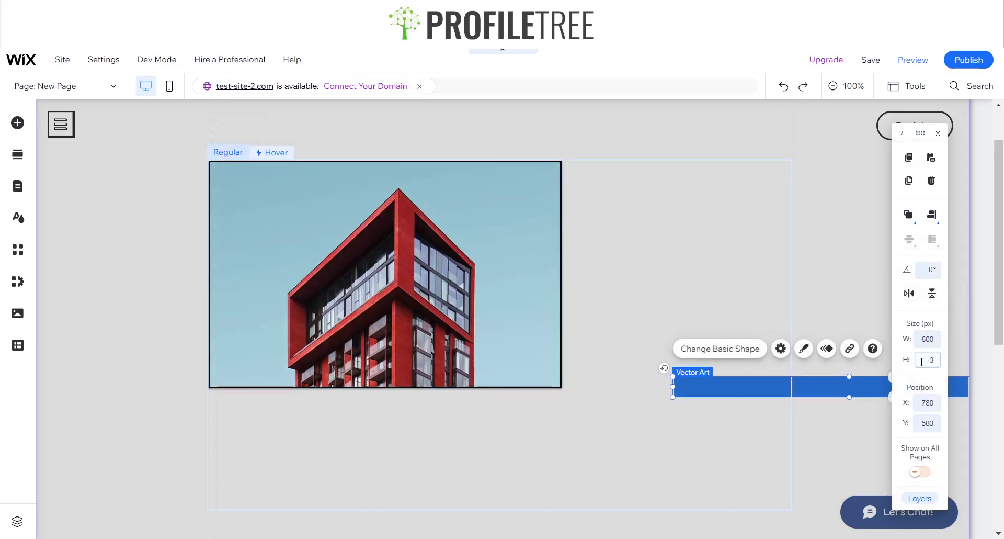
click(921, 361)
text(387)
key(Return)
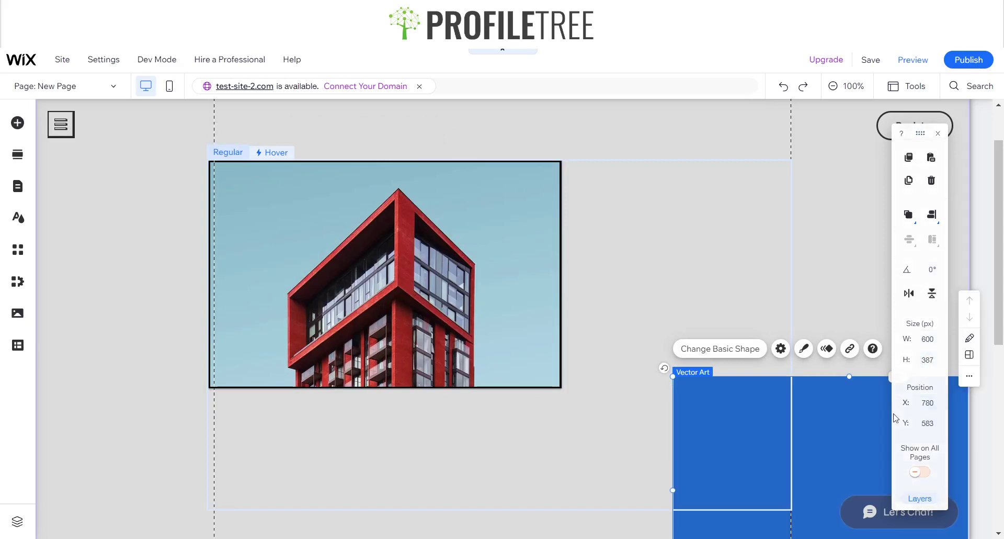
- Move the rectangle over the building photo and duplicate it, shifting the copy down-right
click(761, 430)
drag(515, 336, 302, 231)
key(ctrl+d)
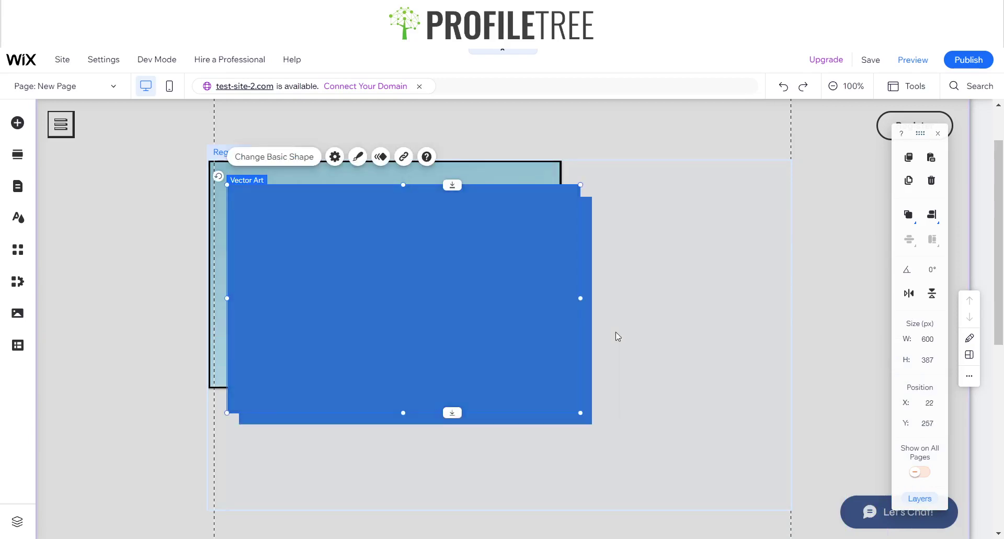
drag(482, 310, 496, 320)
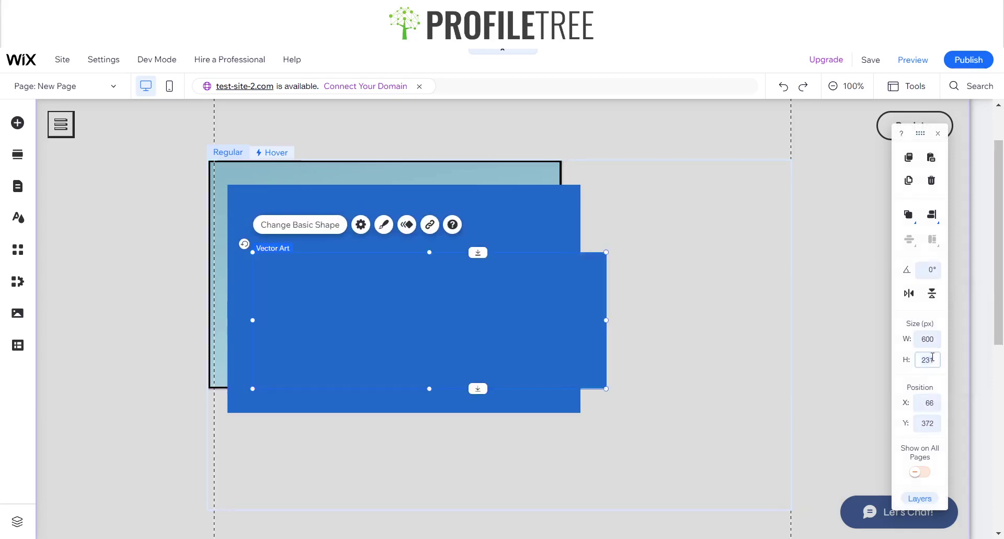
- Set the copy's height to 387, offset it over the photo, and open its fill settings
click(931, 354)
text(387)
key(Return)
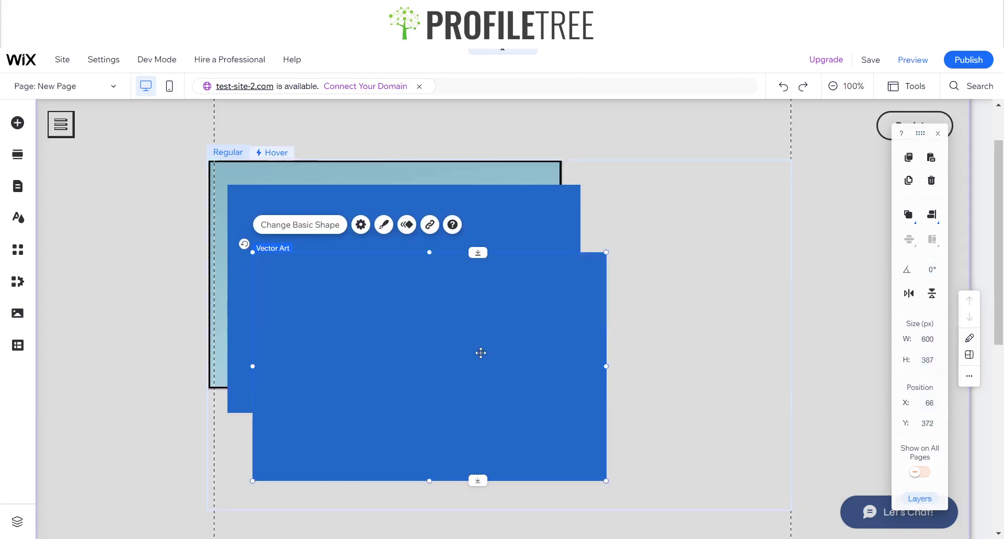
drag(477, 352, 477, 309)
drag(541, 298, 542, 298)
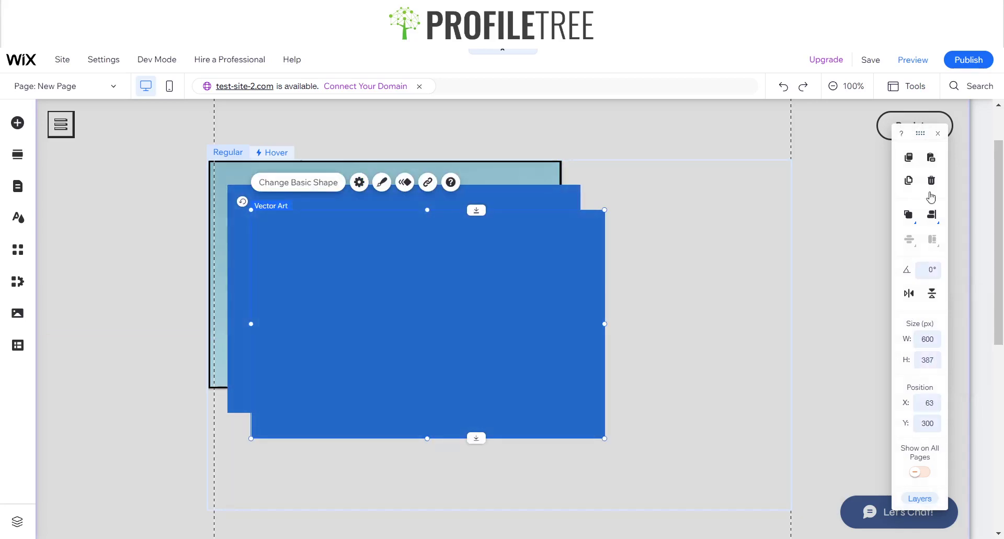
click(382, 182)
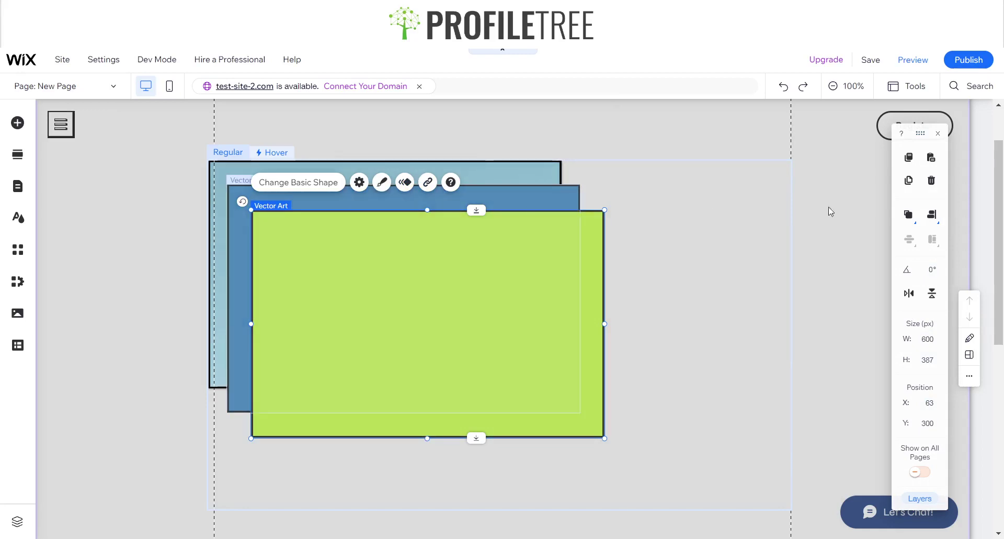
- Nudge the green shape 10 px left, send it behind blue, and send blue behind the photo
key(shift+Left)
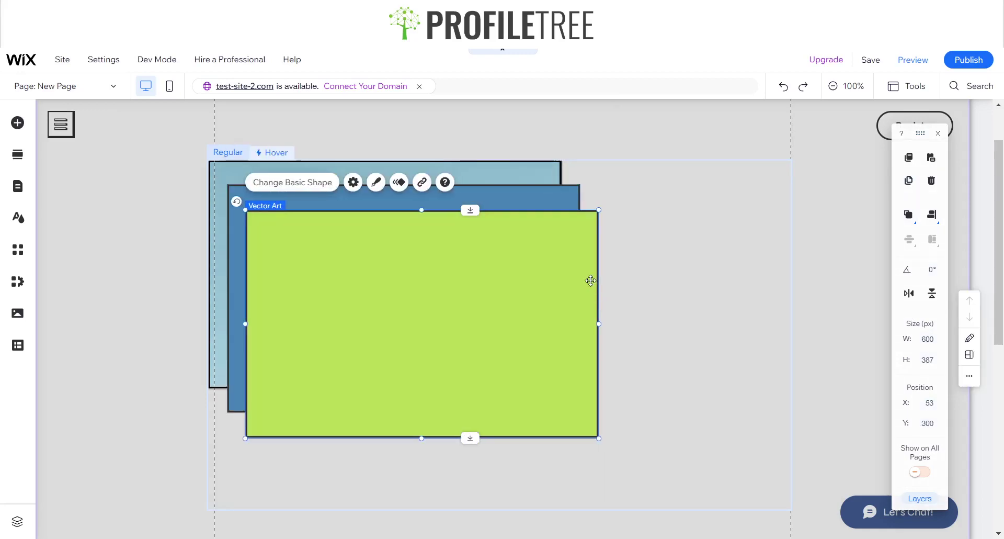
click(913, 224)
click(910, 245)
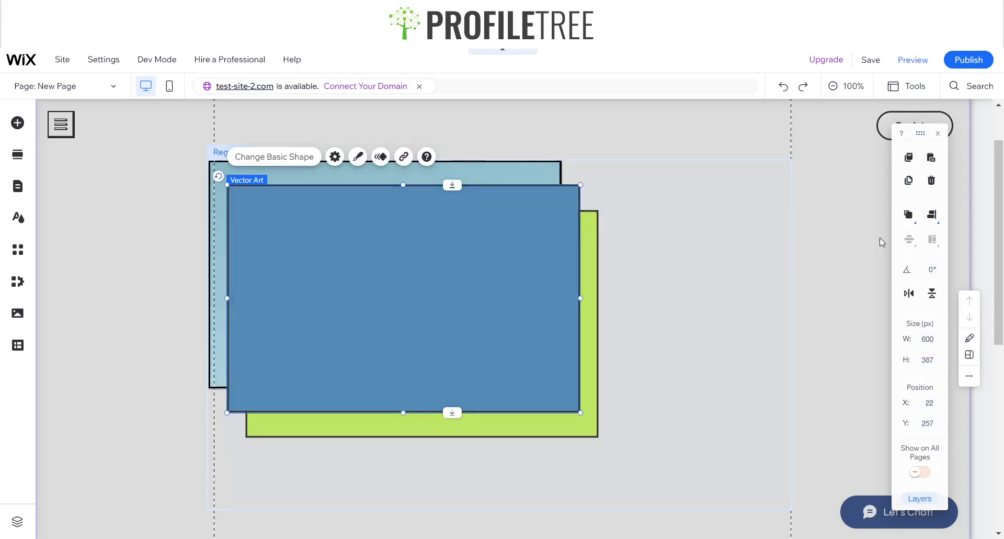
click(911, 224)
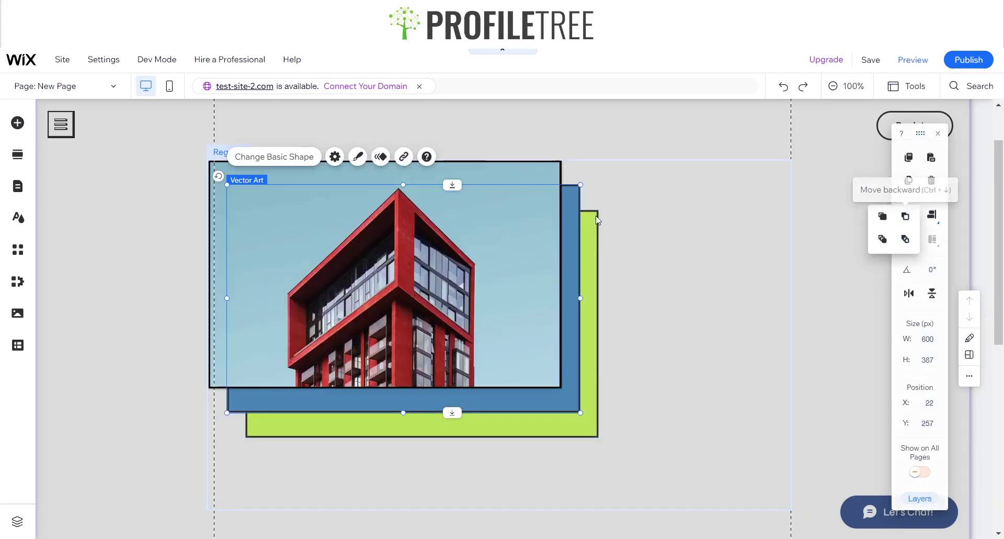
click(529, 183)
click(506, 174)
click(658, 205)
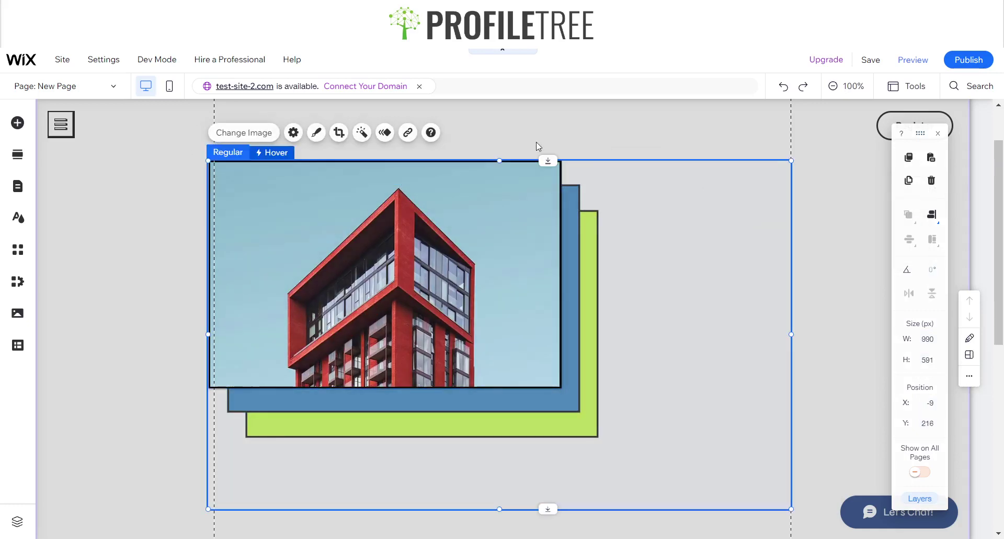
- Remove the container's existing hover interaction and start a new hover interaction
click(341, 128)
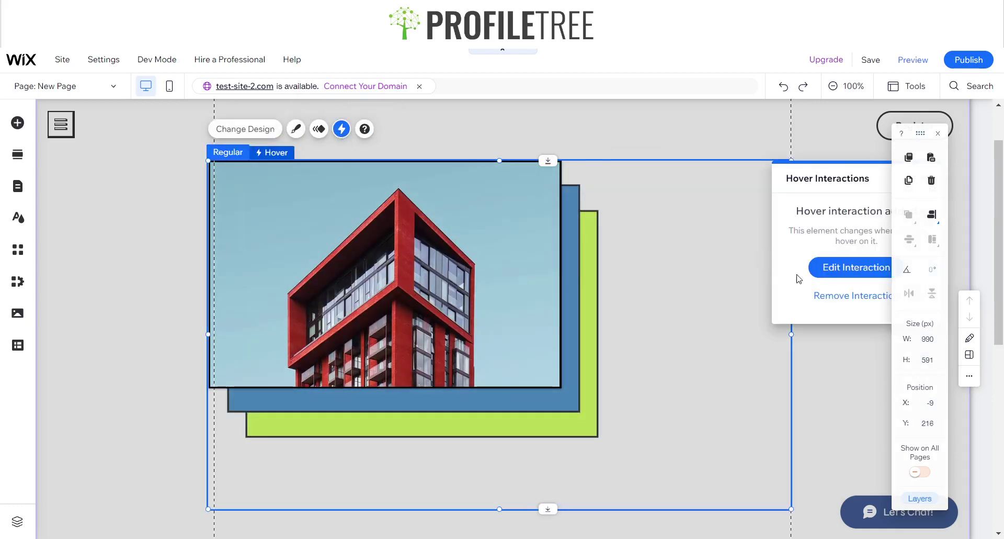
click(850, 296)
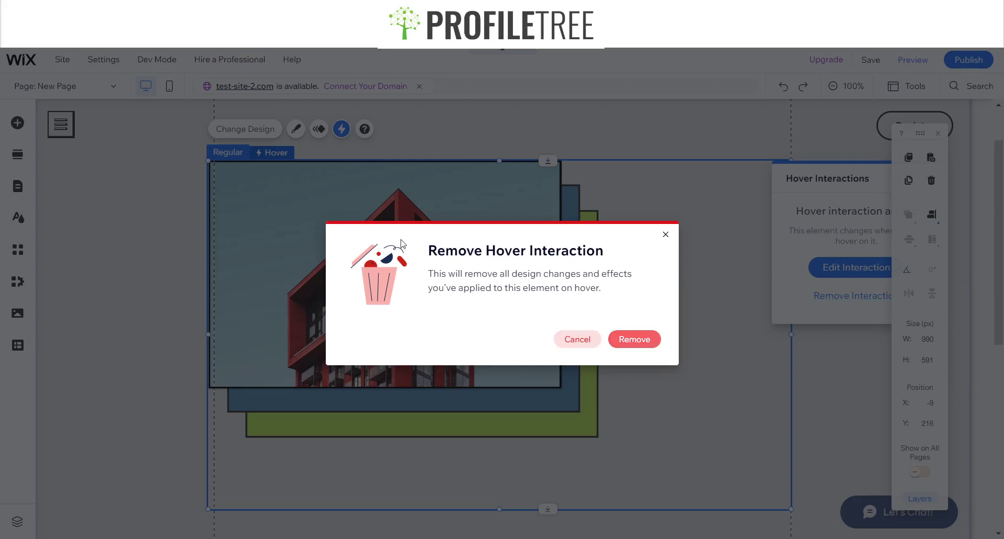
click(633, 339)
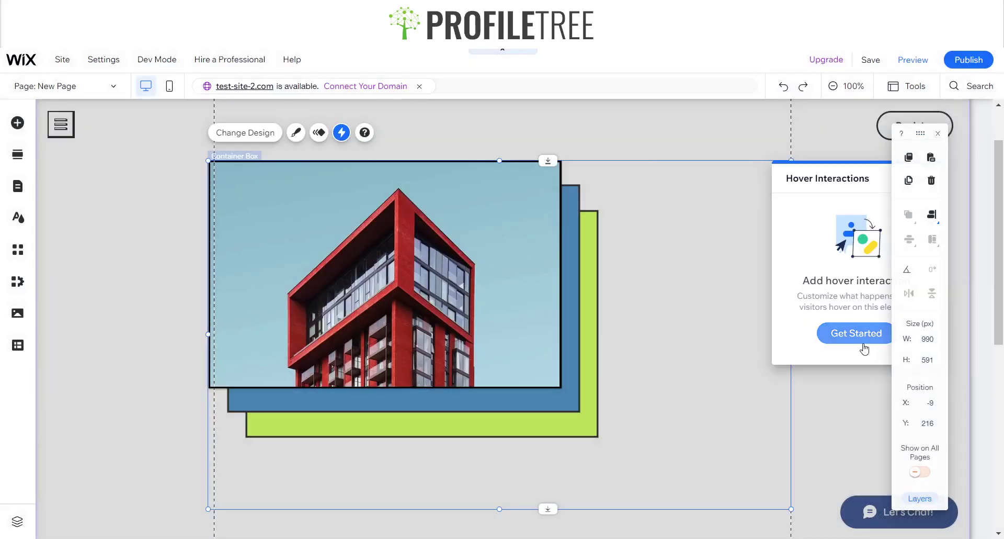
click(852, 333)
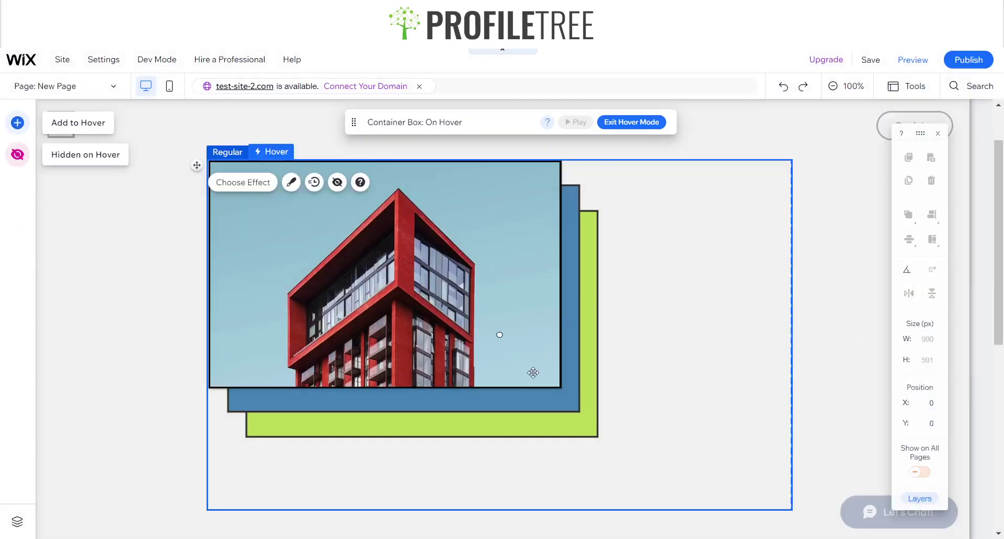
- In the hover state, shift the blue box up-left and keep it behind the photo
click(573, 384)
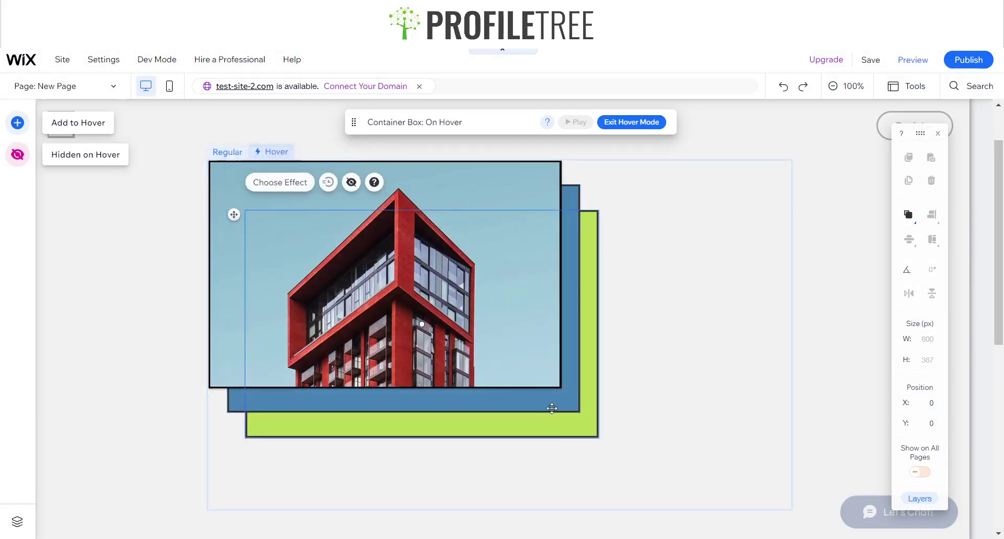
drag(402, 298, 392, 292)
key(ctrl+z)
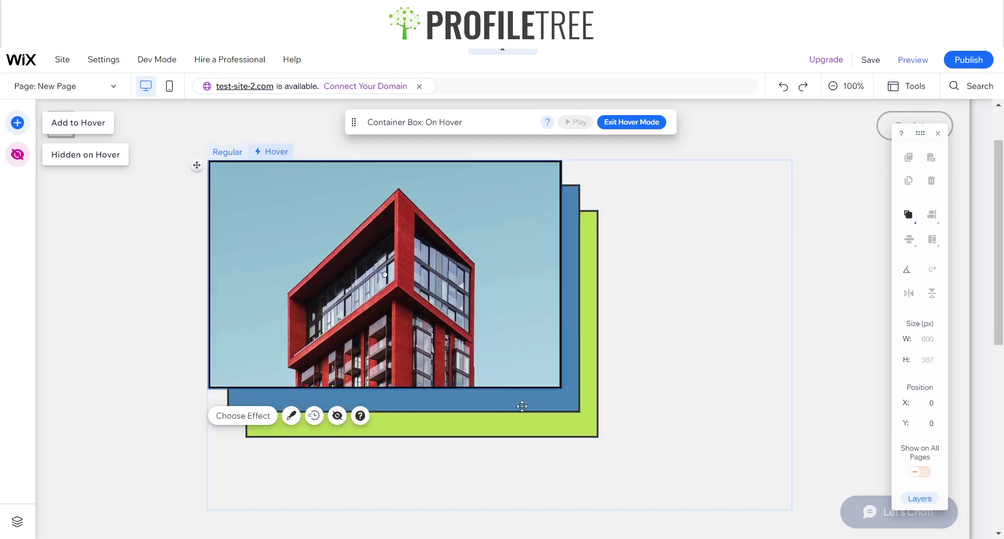
click(403, 298)
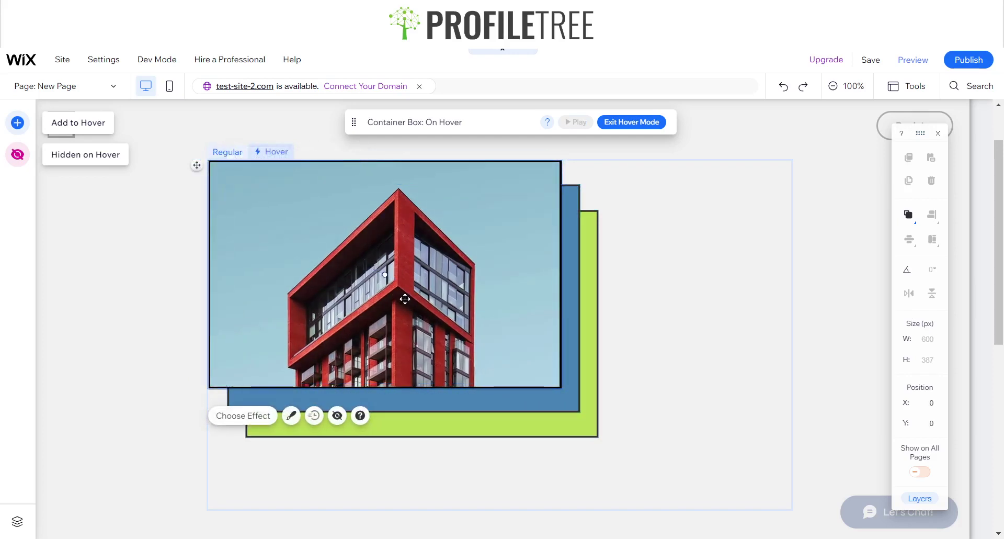
click(562, 409)
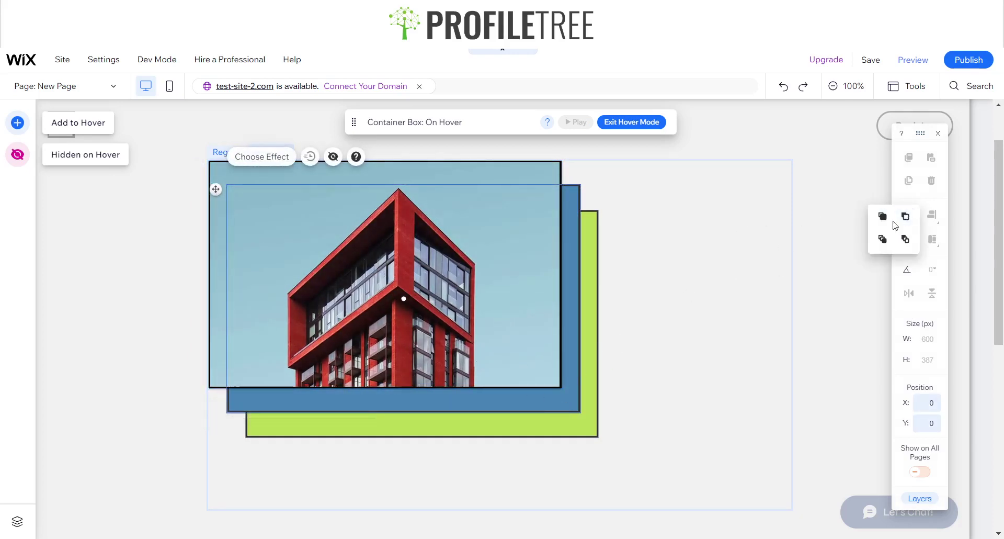
click(882, 221)
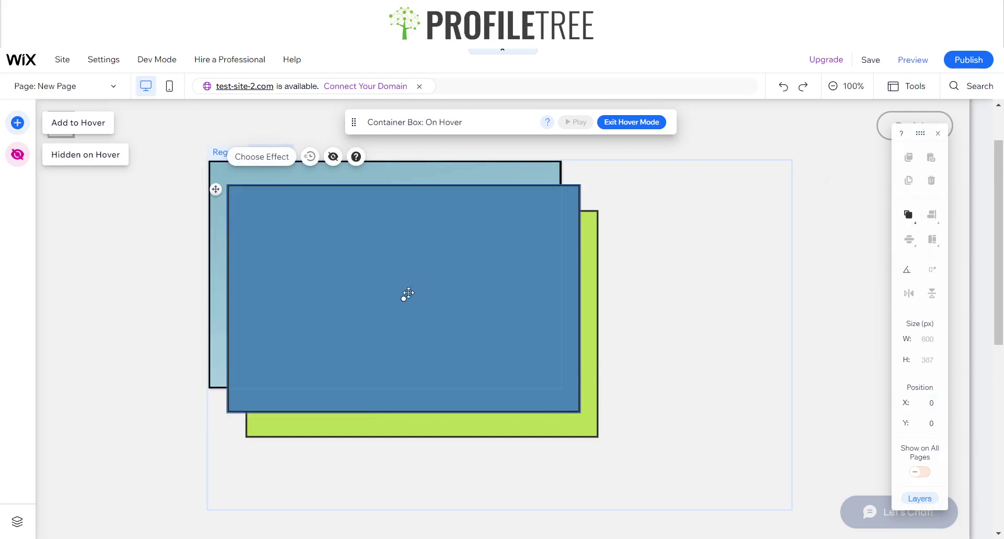
drag(404, 299, 393, 286)
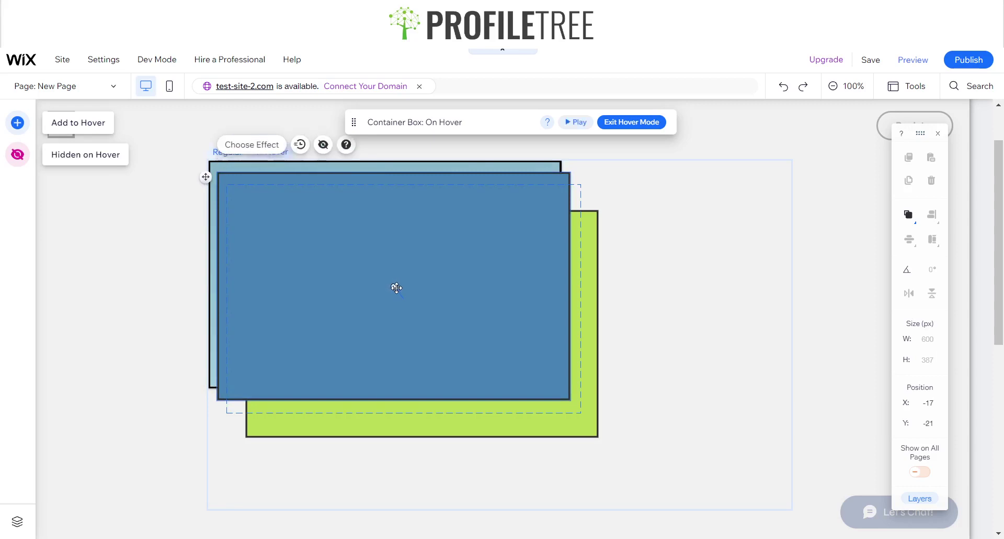
click(903, 220)
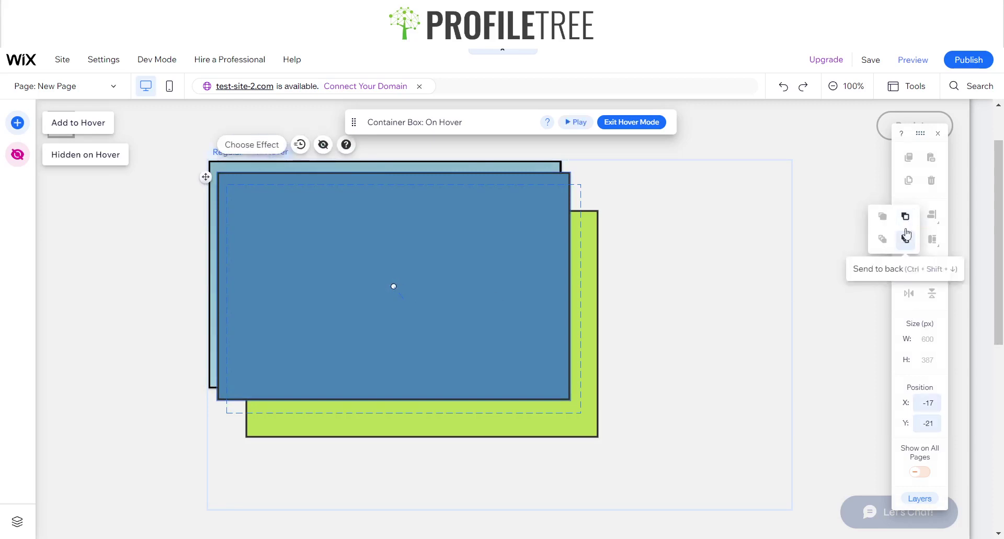
click(905, 216)
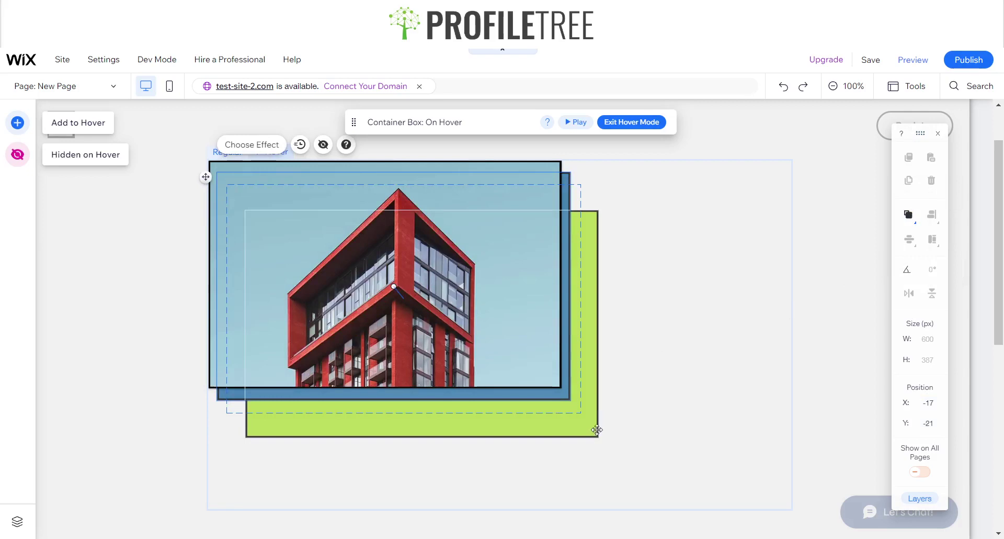
- Shift the green box up-left behind the photo and play the hover animation
click(596, 430)
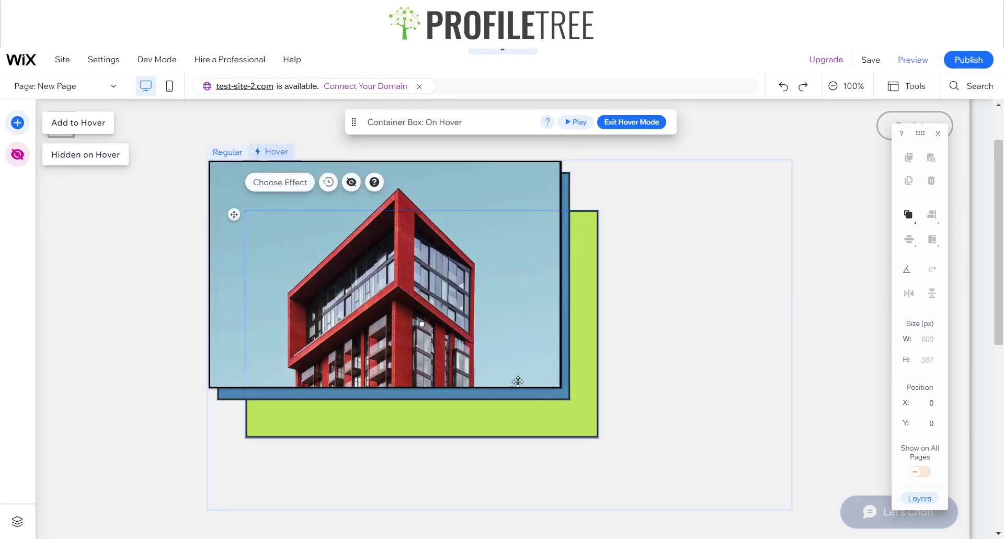
click(909, 223)
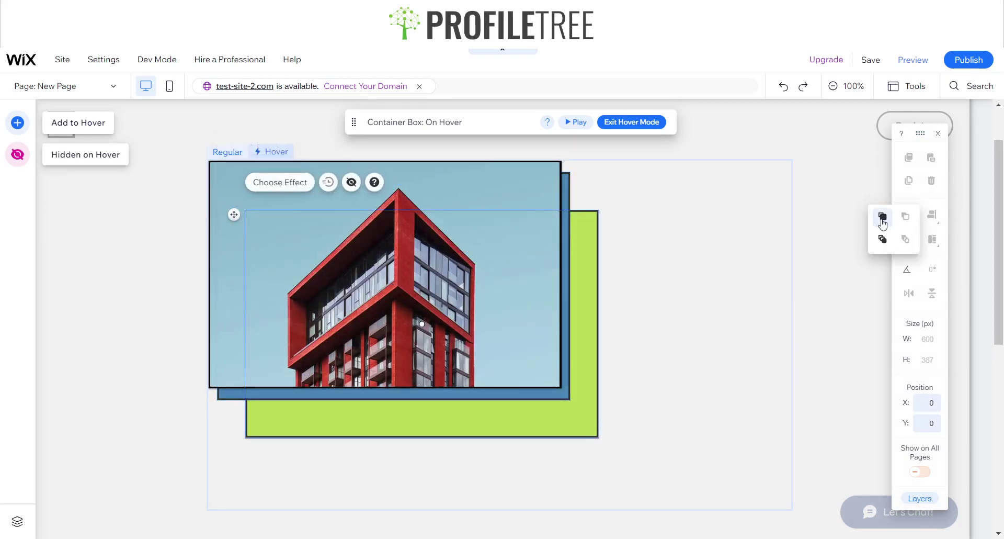
click(883, 240)
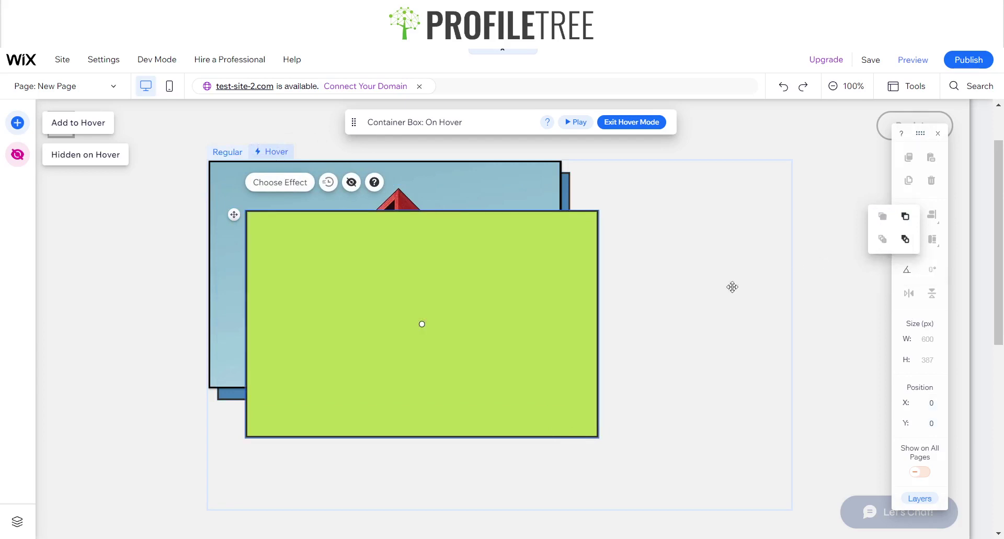
drag(422, 325, 404, 299)
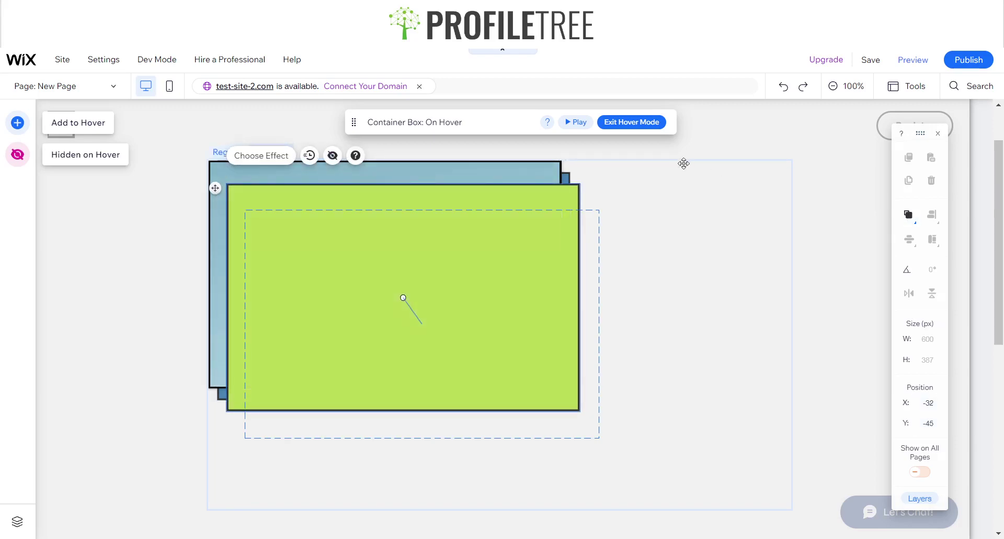
mouse_move(907, 217)
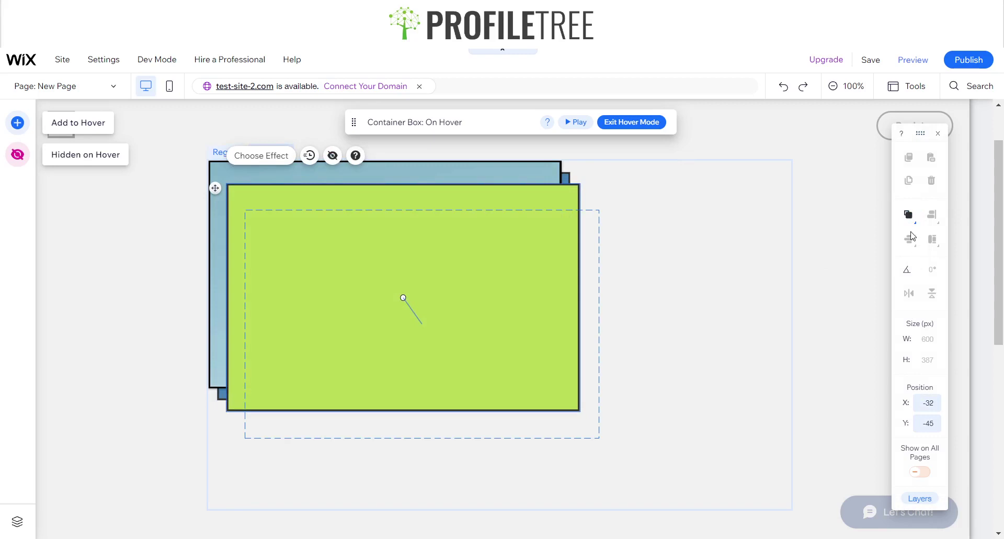
click(906, 237)
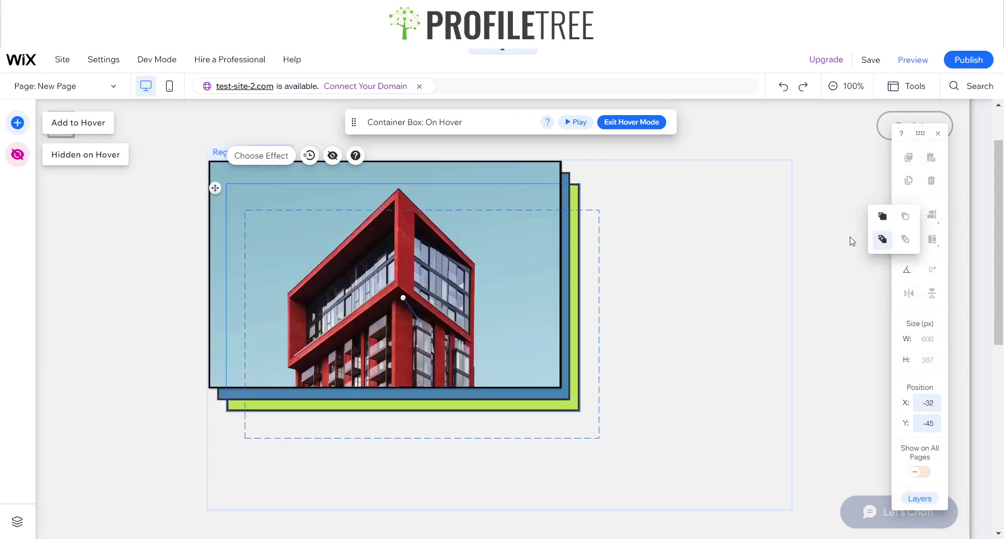
click(590, 128)
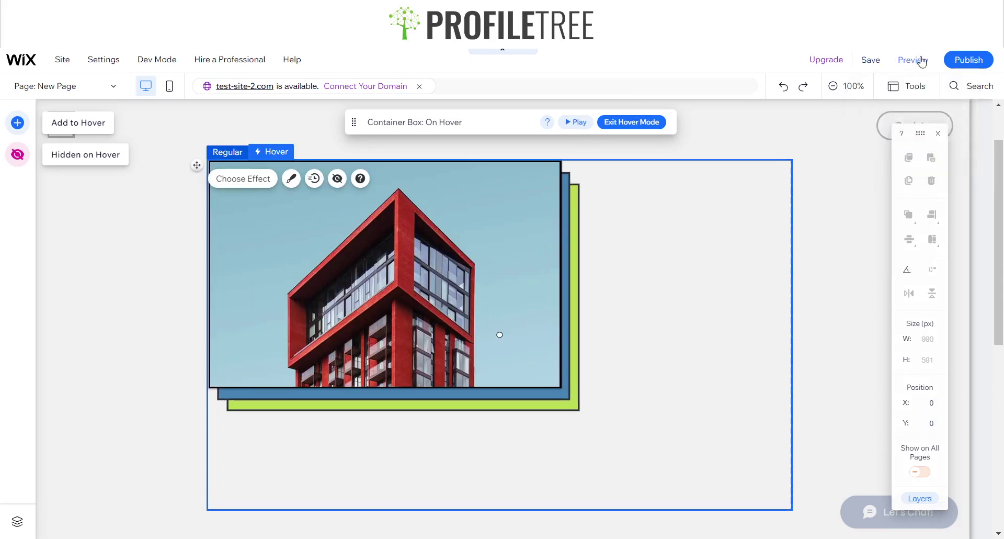
- Exit hover mode, resize the container to 705 × 500, nudge it up, and preview the site
click(711, 311)
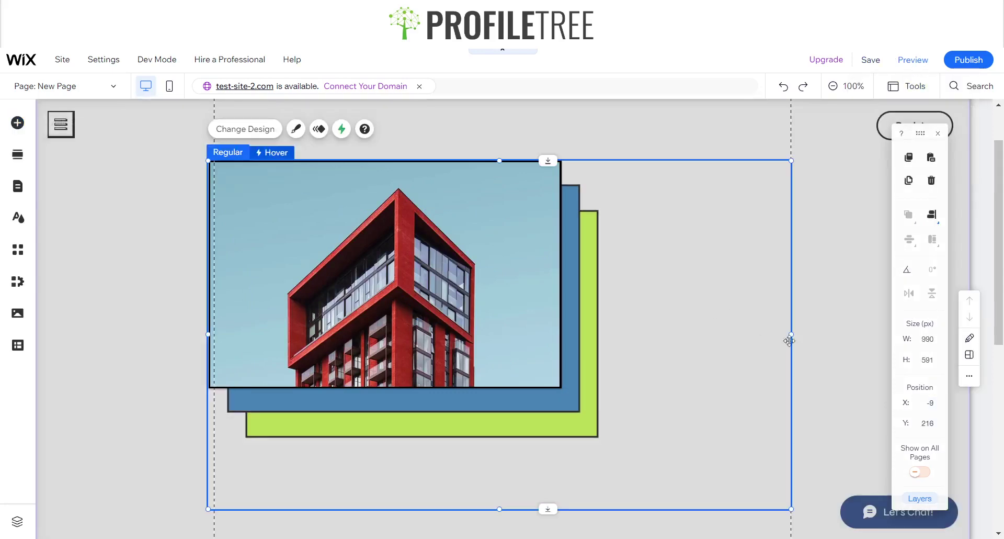
drag(622, 336, 623, 335)
key(shift+Up)
key(Up)
key(Up)
key(Up)
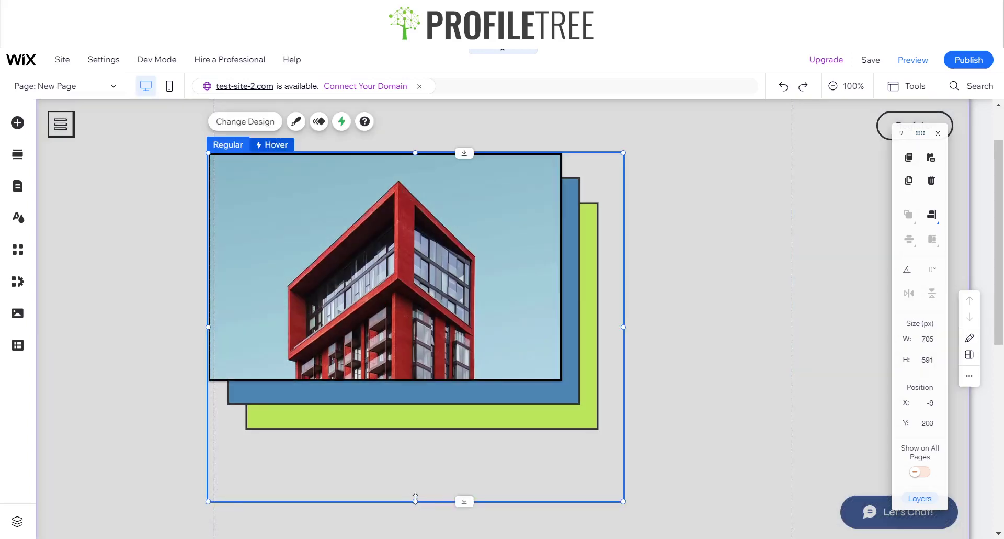
drag(415, 501, 413, 448)
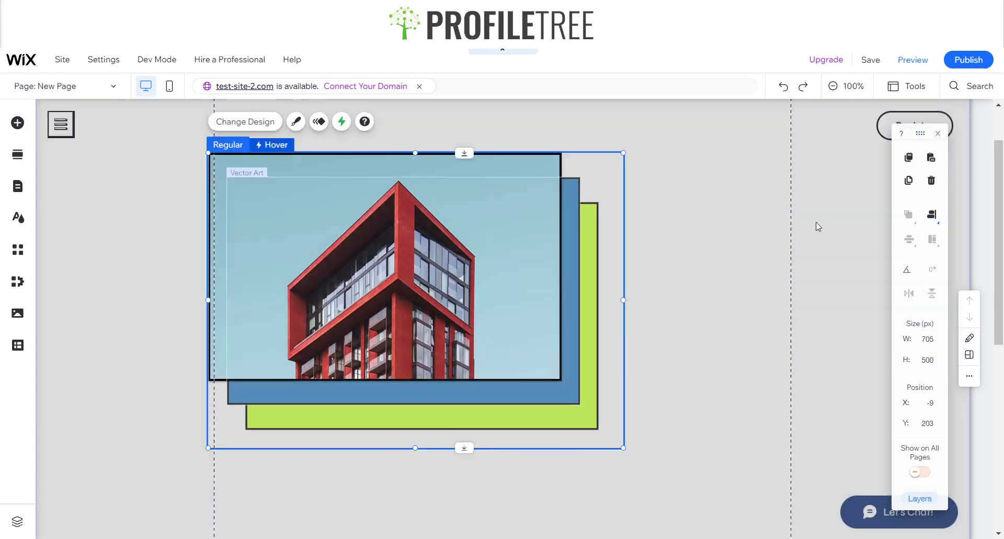
click(896, 60)
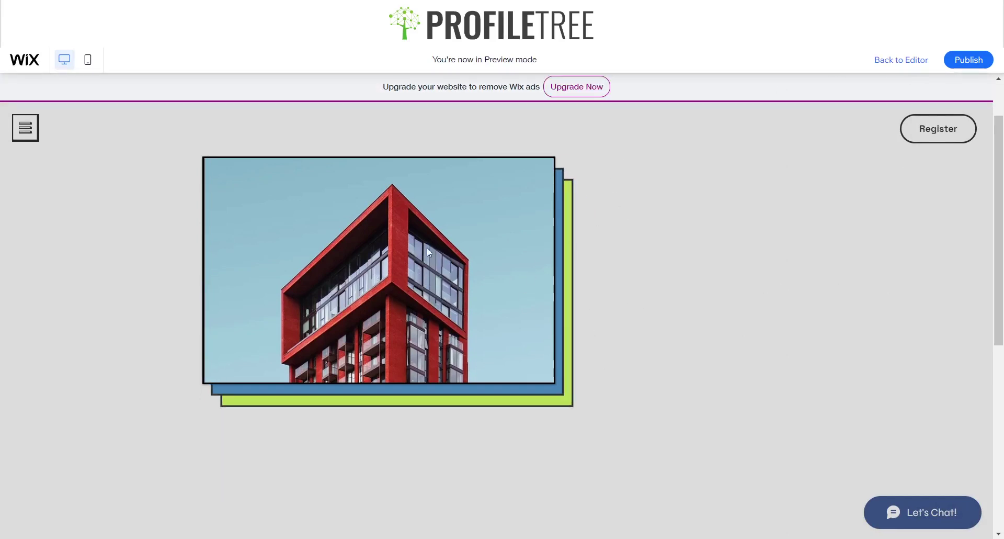
- Leave Preview and drag the layered photo container to X 153, Y 262
key(ctrl+shift+p)
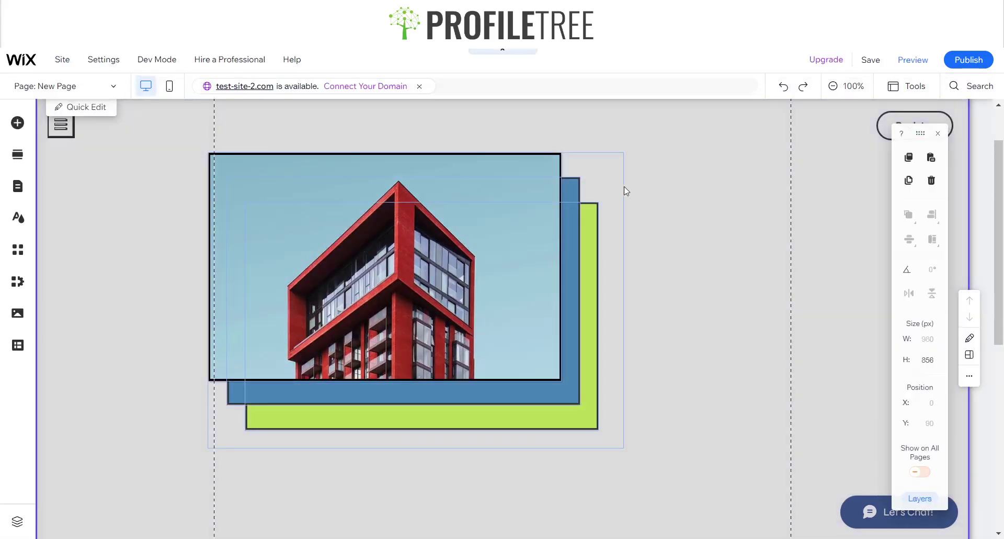
click(625, 191)
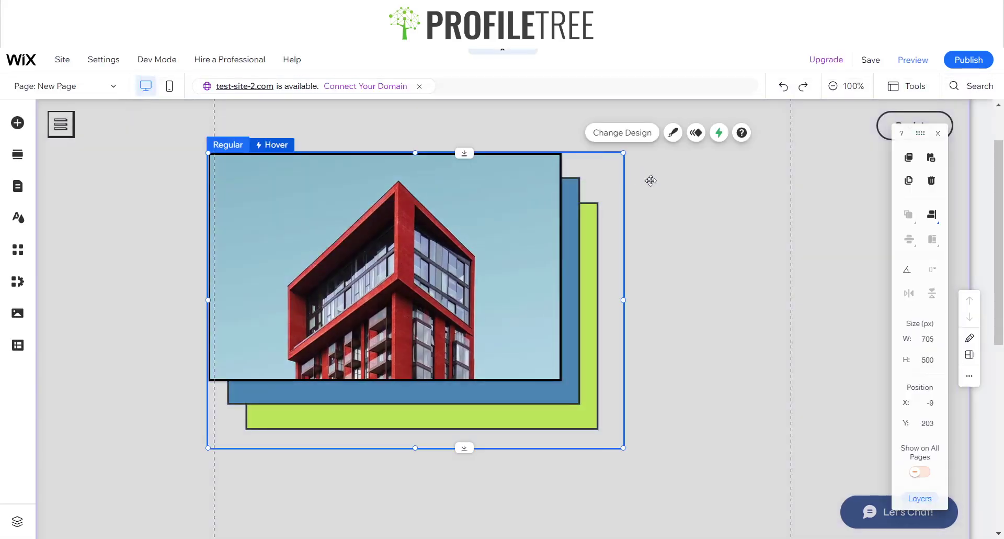
drag(615, 167, 708, 202)
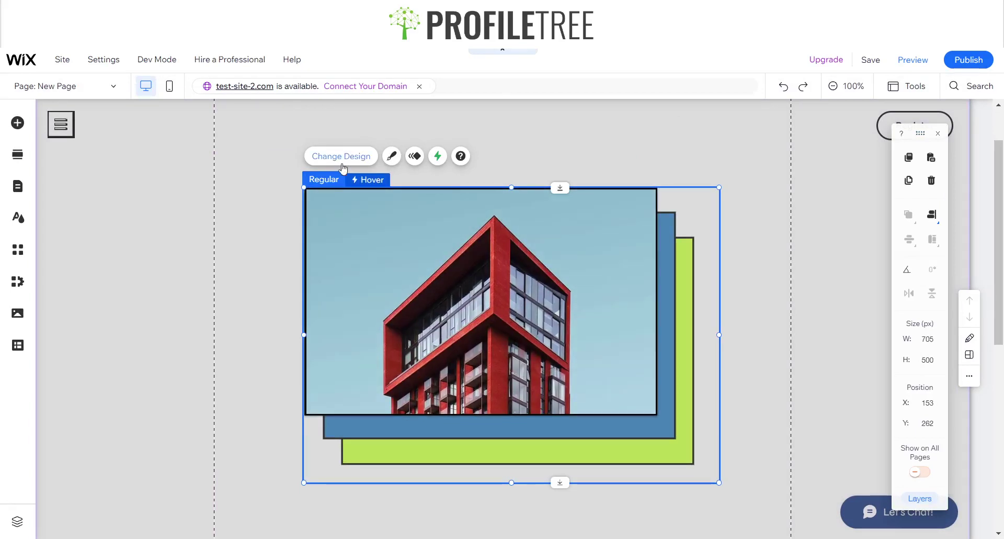
- Try the Grow, Shrink and Skew hover effects, then apply Rotate and open its settings
click(366, 178)
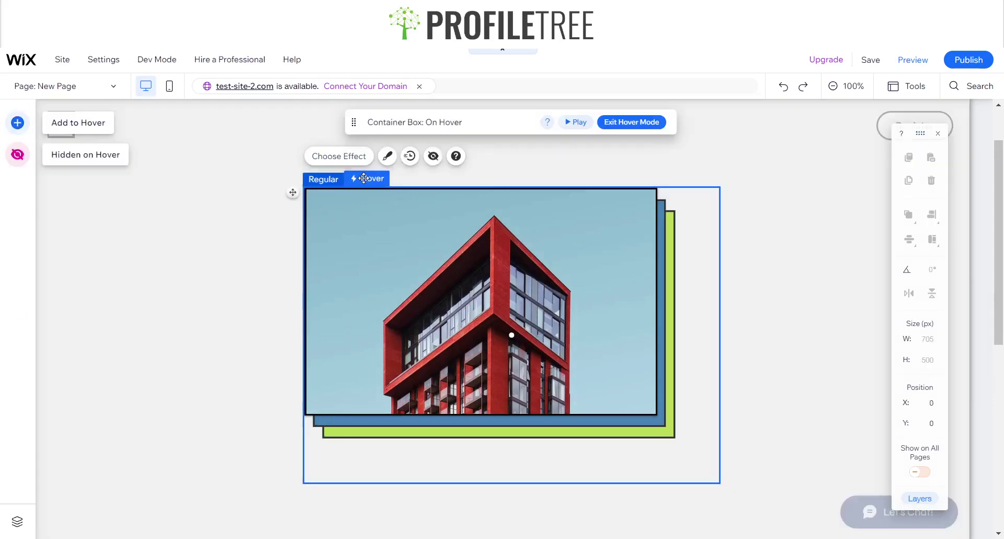
click(348, 157)
drag(770, 209, 157, 203)
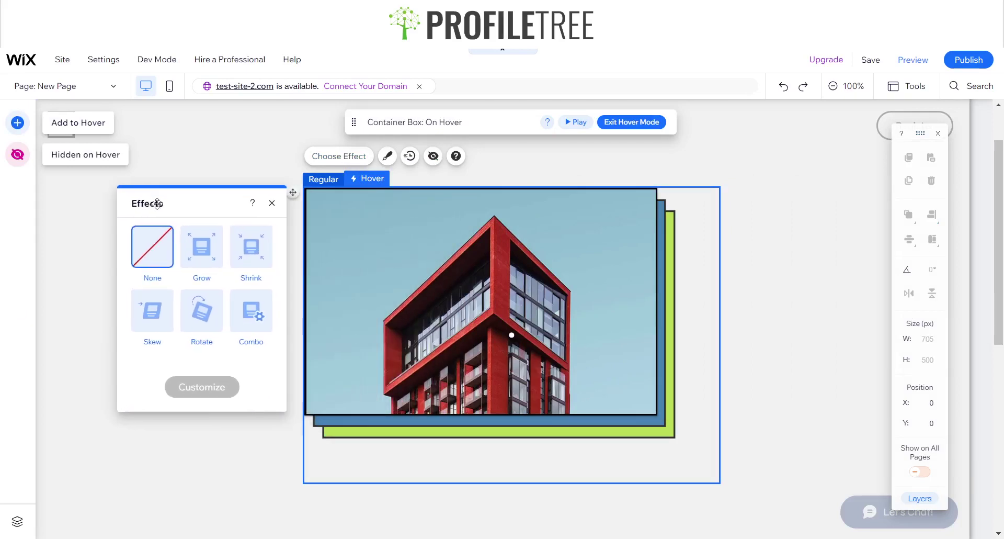
click(207, 268)
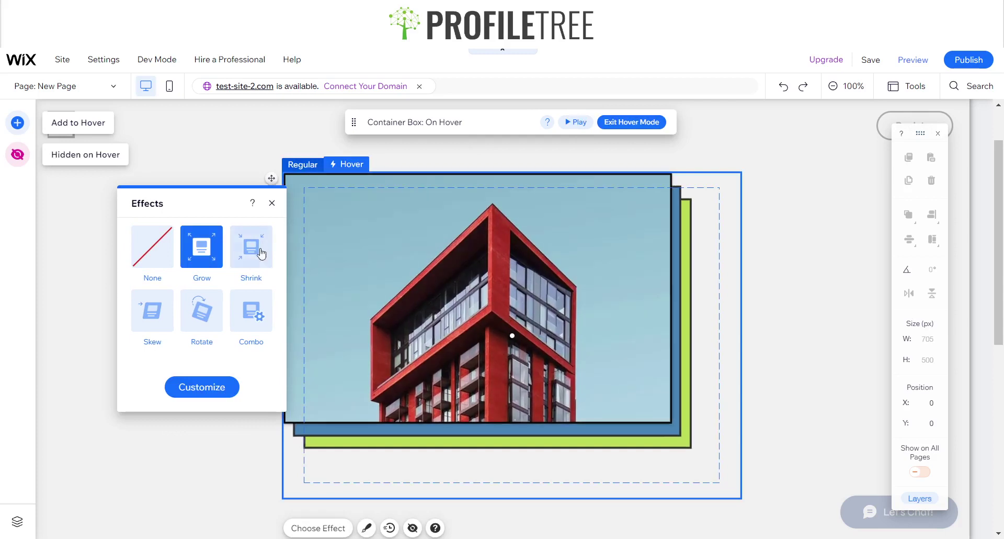
click(262, 253)
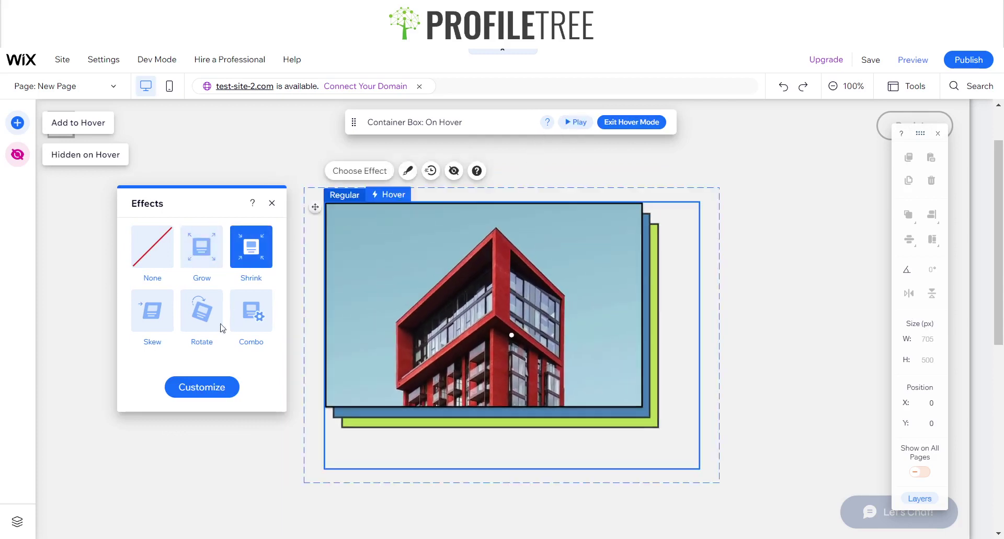
click(153, 310)
click(575, 122)
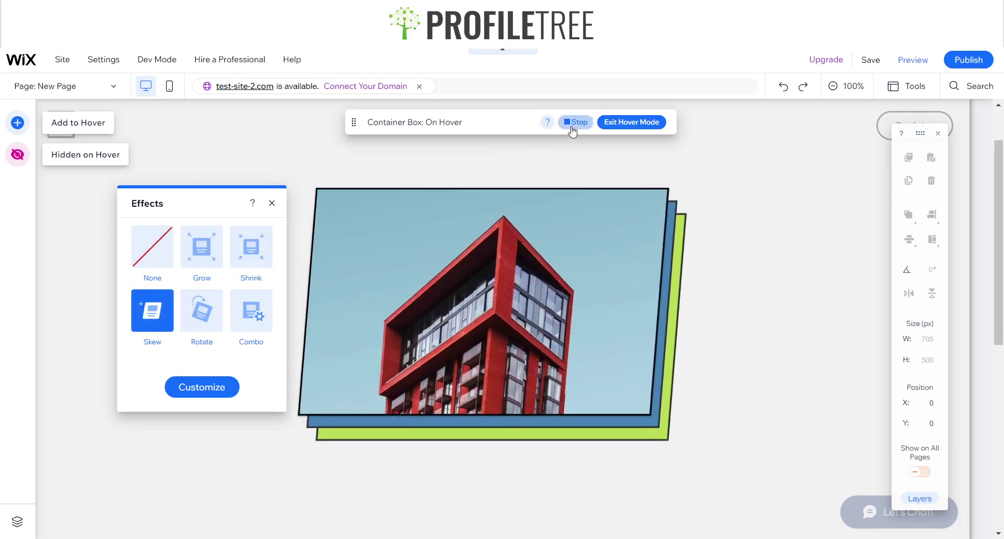
click(202, 313)
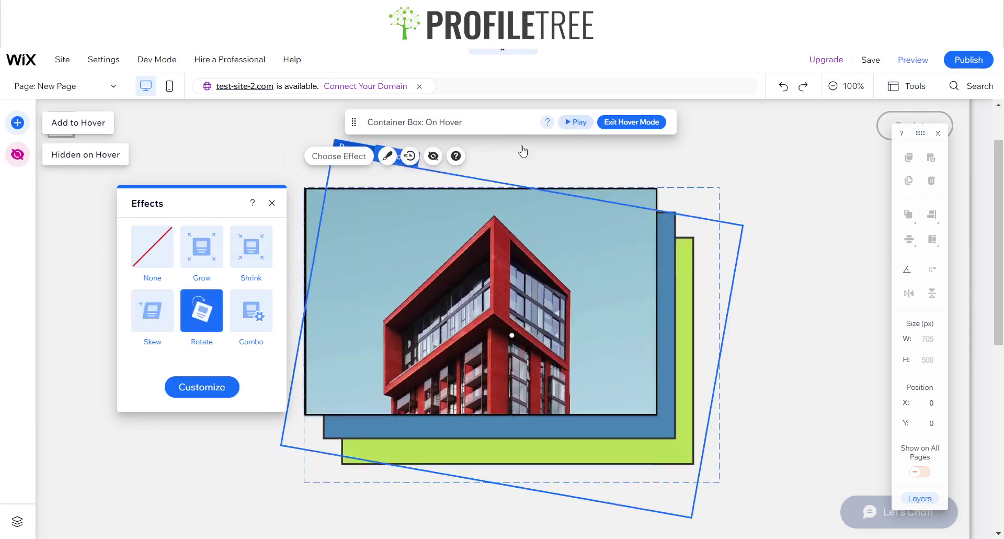
click(252, 309)
scroll(204, 349, down, 3)
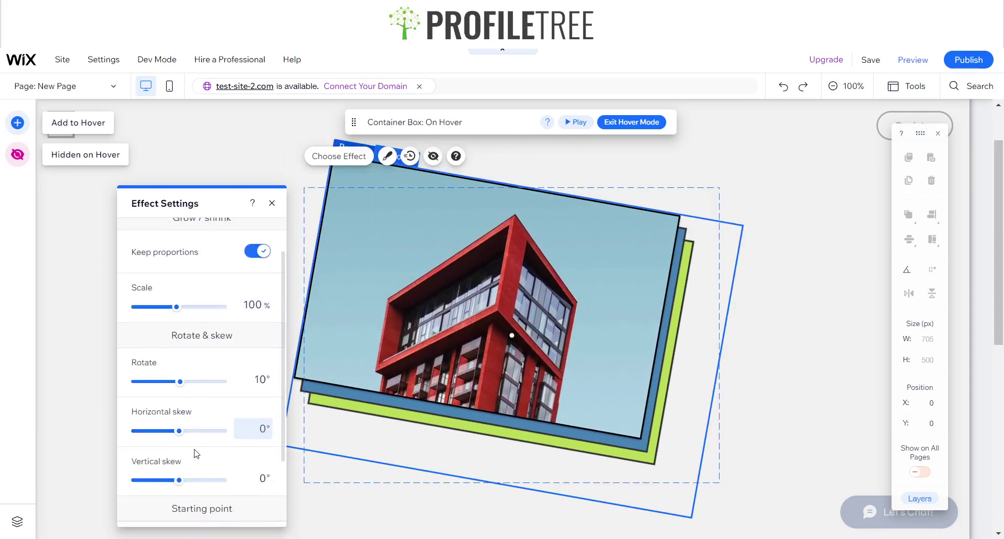
- Set the rotate effect's starting point back to the centre and close the settings
scroll(224, 440, up, 3)
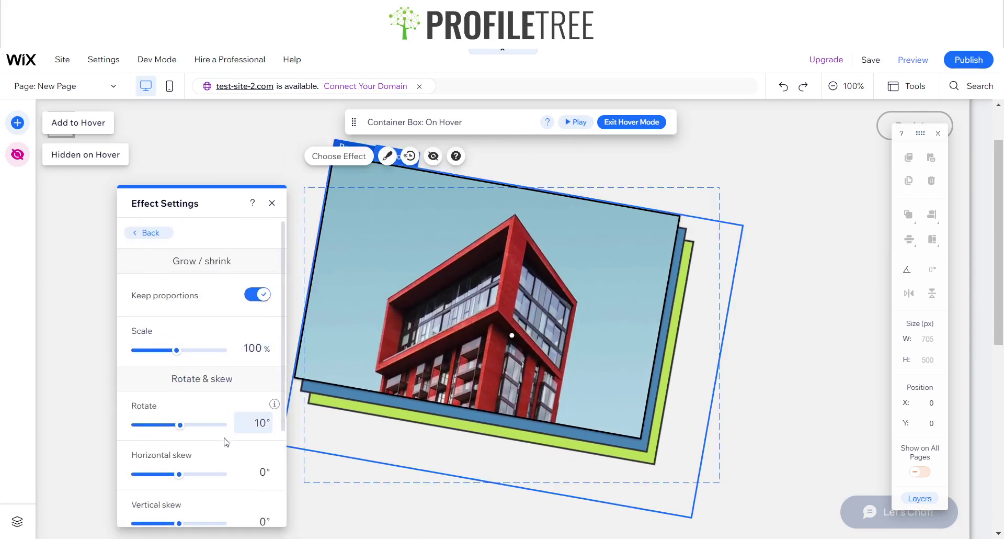
scroll(246, 426, down, 3)
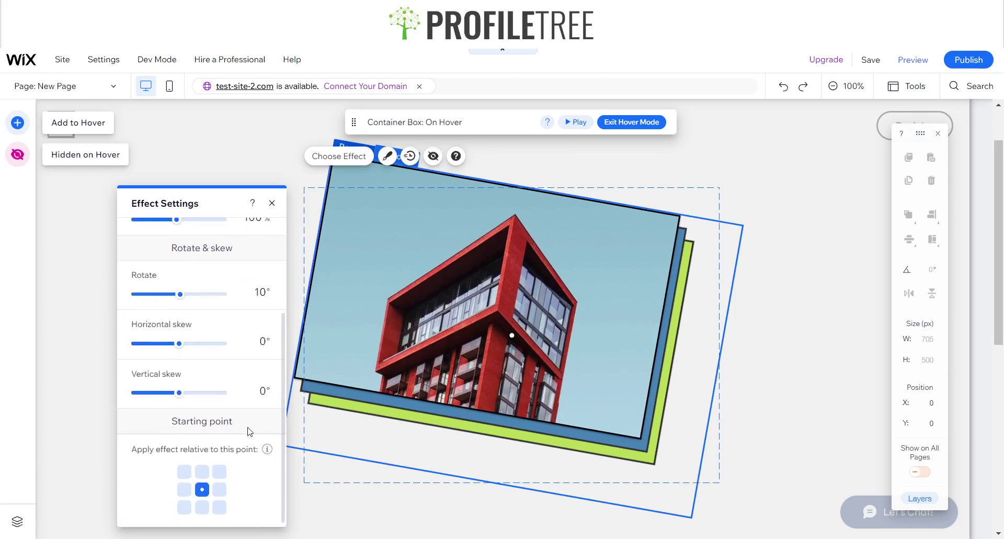
click(184, 472)
click(201, 489)
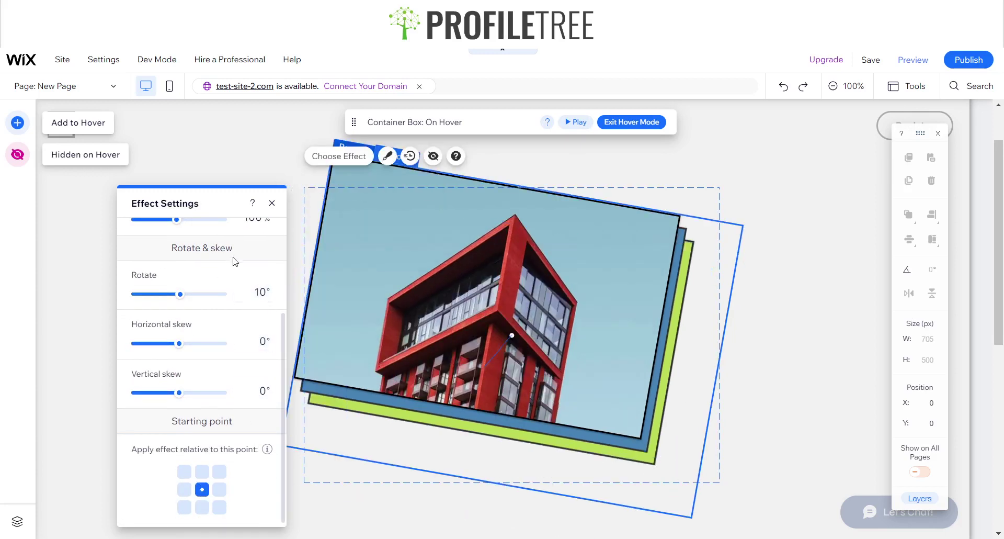
click(272, 203)
- Play the hover animation, set the hover effect to None, and preview the site
click(573, 123)
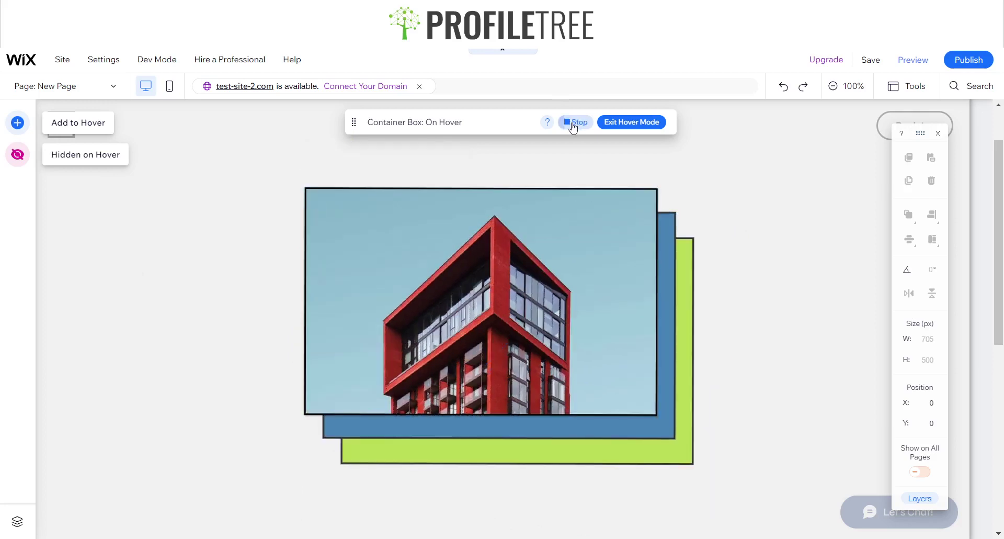
click(573, 125)
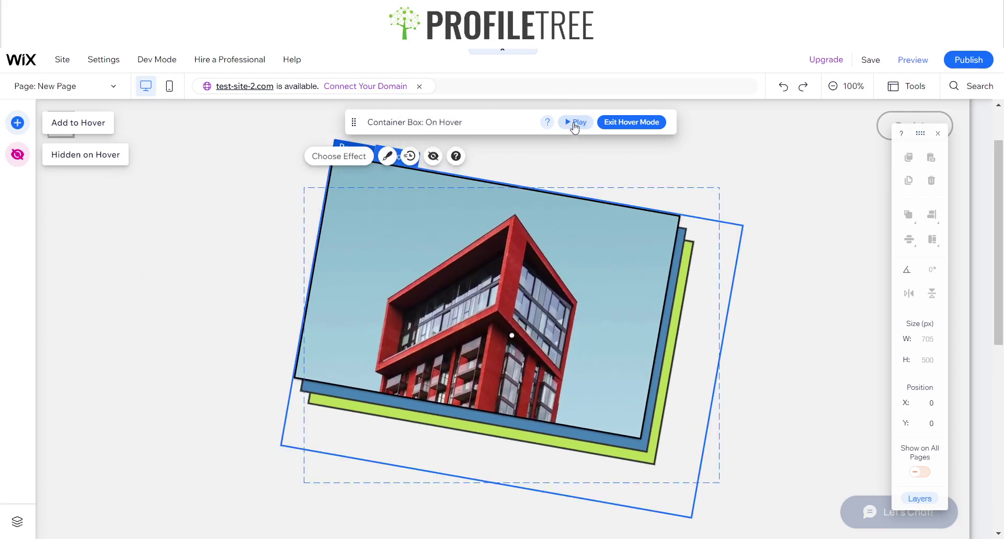
click(573, 125)
click(576, 127)
click(362, 158)
click(767, 256)
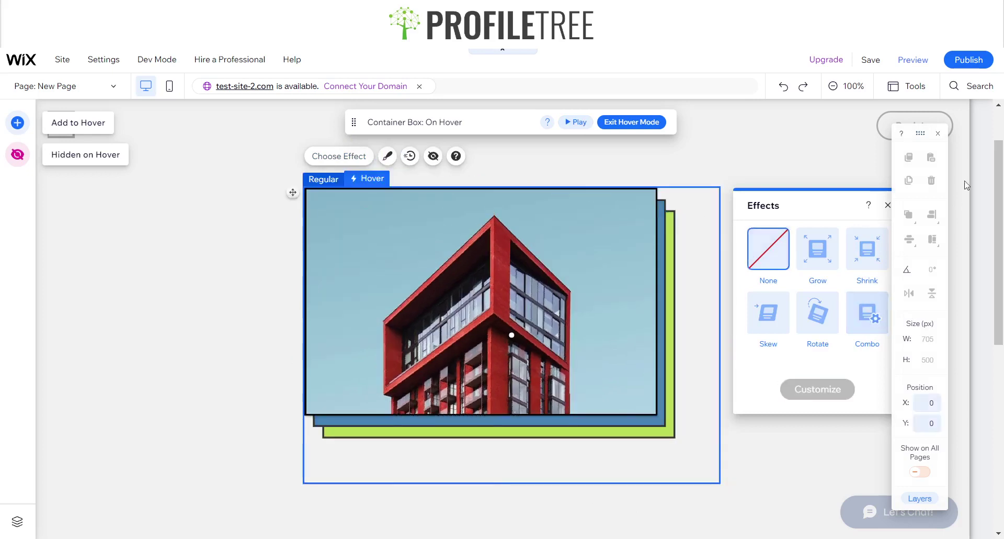
click(913, 60)
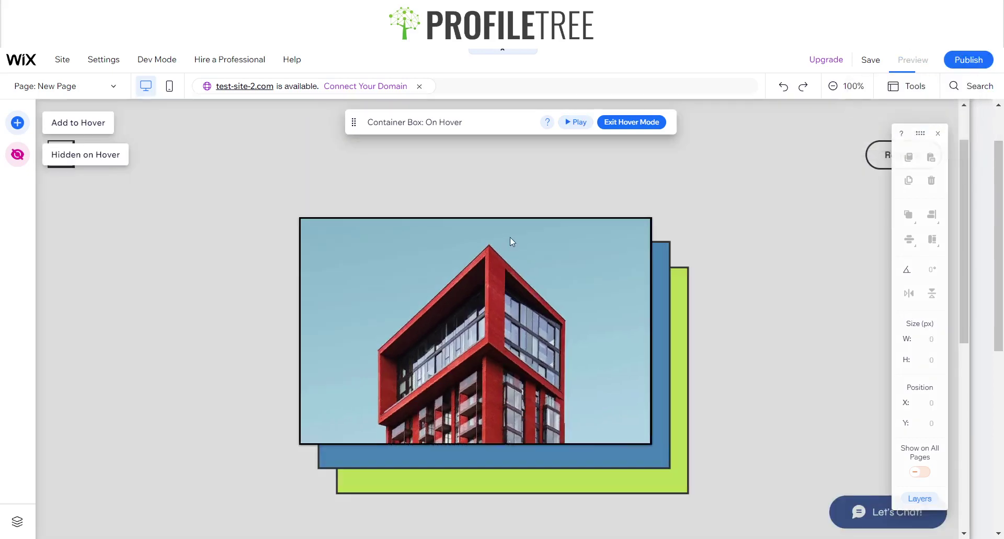